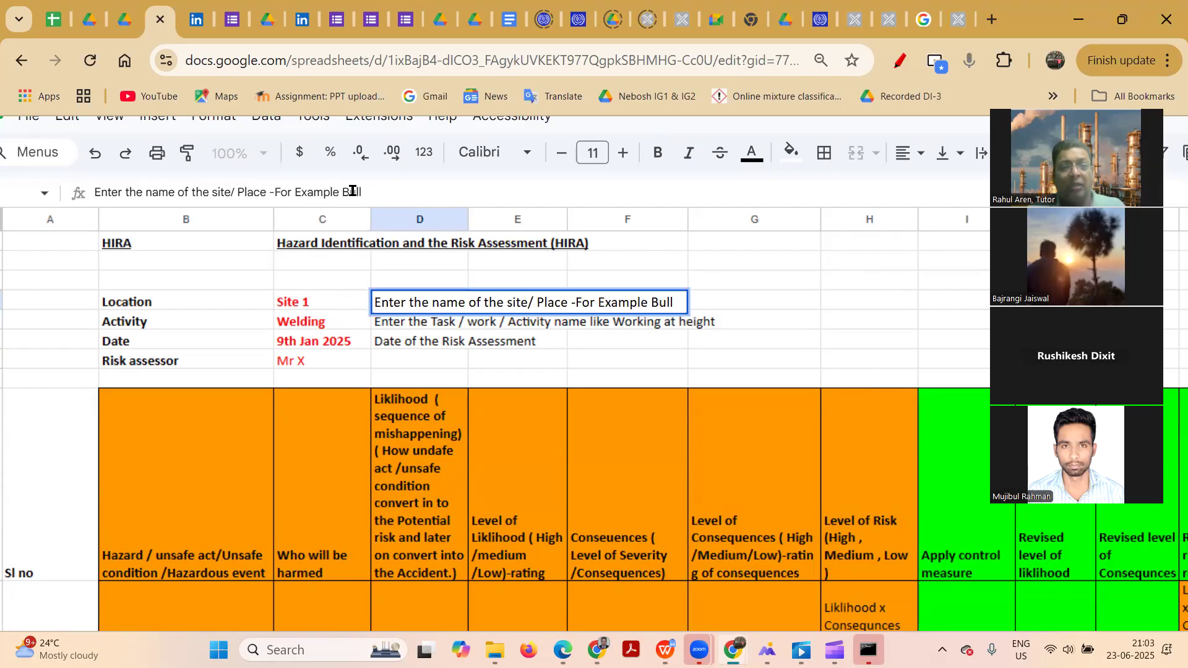
- Complete the location note in D4 so its example reads "Bullet Train Project Site"
type("Bullet Train ")
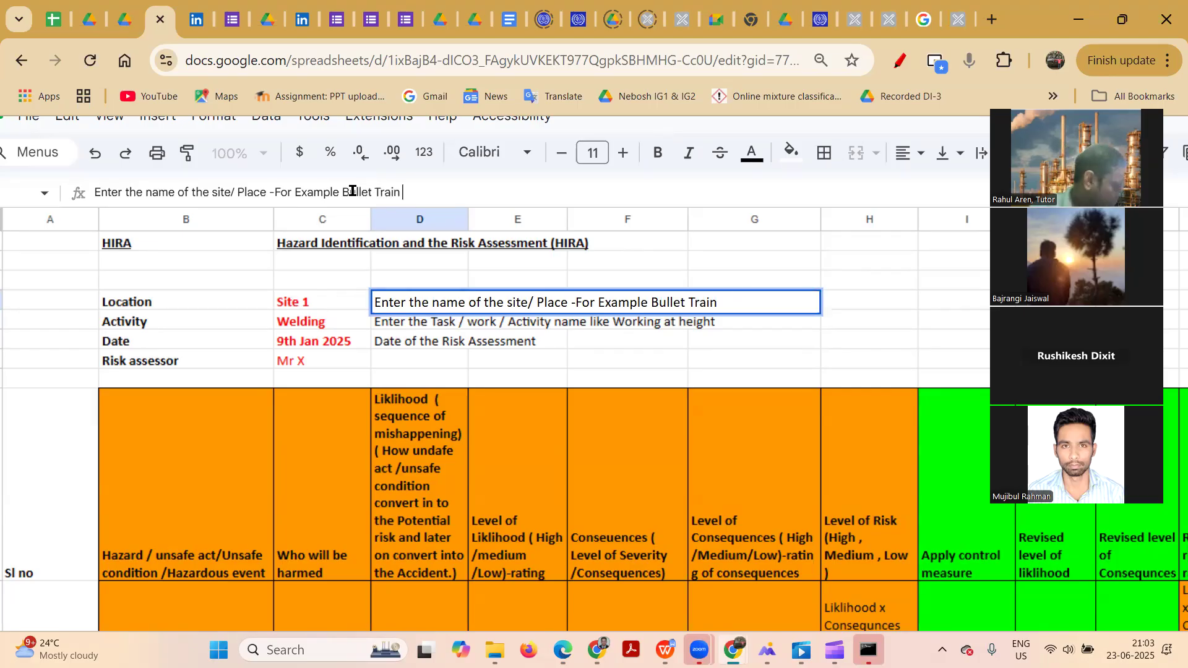
type("Project Site")
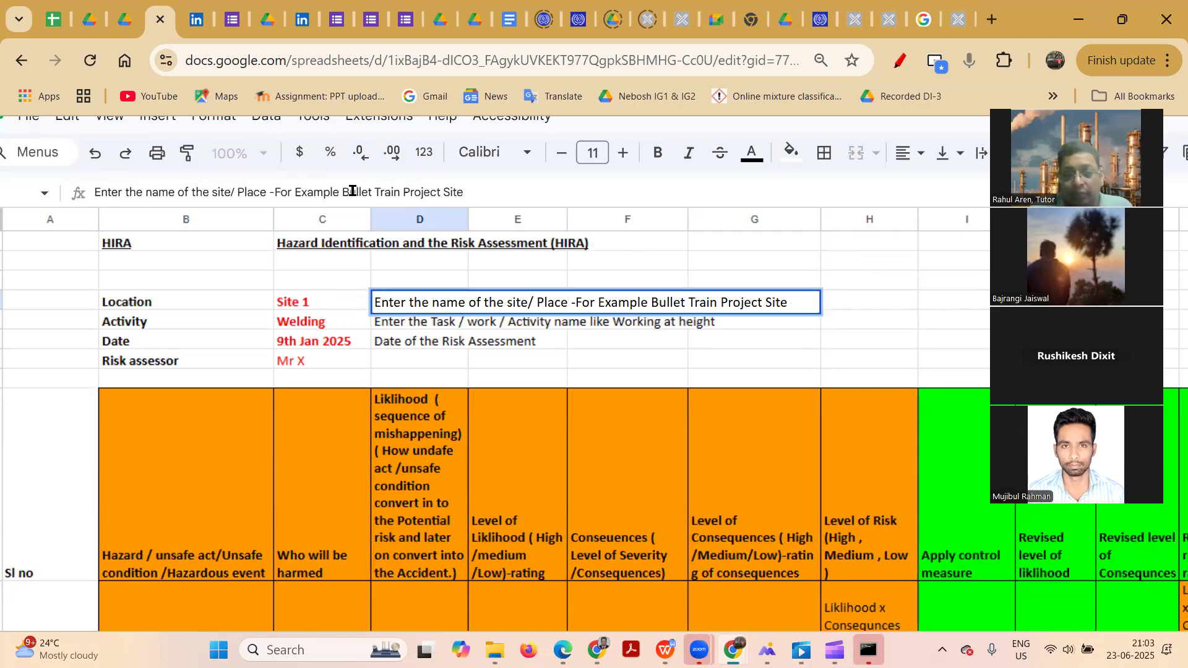
key("Return")
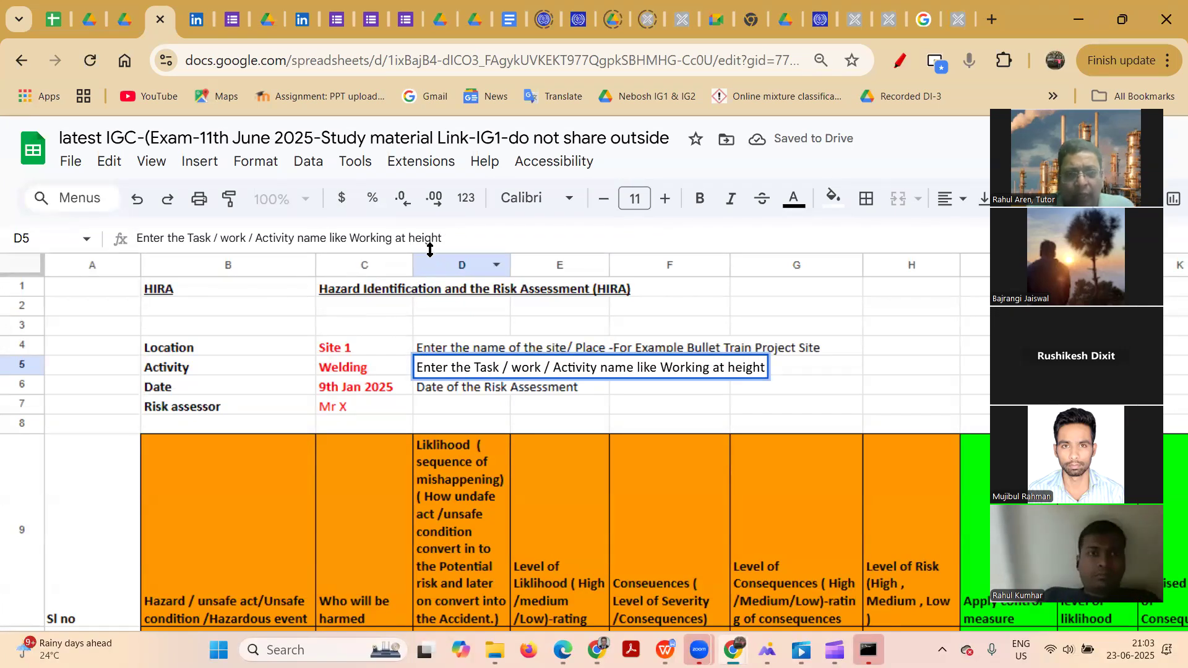
- Append "- Doing welding at Column number 10" to the activity note in D5
left_click(460, 237)
type("- ")
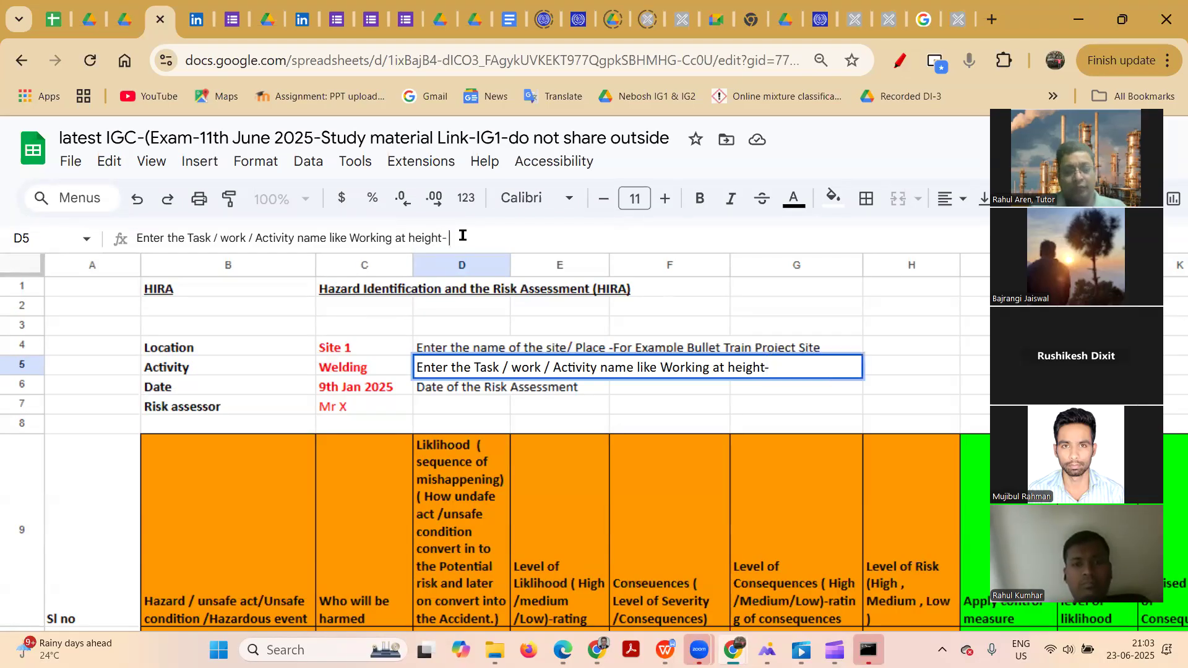
type("Doing wel")
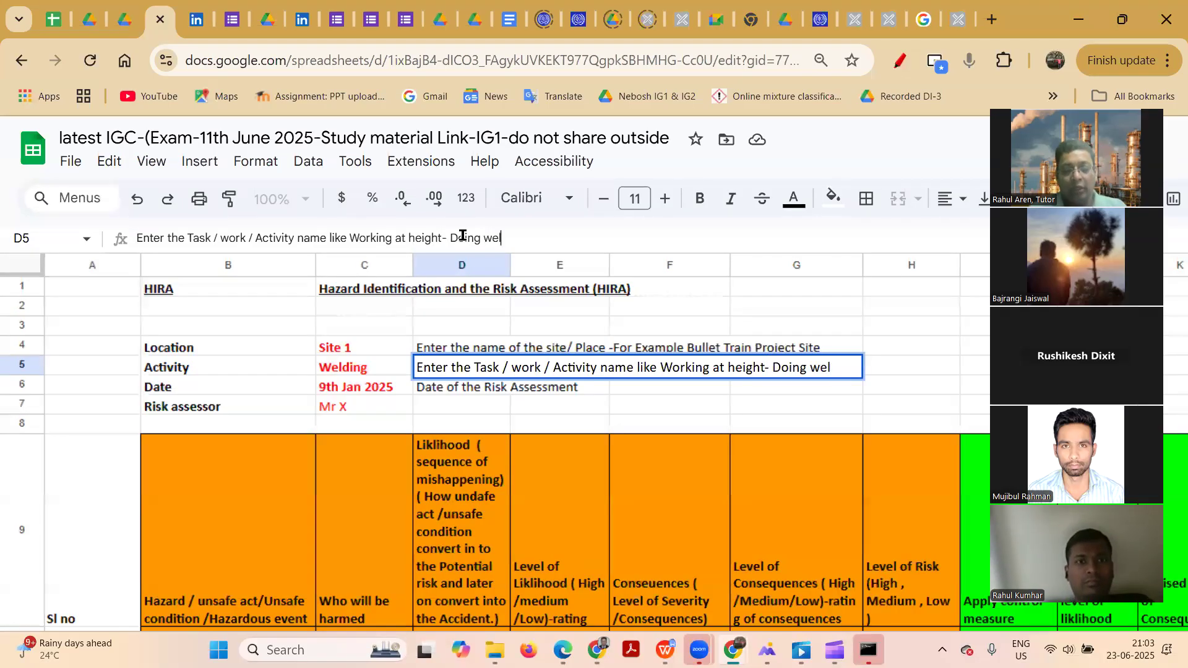
type("ding at")
type(" Column ")
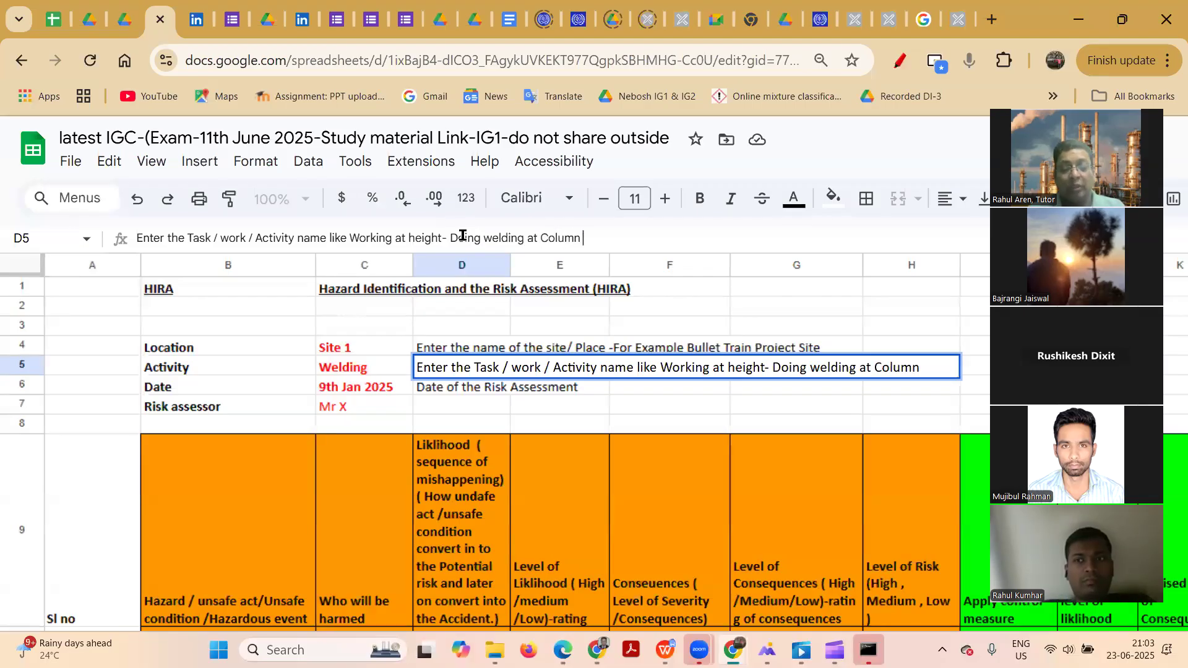
type("number 10")
key("Return")
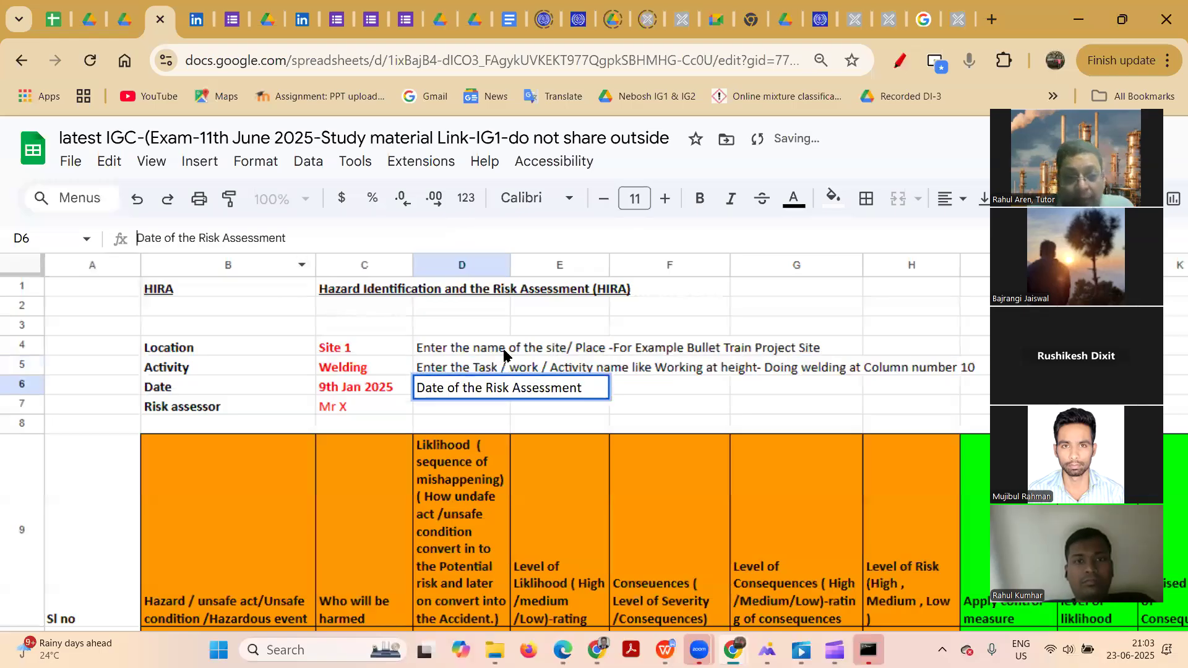
- Change the risk assessment date in C6 to 23 June 2025
double_click(351, 395)
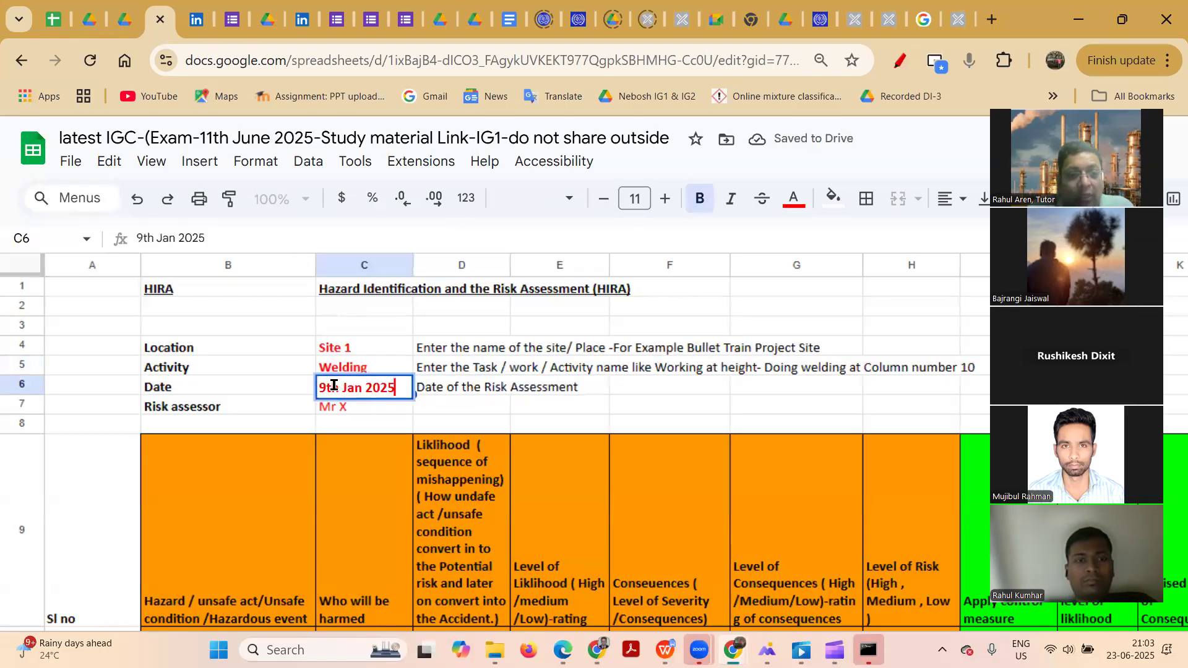
left_click(153, 237)
key("BackSpace")
key("BackSpace")
key("BackSpace")
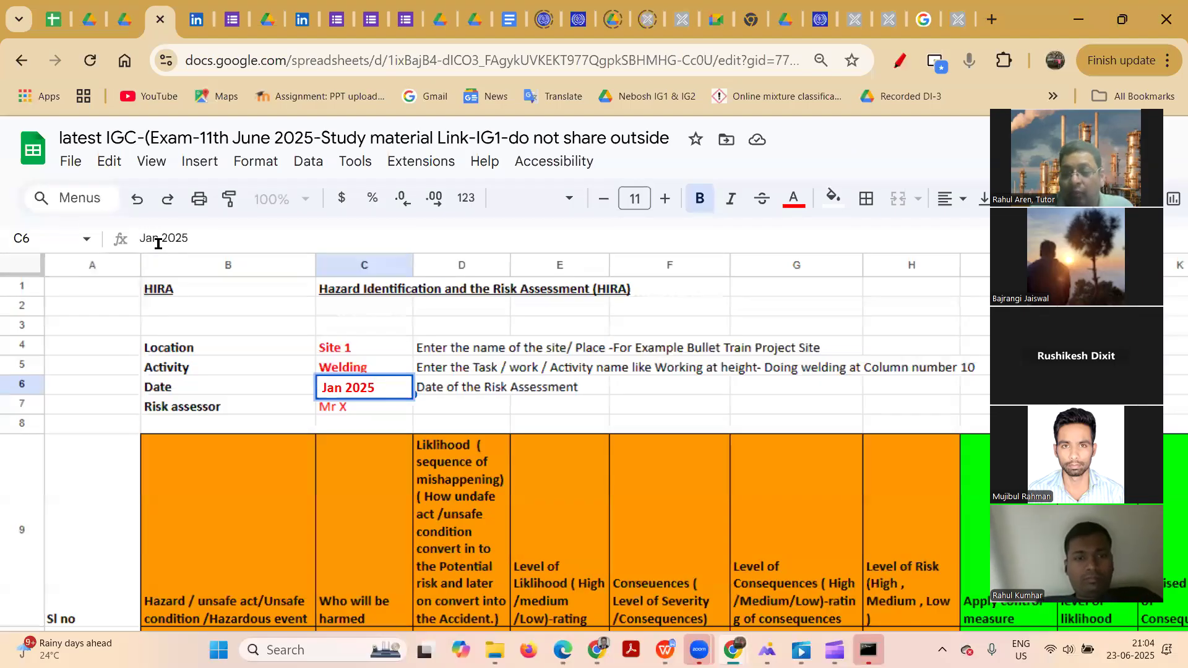
type("23")
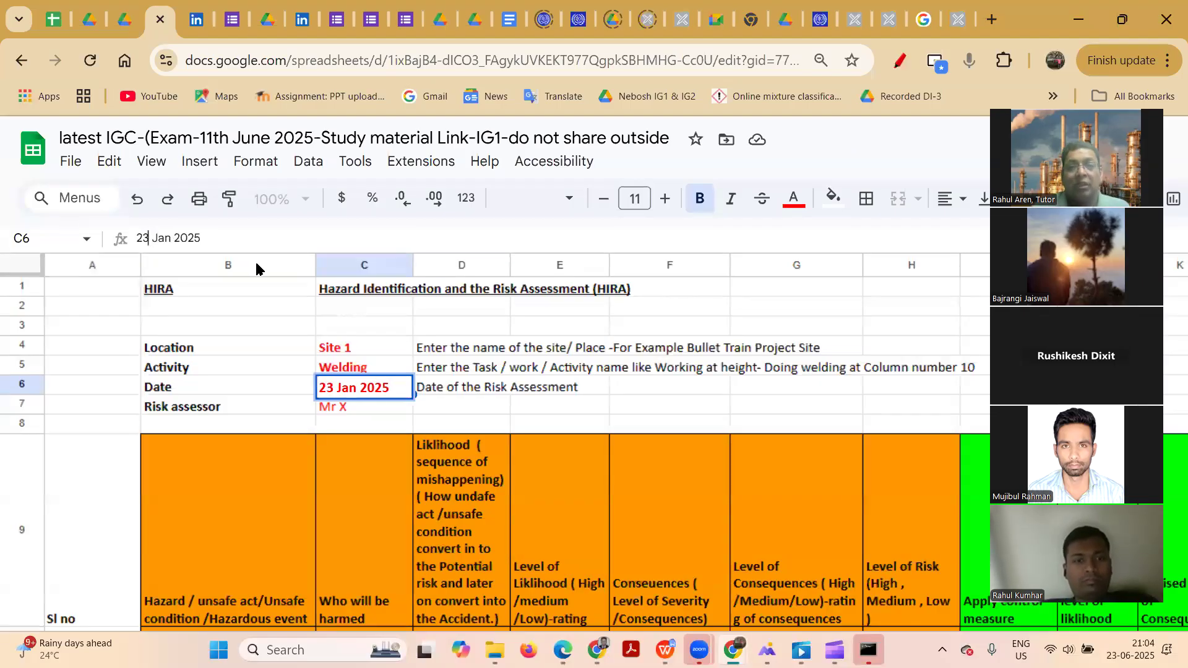
left_click(169, 238)
key("BackSpace")
key("BackSpace")
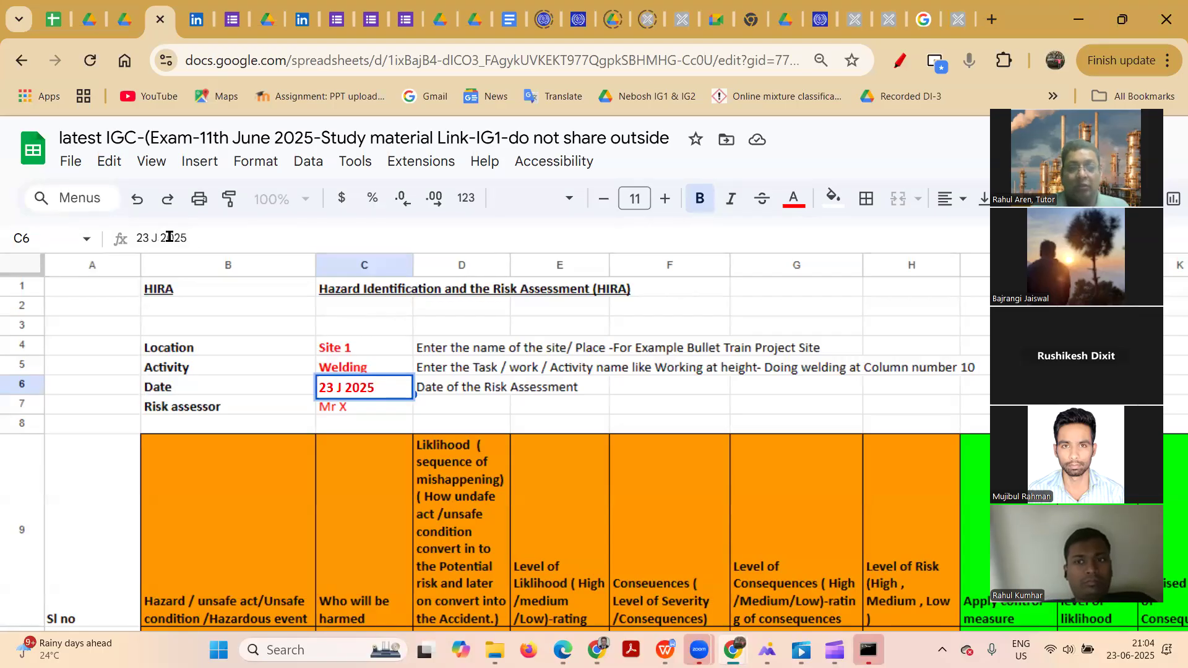
type("Une")
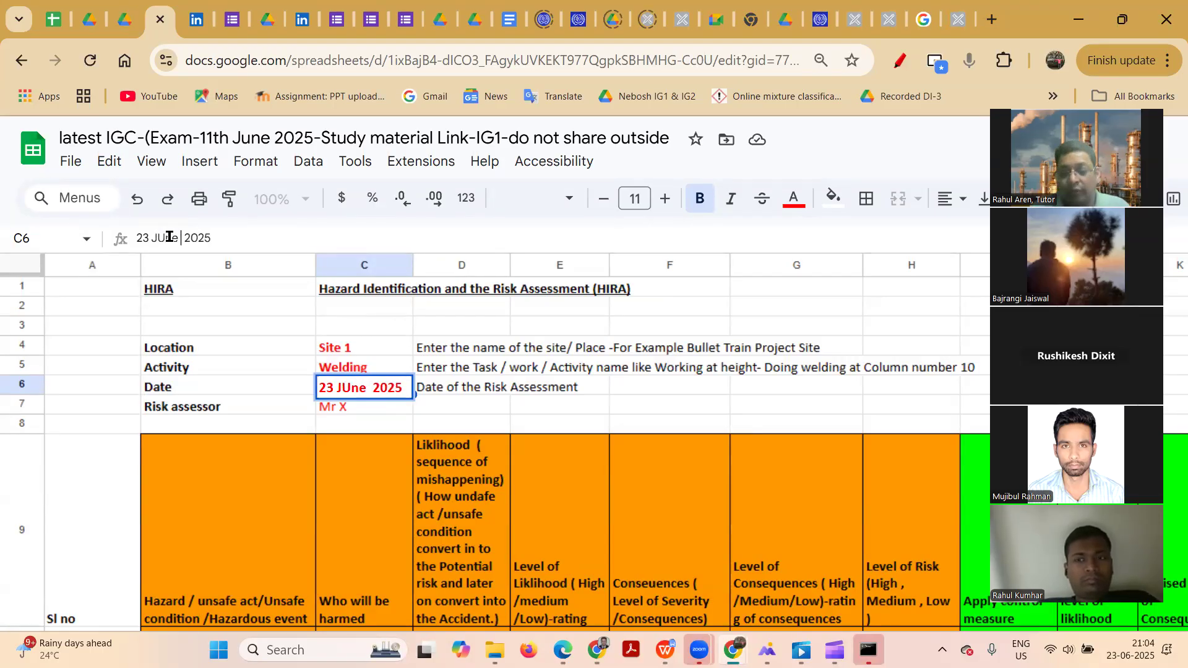
key("Return")
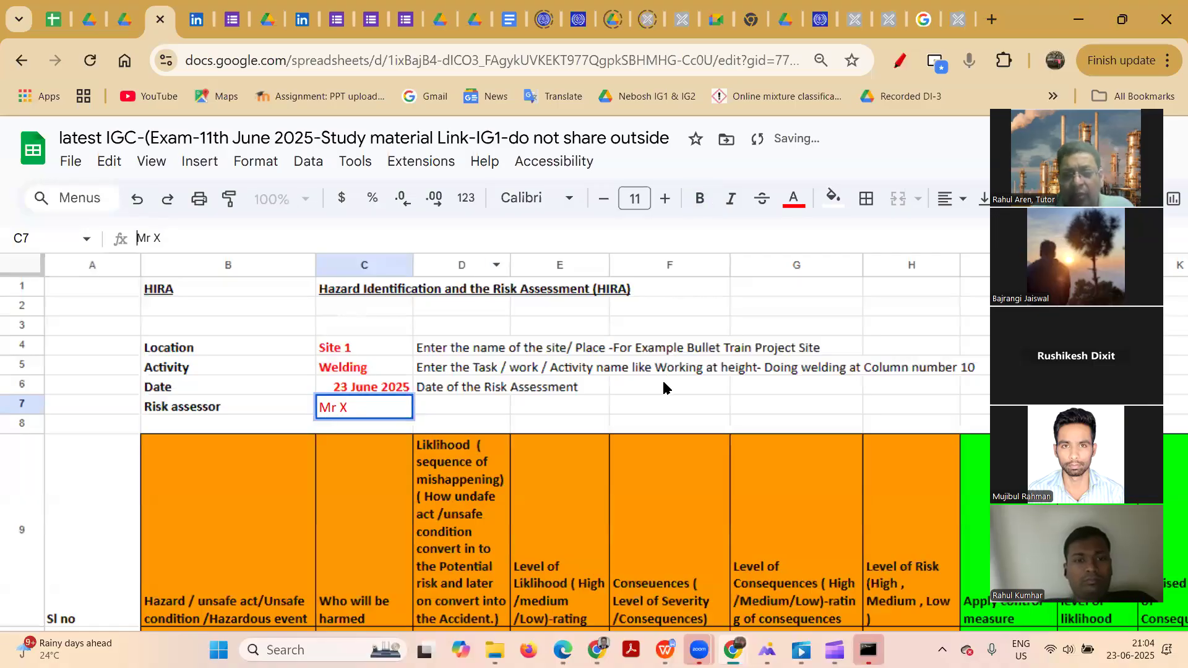
- Enter "Time : 1000 Hours" in F6 beside the date note
double_click(664, 384)
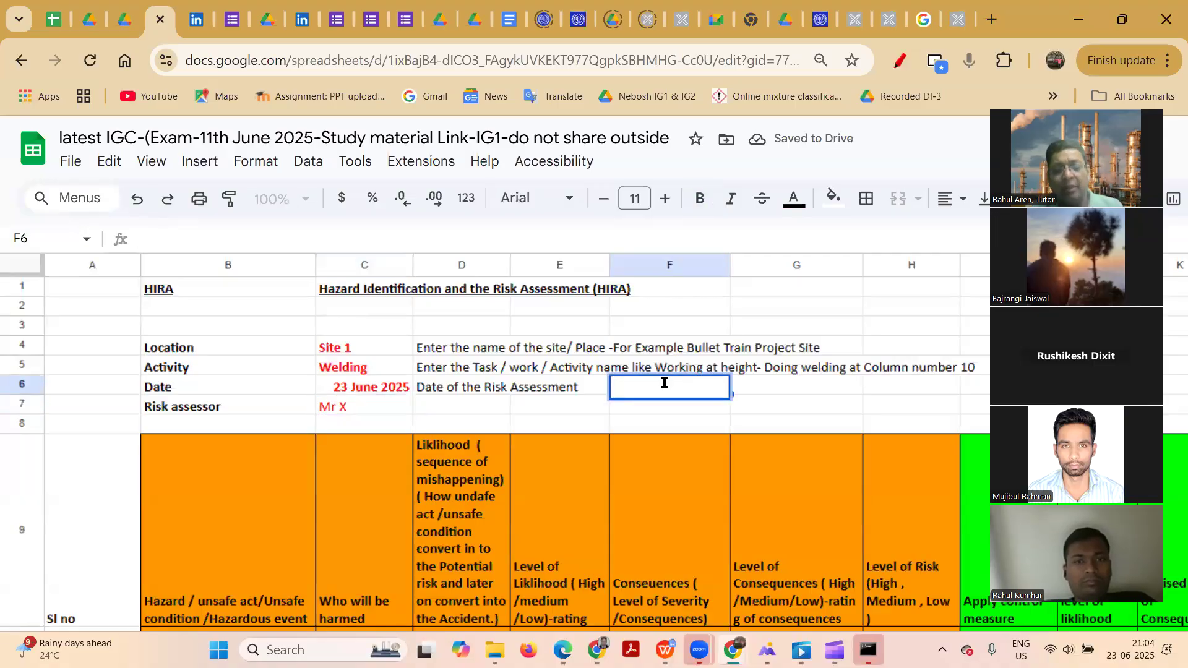
type("C")
key("BackSpace")
type("T")
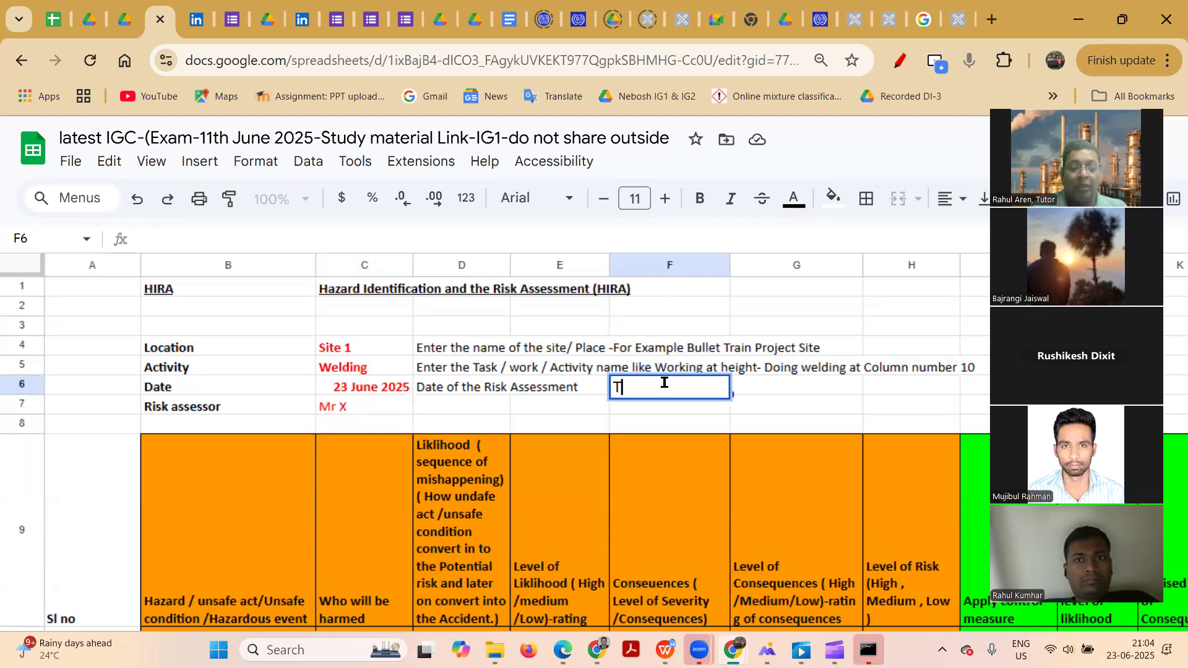
type("ime : ")
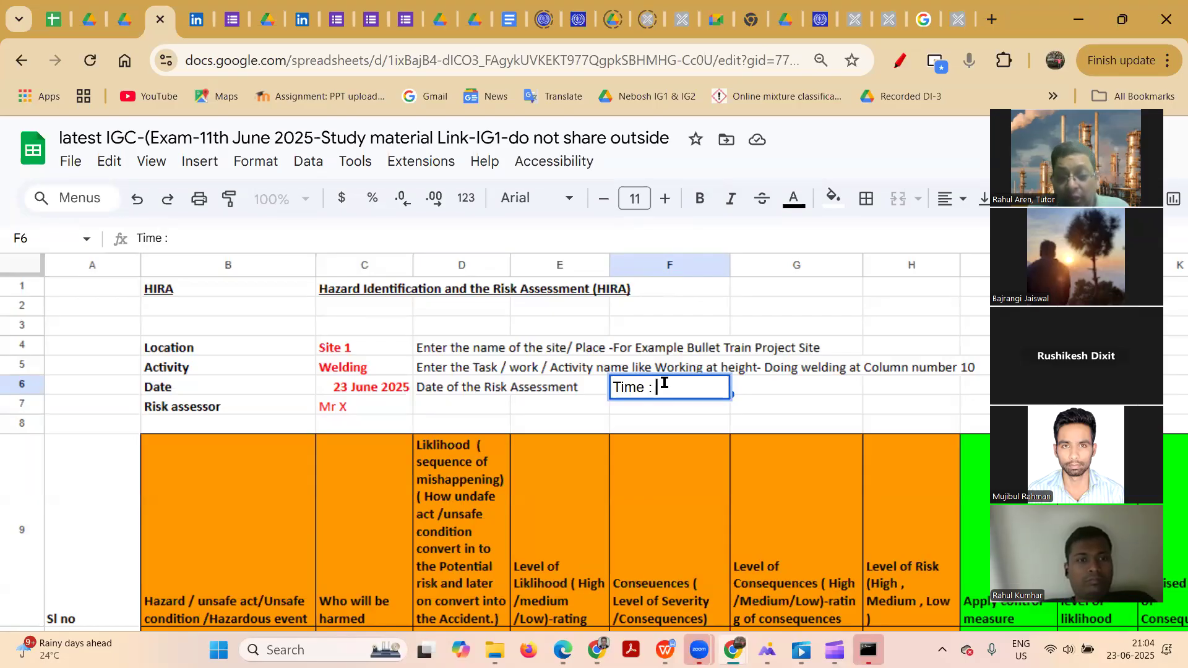
type("100")
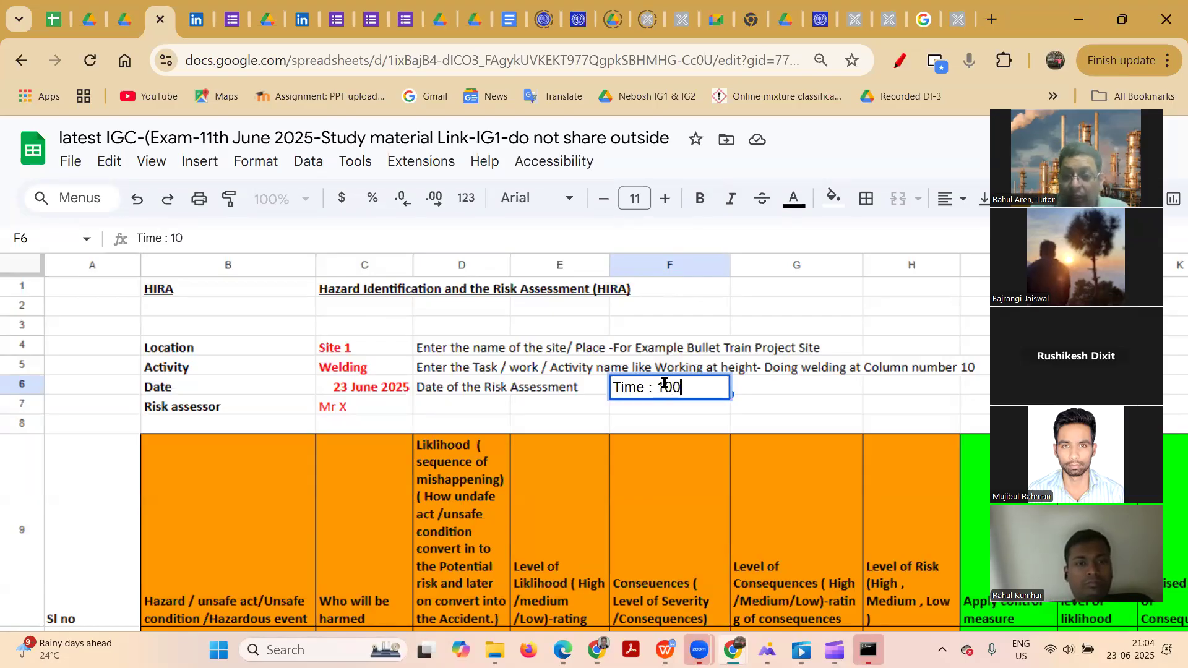
type("0 Hours")
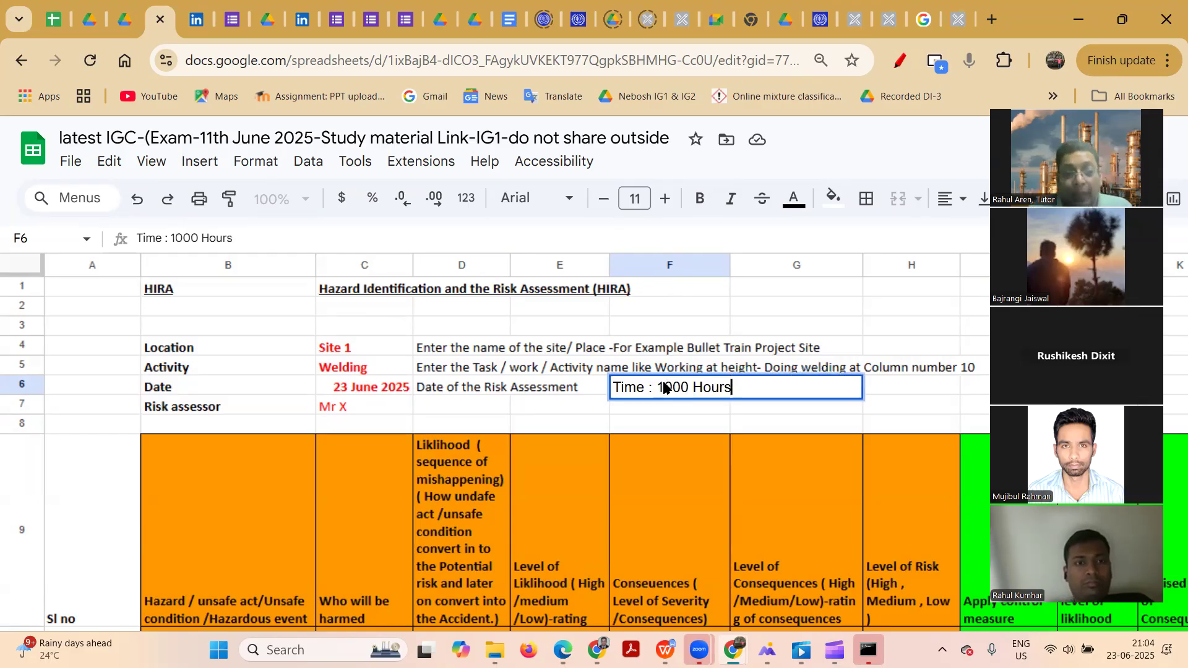
key("Return")
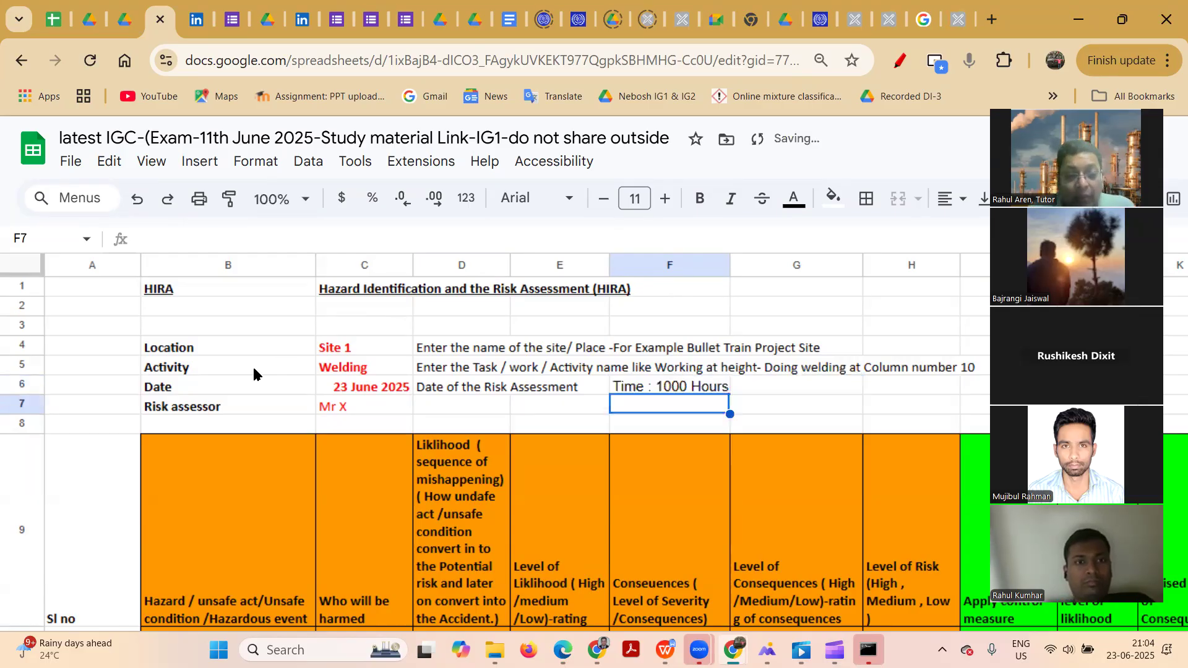
- Append ", Certified Safety Professional, Safety Manager" to the risk assessor entry in C7
left_click(257, 409)
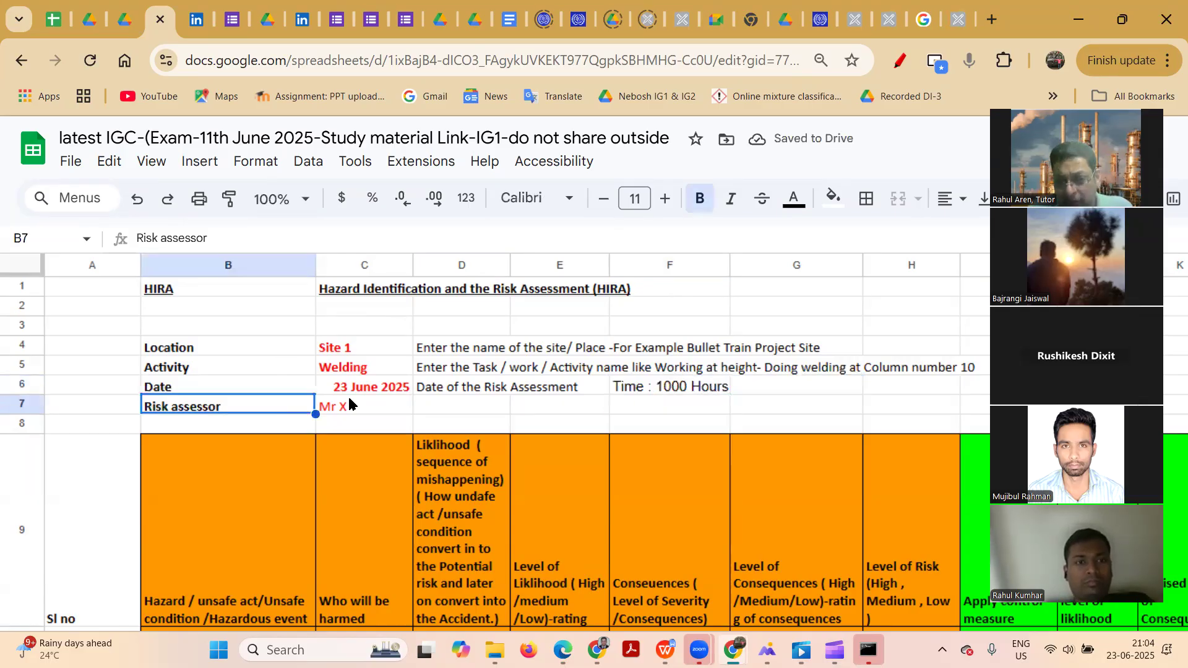
left_click(349, 402)
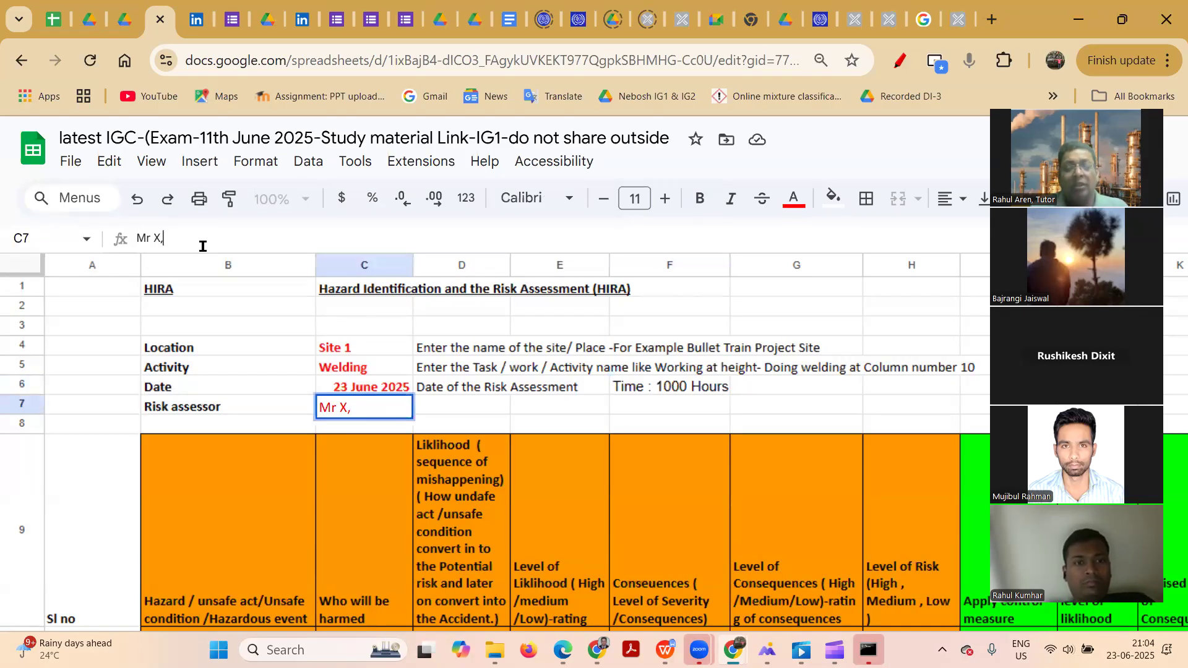
type(", Certified ")
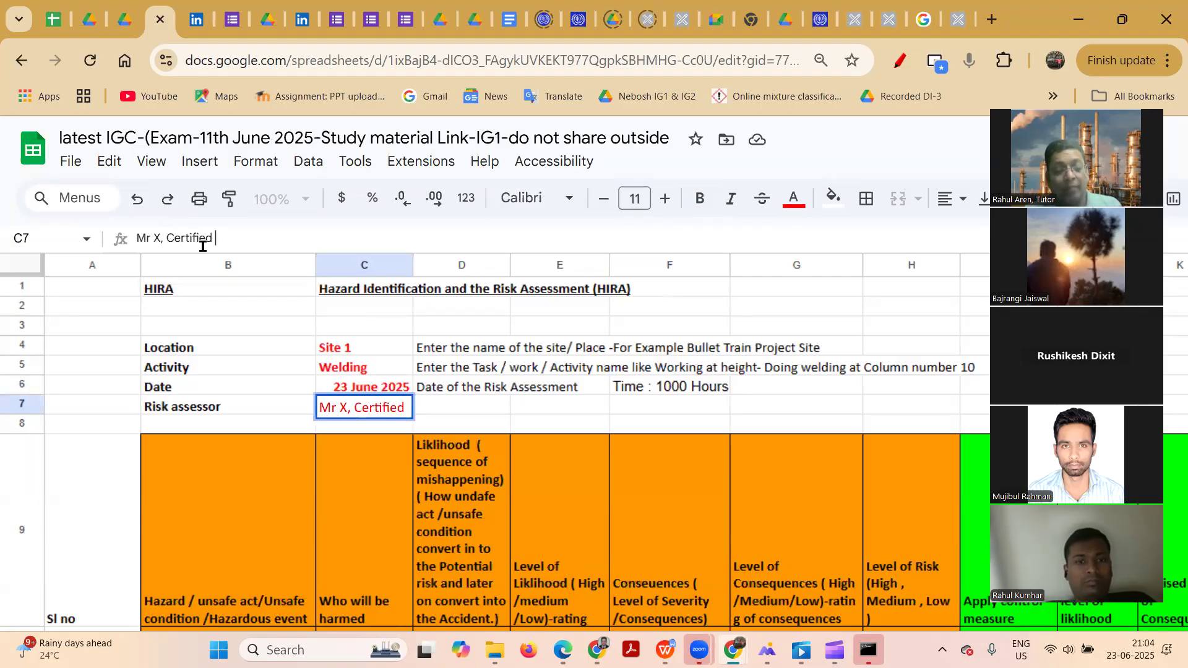
type("Safety P")
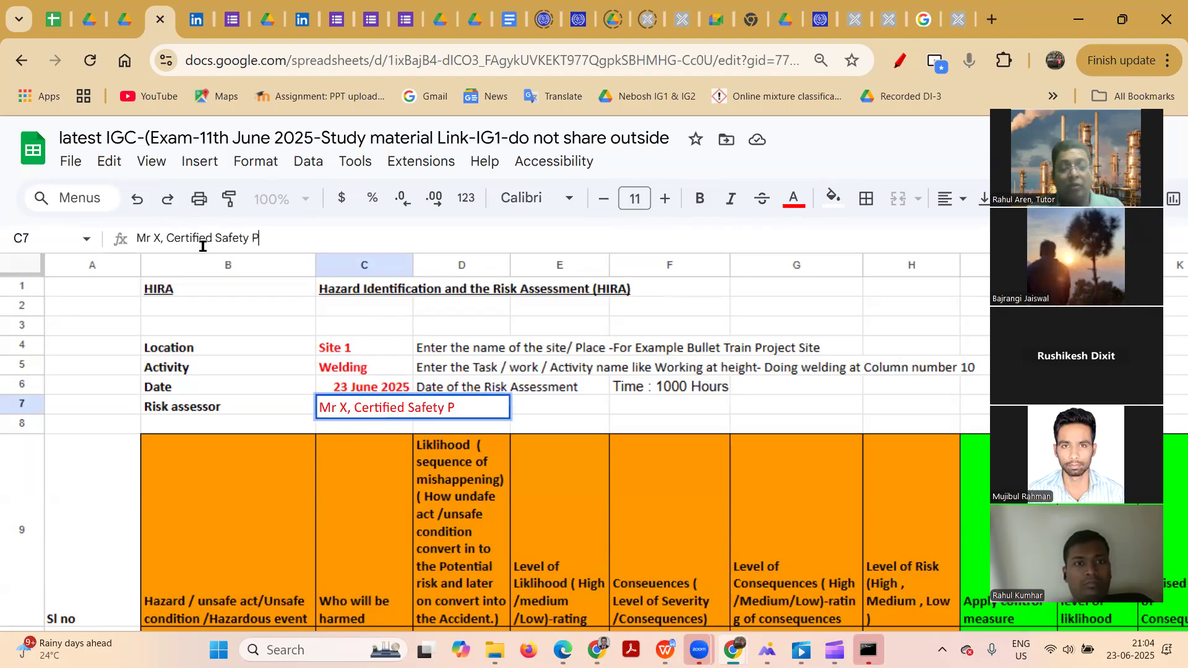
type("rofessiona")
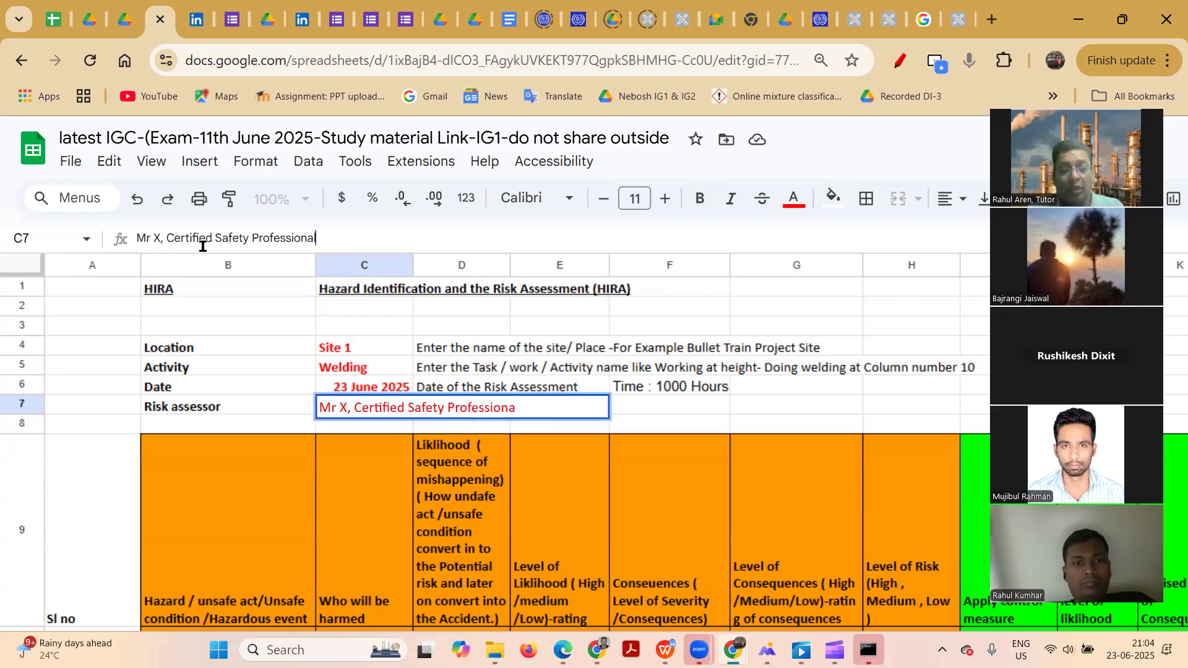
type("l, S")
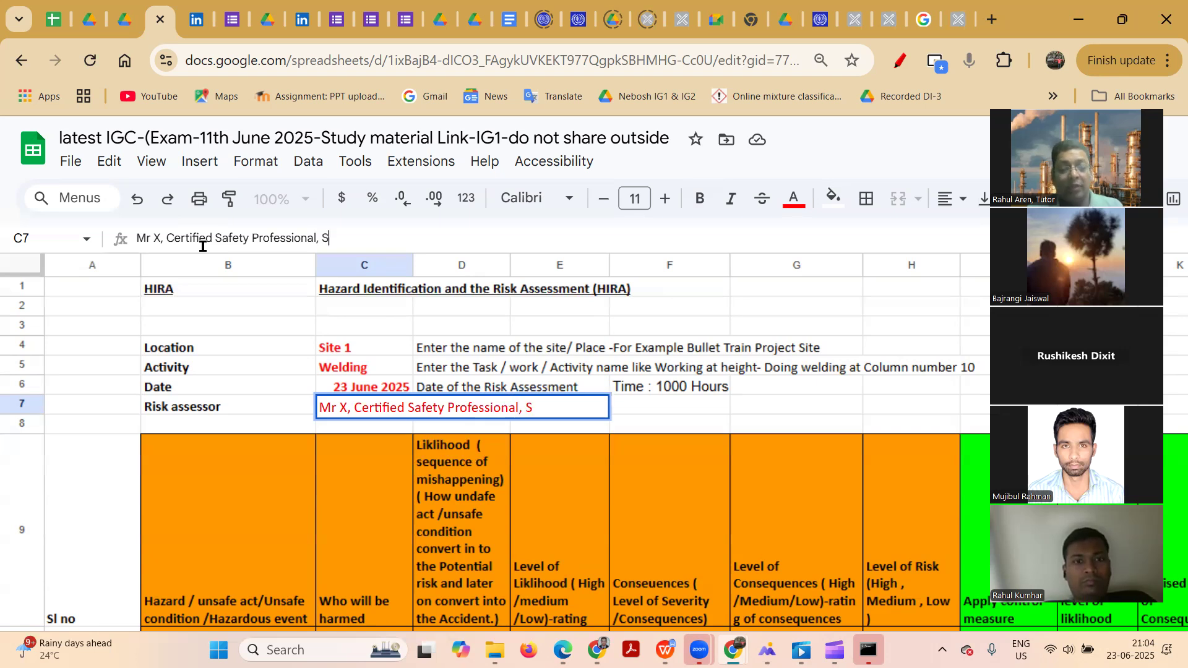
type("afety Manager")
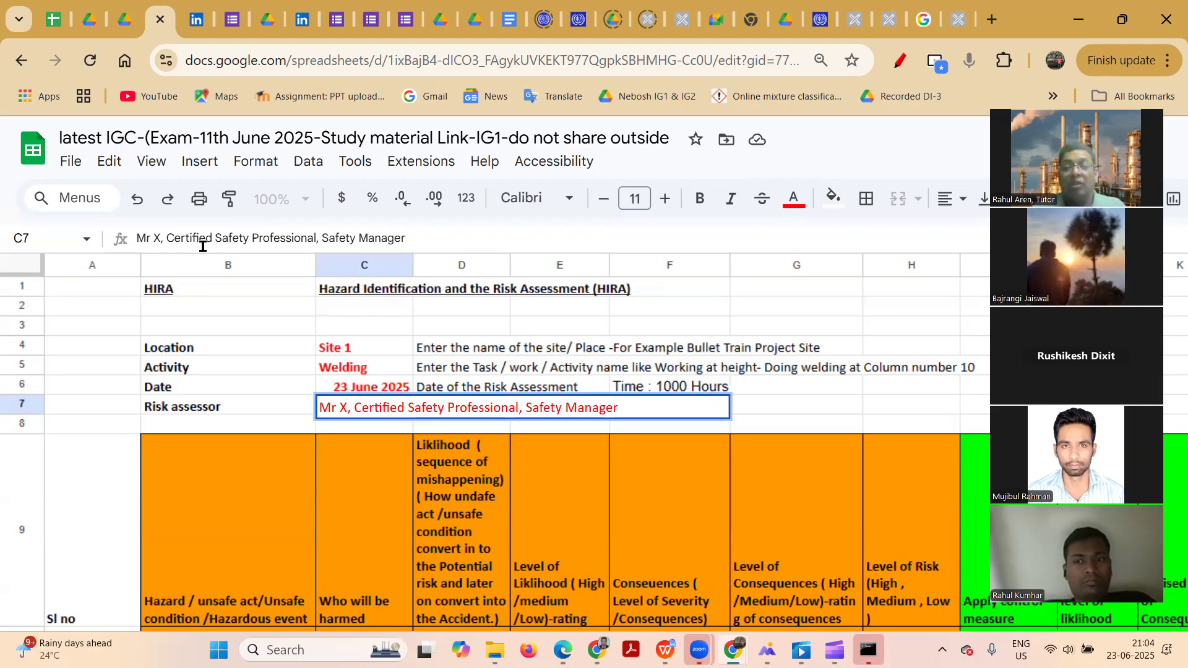
key("Return")
- Examine the HIRA table's serial number, hazard and who-will-be-harmed columns together with the welding example in row 11
scroll(246, 348, "down", 1)
scroll(246, 348, "down", 3)
scroll(246, 348, "up", 2)
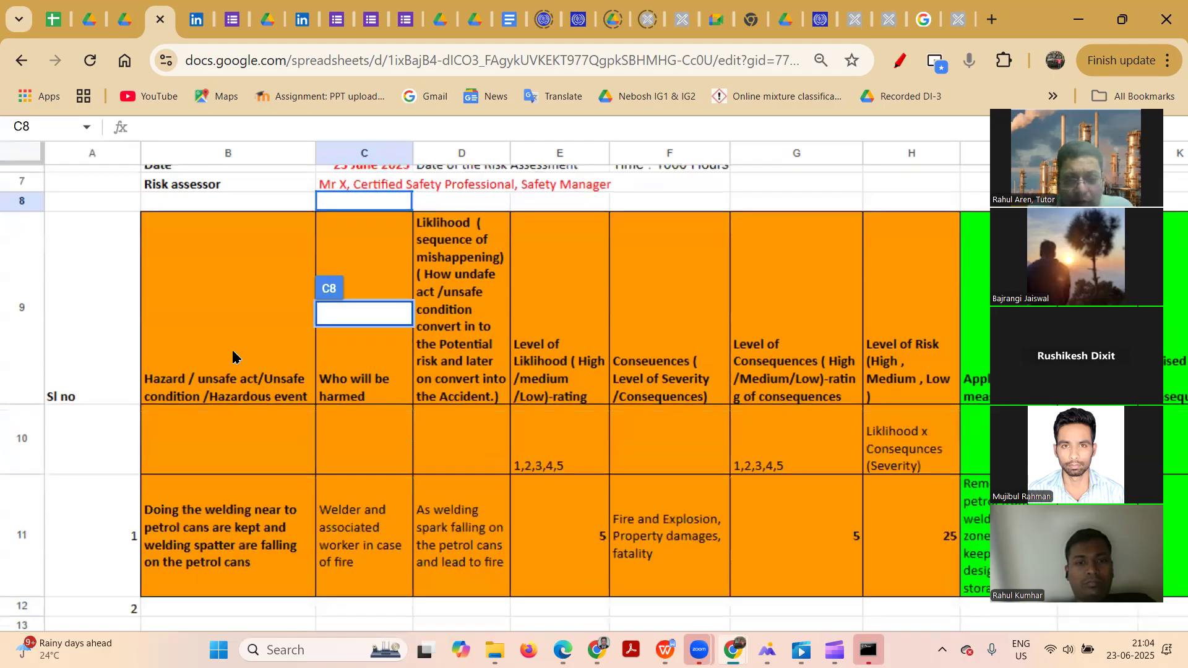
left_click(235, 352)
left_click(103, 414)
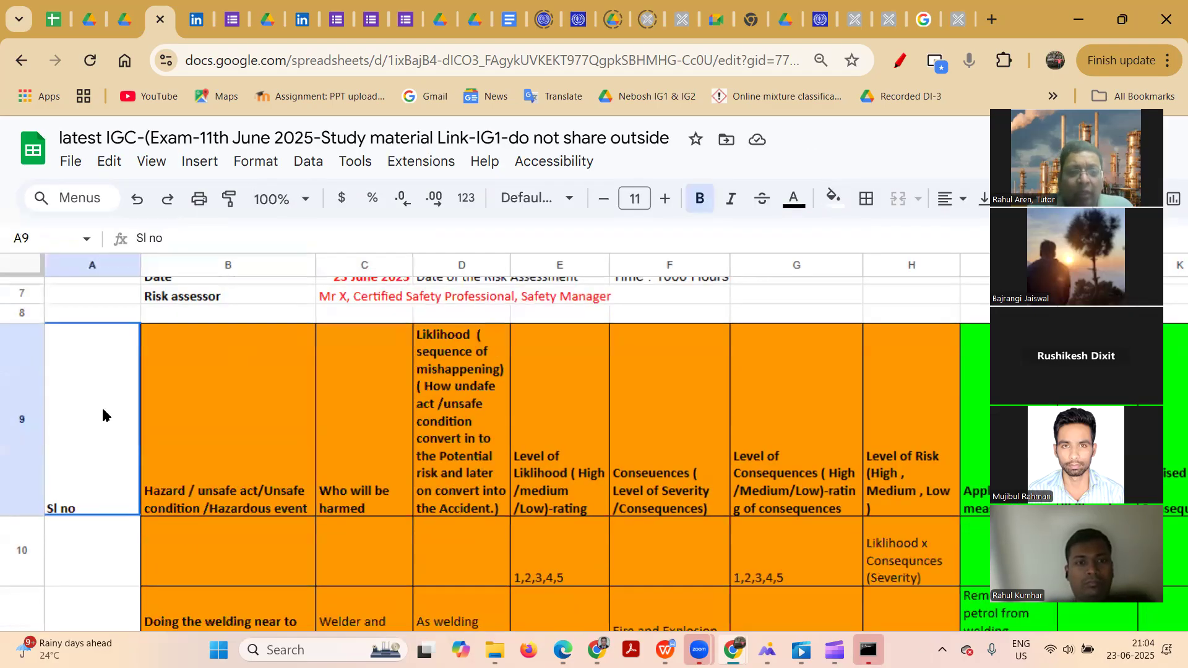
left_click(196, 419)
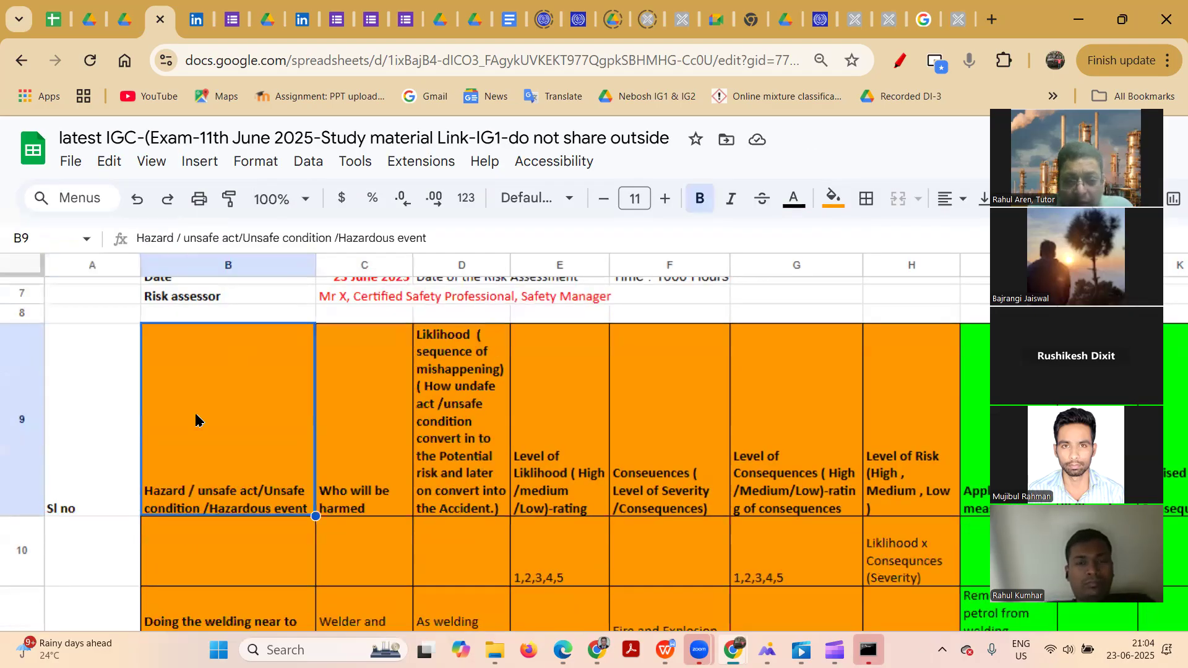
scroll(196, 419, "down", 2)
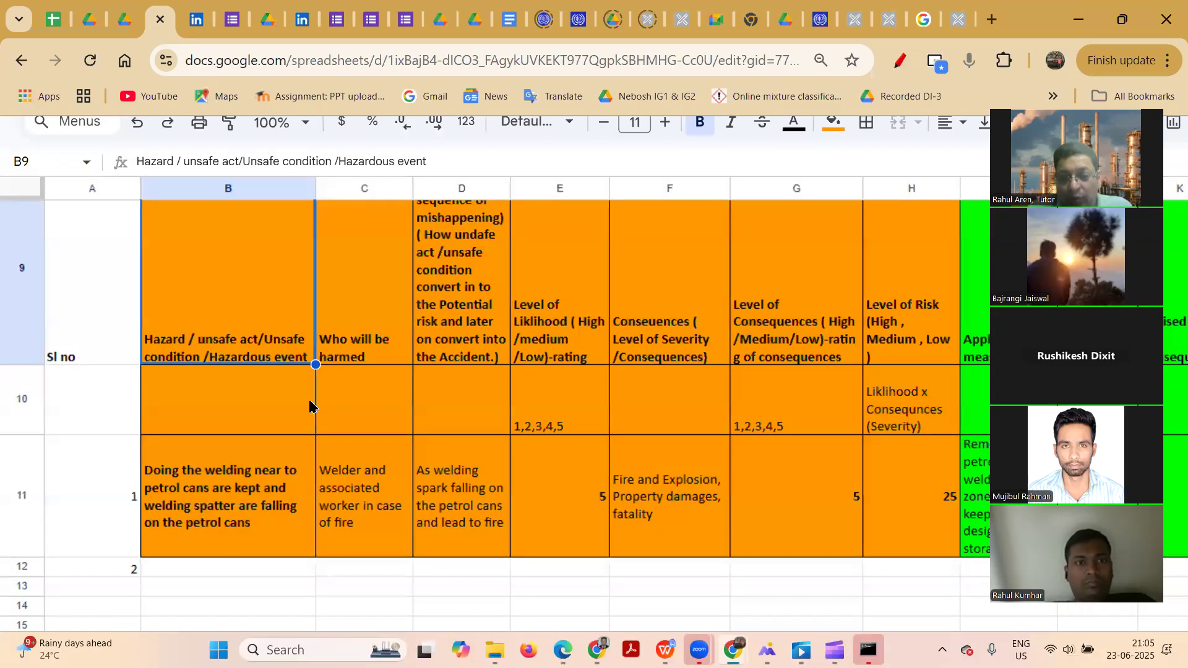
left_click(356, 491)
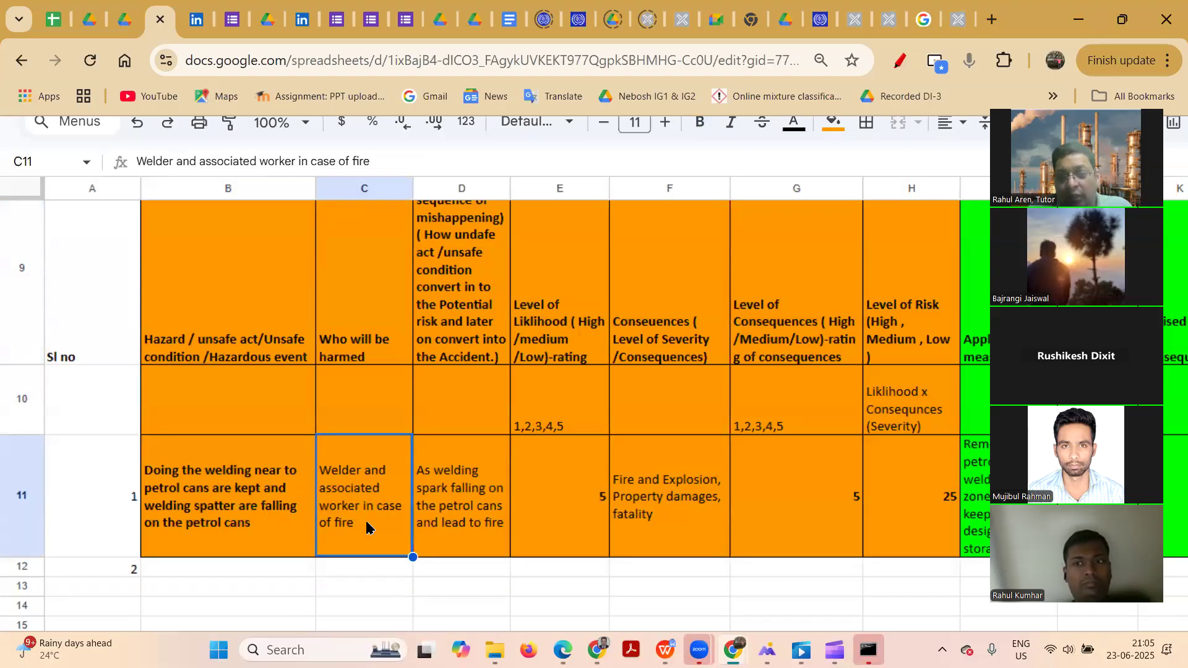
scroll(366, 527, "right", 3)
scroll(312, 405, "up", 2)
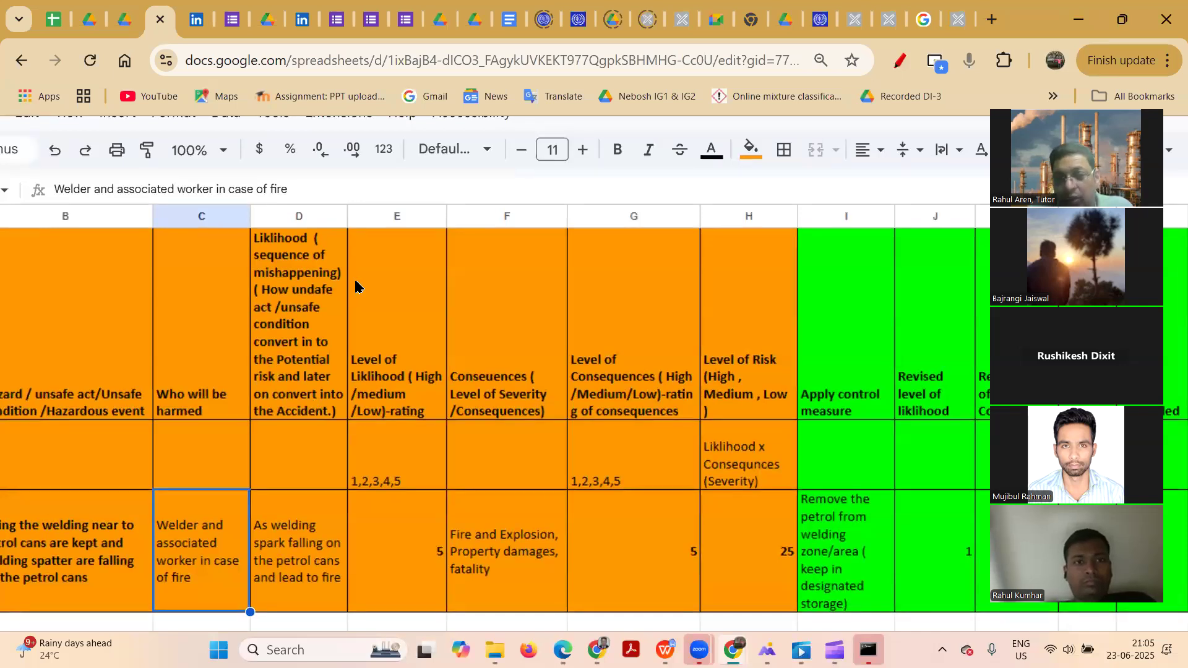
- Correct the misspelled "undafe" to "unsafe" in the likelihood column heading in D9
double_click(306, 295)
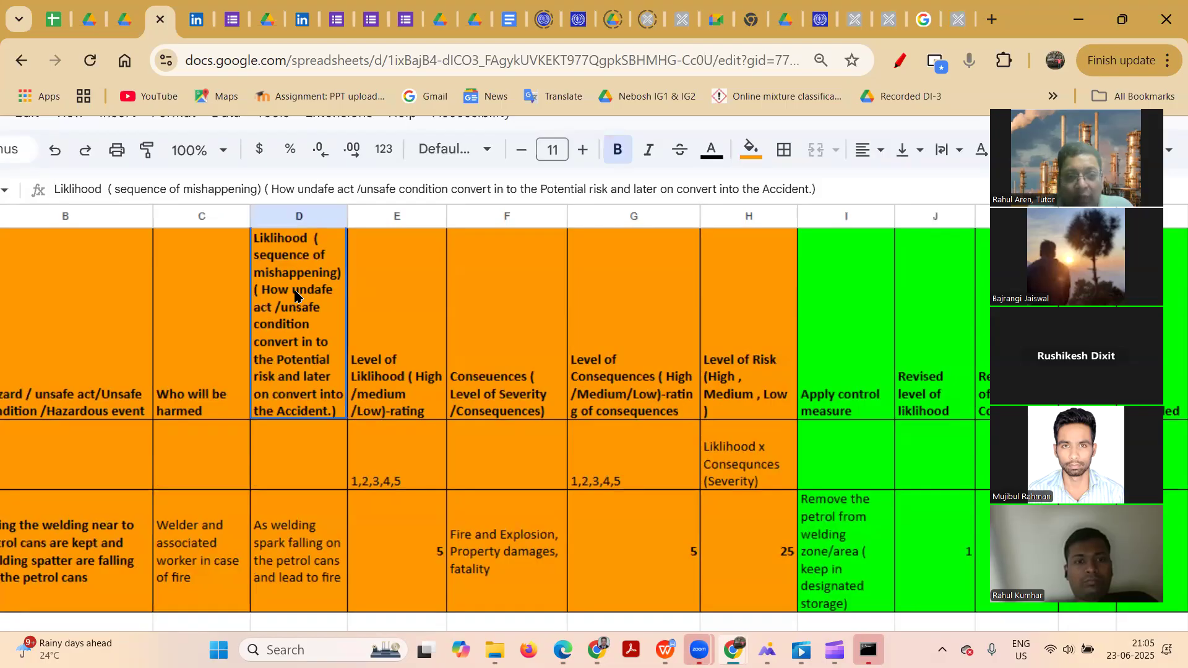
left_click(314, 188)
key("BackSpace")
type("s")
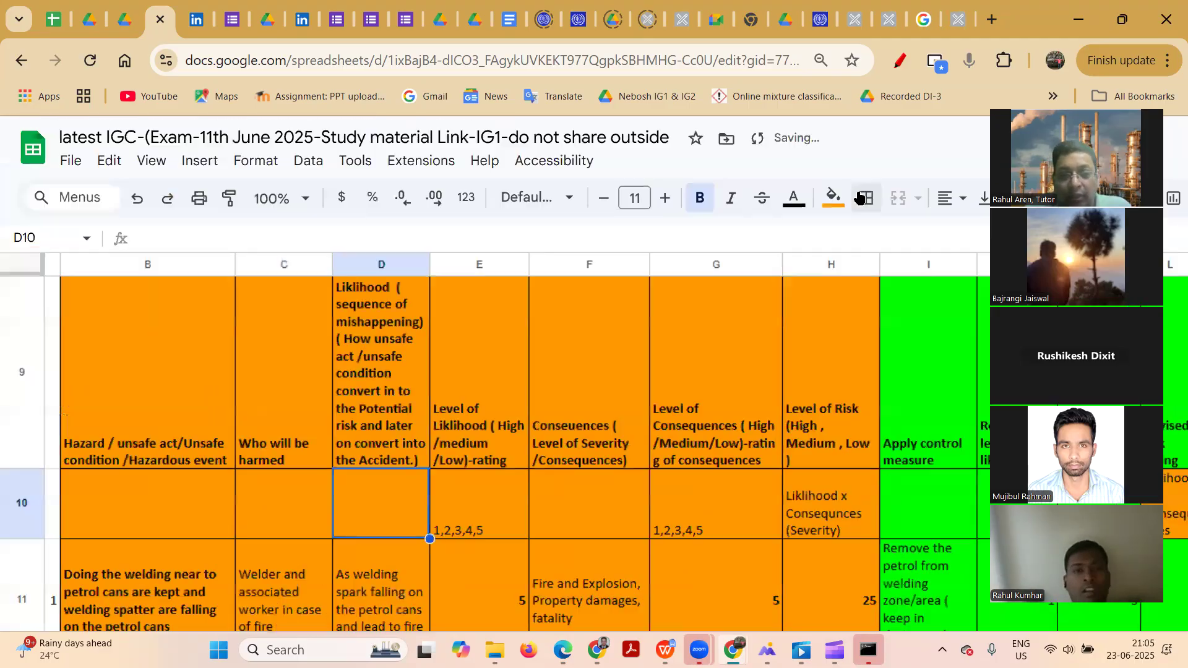
left_click(339, 461)
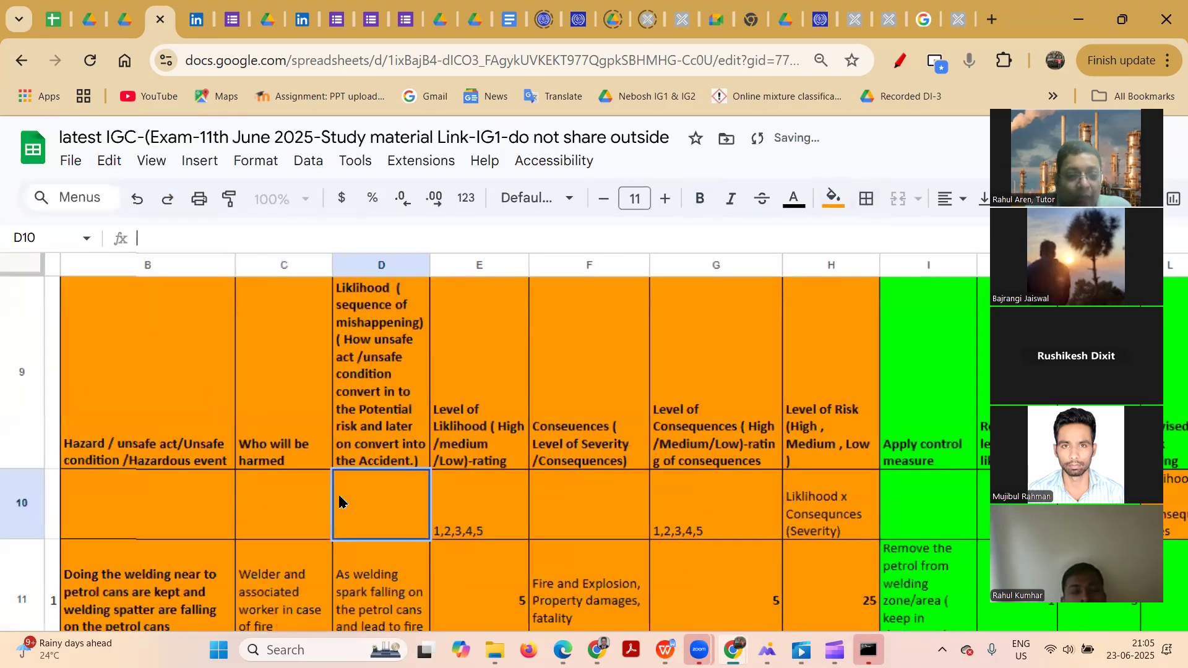
- Examine the likelihood description in column D with its welding example, and the likelihood rating heading in E9
scroll(339, 500, "down", 2)
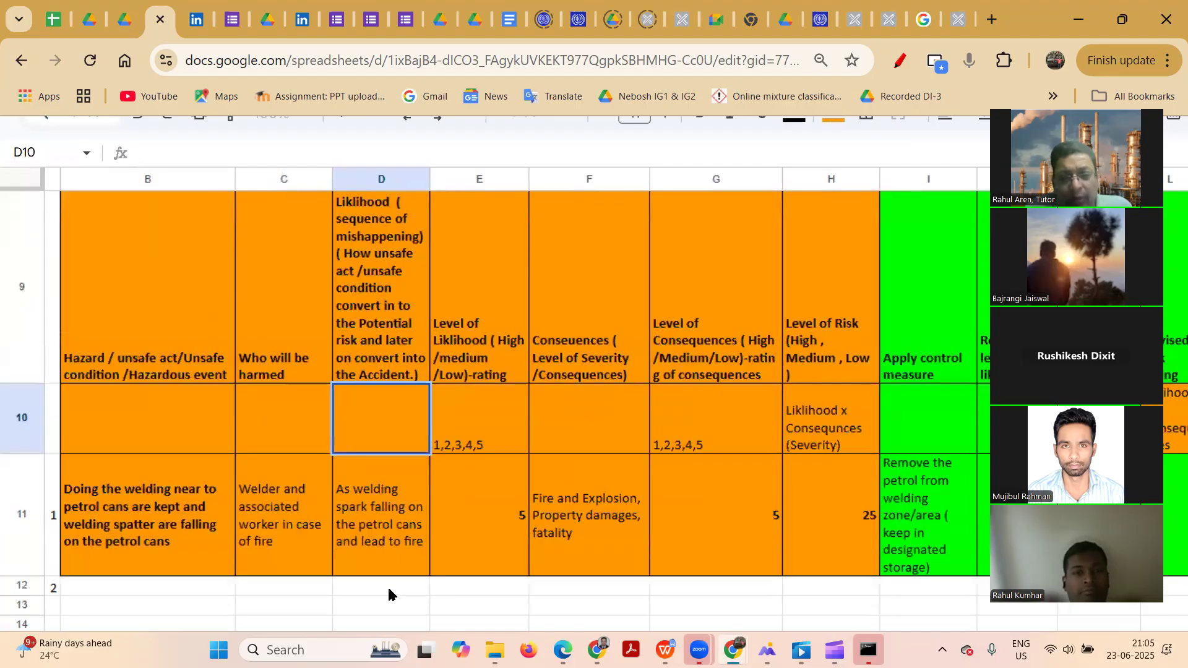
left_click(387, 610)
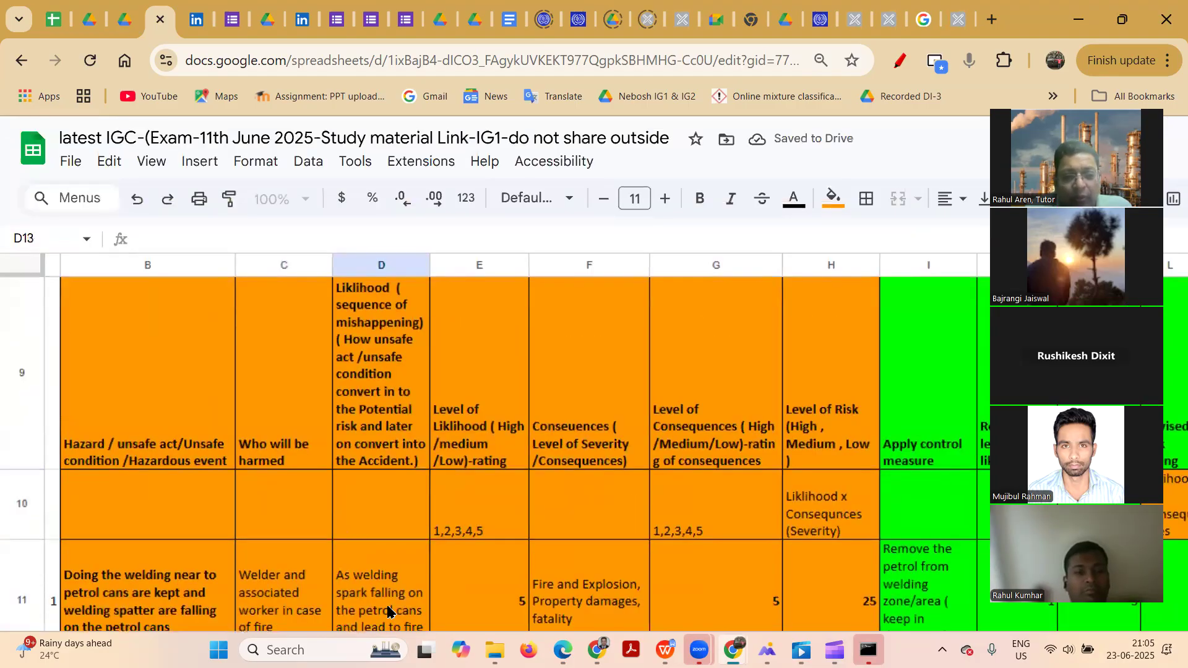
left_click(379, 511)
scroll(374, 526, "down", 3)
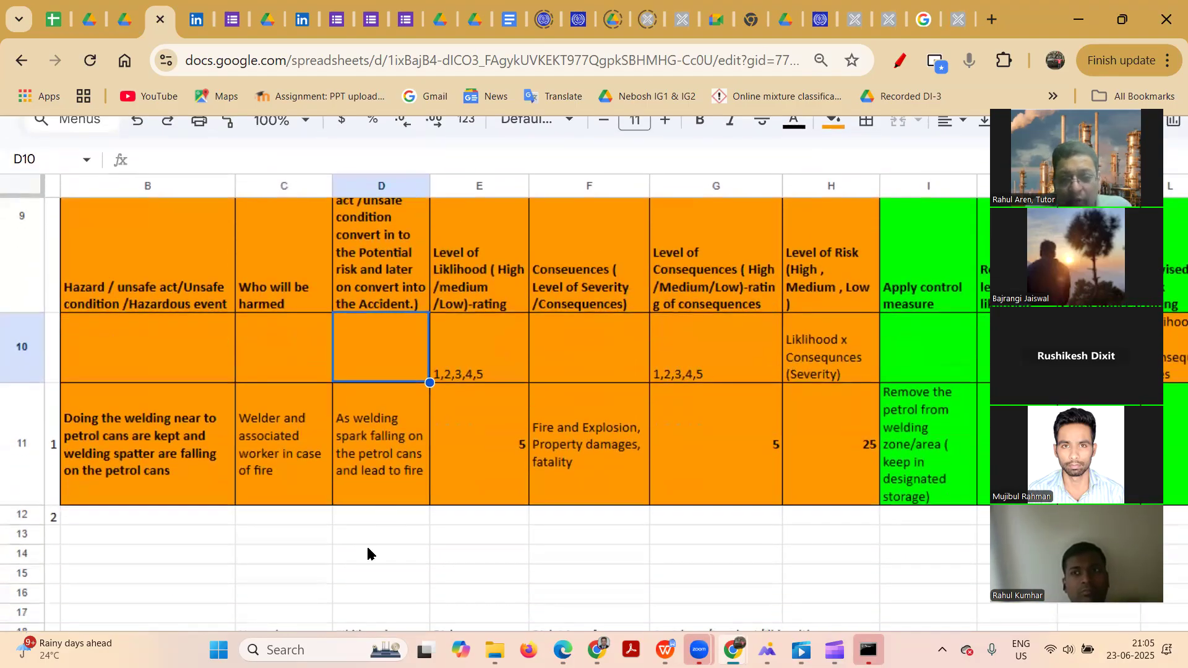
left_click(367, 552)
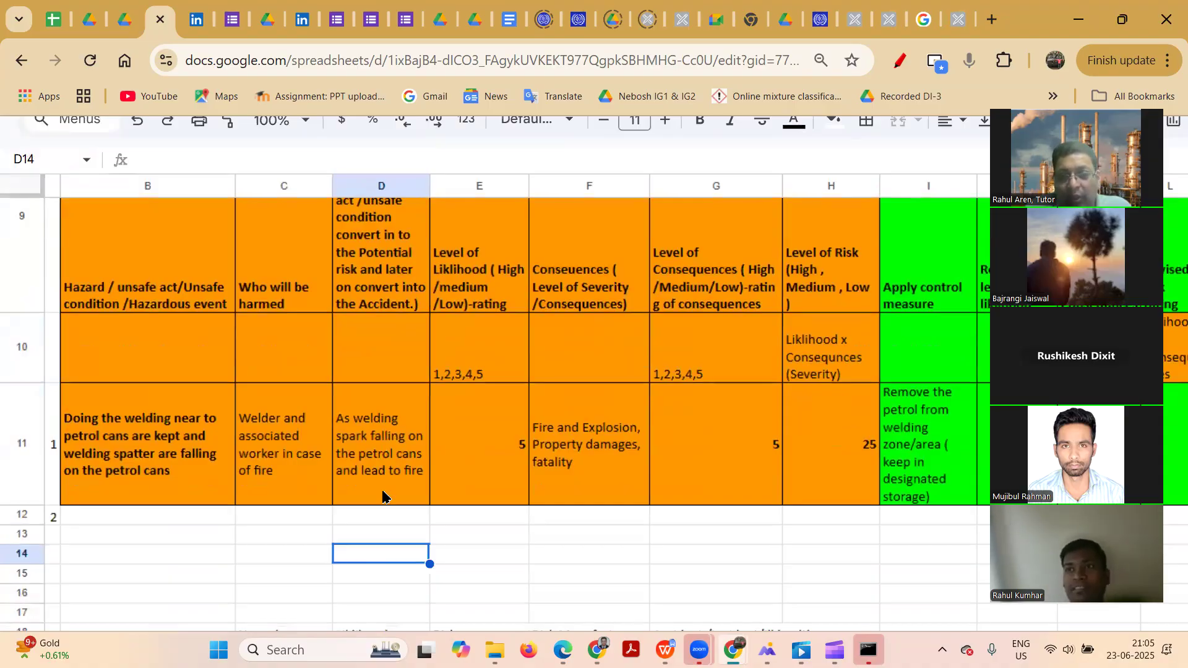
left_click(483, 298)
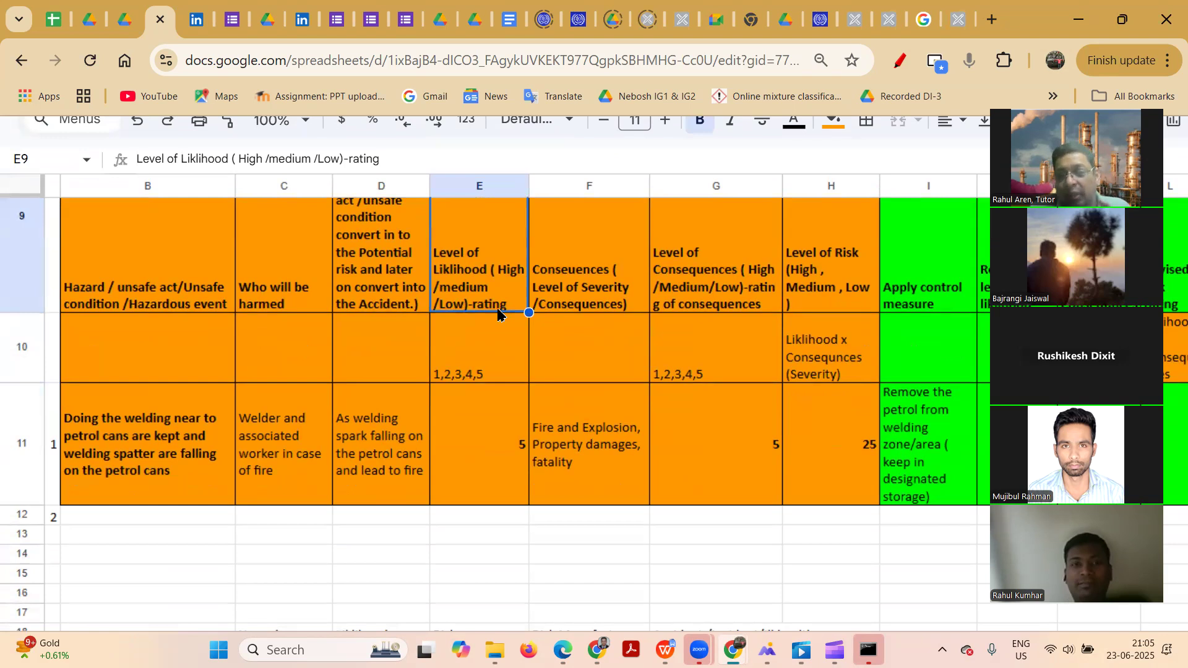
scroll(498, 316, "up", 1)
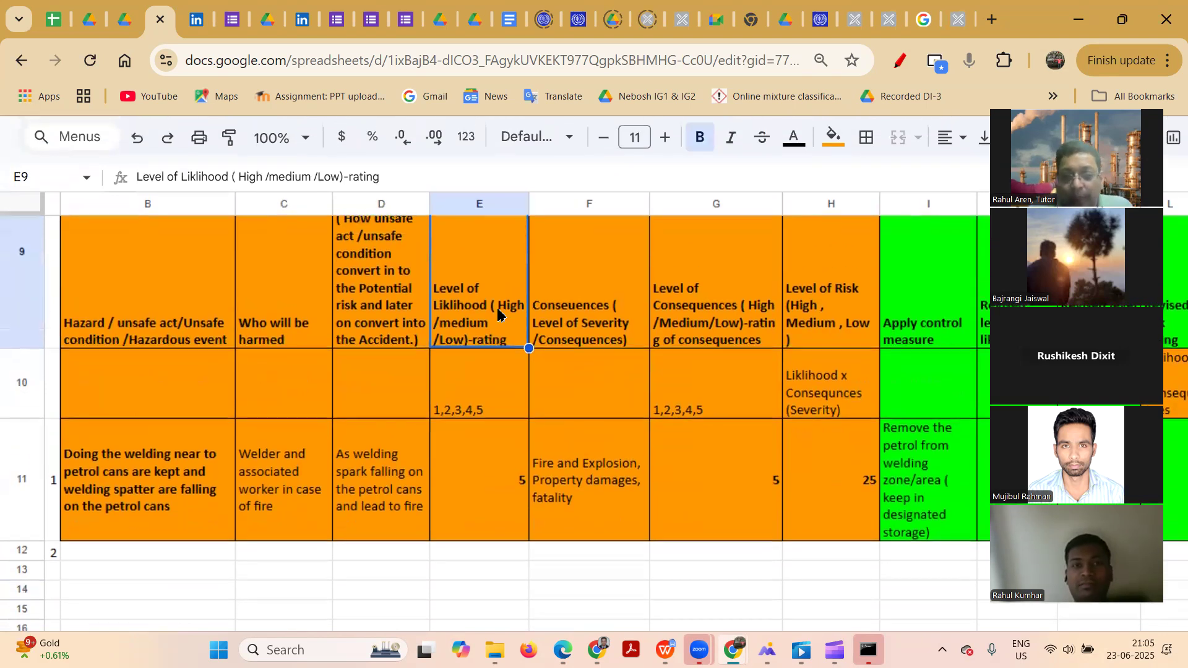
- Shorten the likelihood rating scale in E10 to 1,2,3 and label 3 as High
left_click(464, 403)
double_click(485, 408)
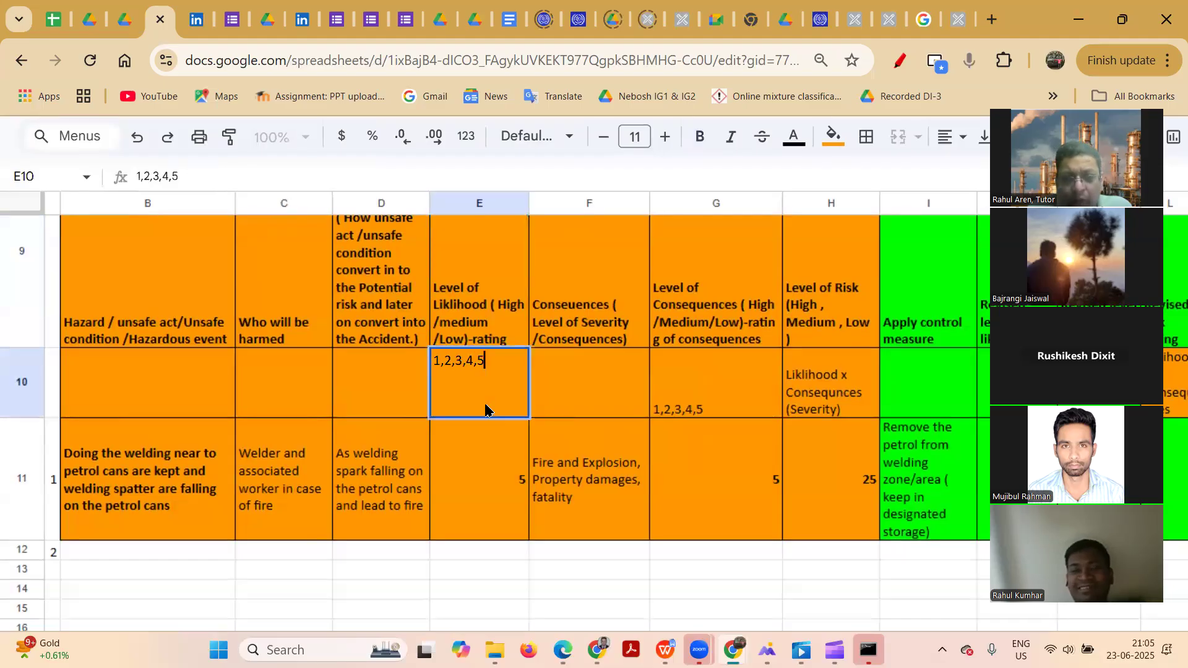
key("BackSpace")
key("BackSpace")
key("BackSpace")
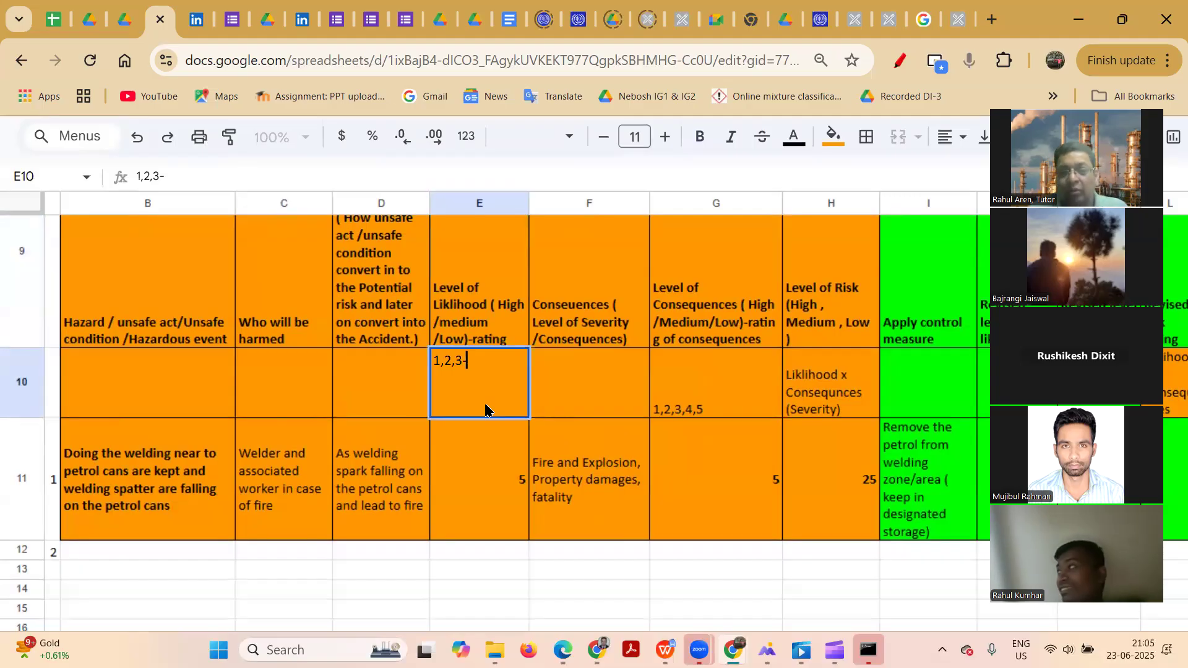
type("-High")
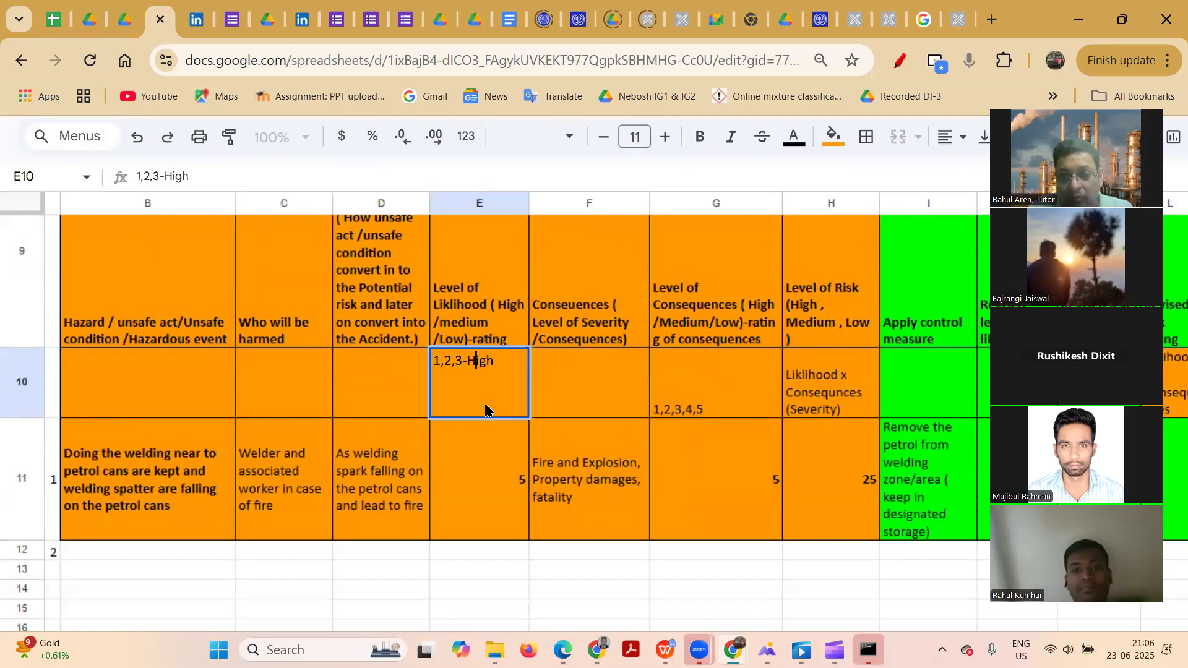
- Label 1 as Low and 2 as Medium in the E10 scale, and set the welding example's likelihood rating in E11 to 3
key("Left")
key("Left")
key("Left")
key("Left")
key("Left")
key("Left")
key("Left")
type("-Low")
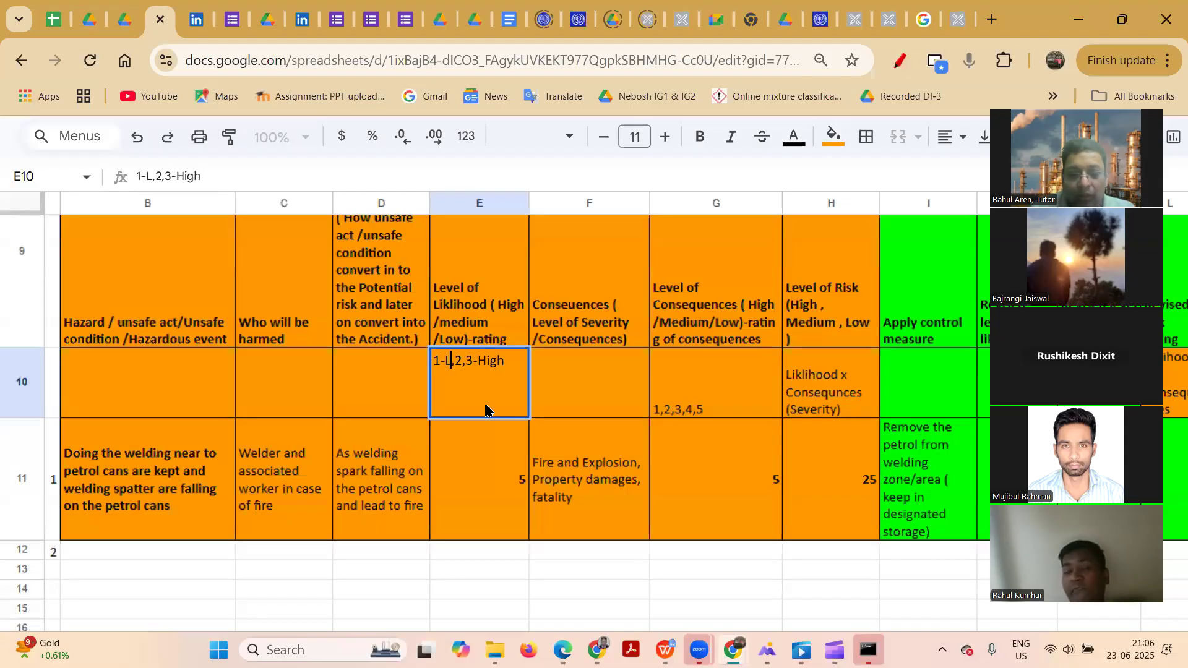
type(" ,2-Medo")
key("BackSpace")
type("ium")
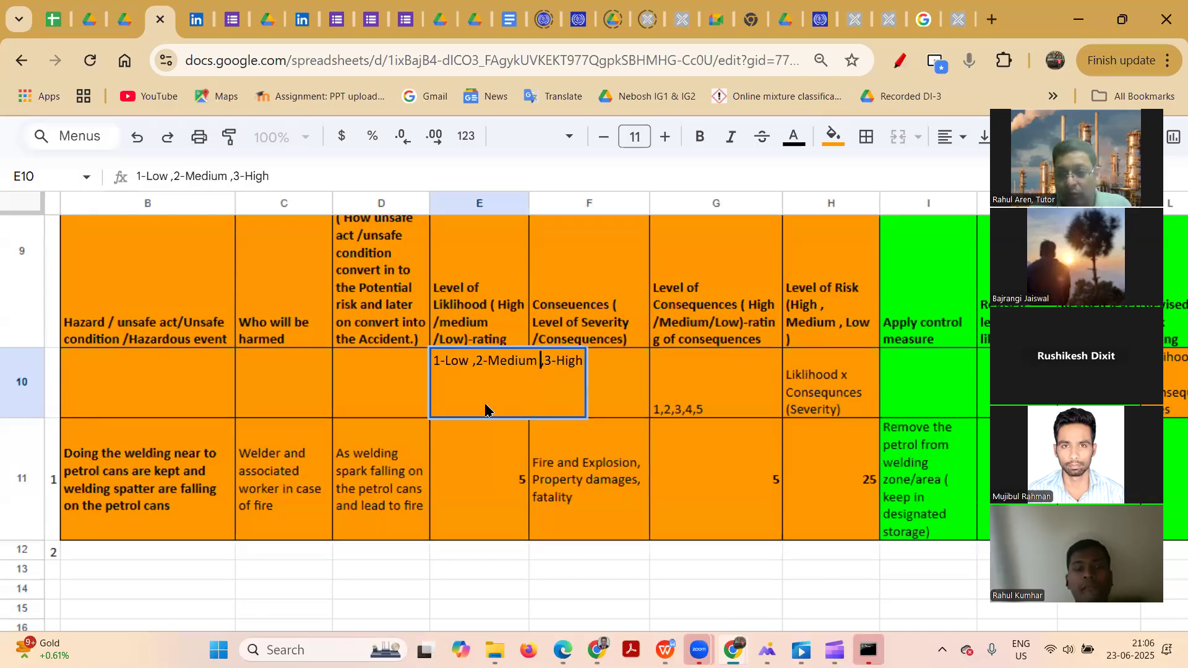
key("Return")
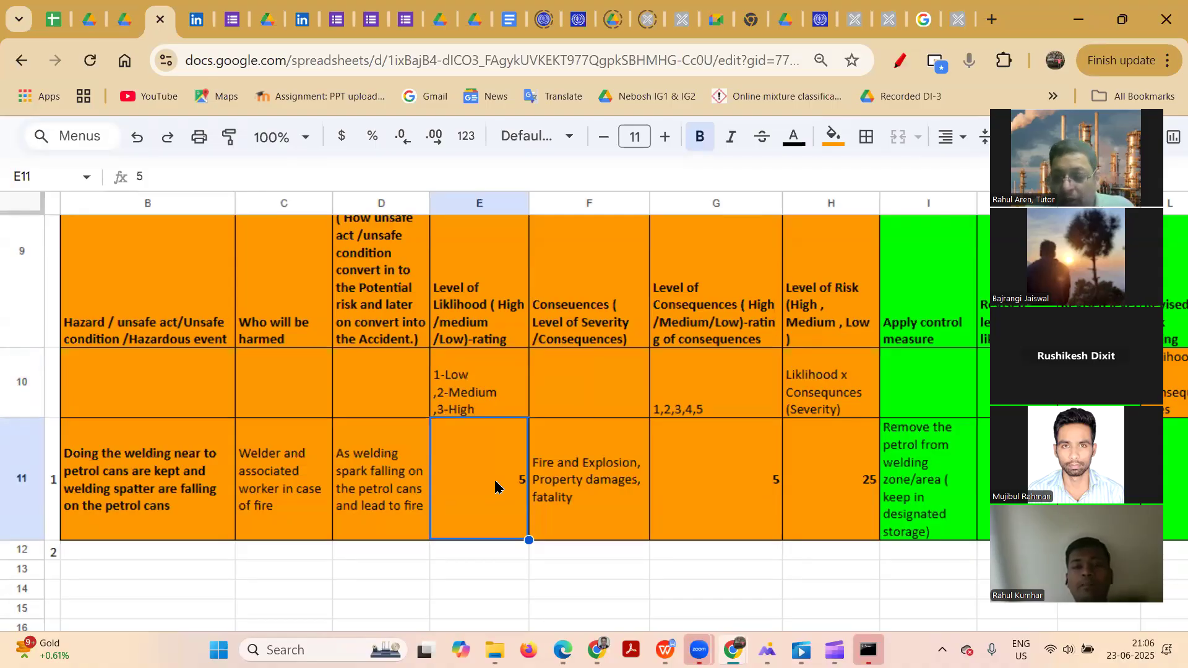
type("3")
key("Return")
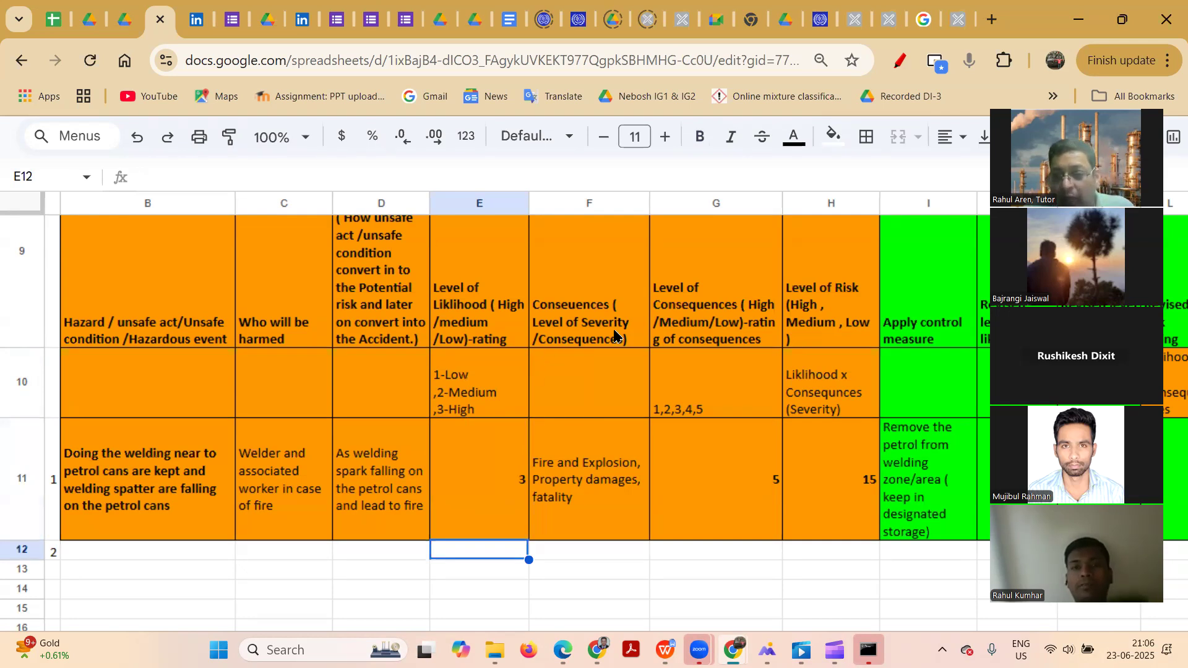
- Append ", Third Degree of Burn, Respiratory problems, Choking , Suffocation" to the welding example's consequences in F11
double_click(587, 501)
type(", Third Degree of Burn,")
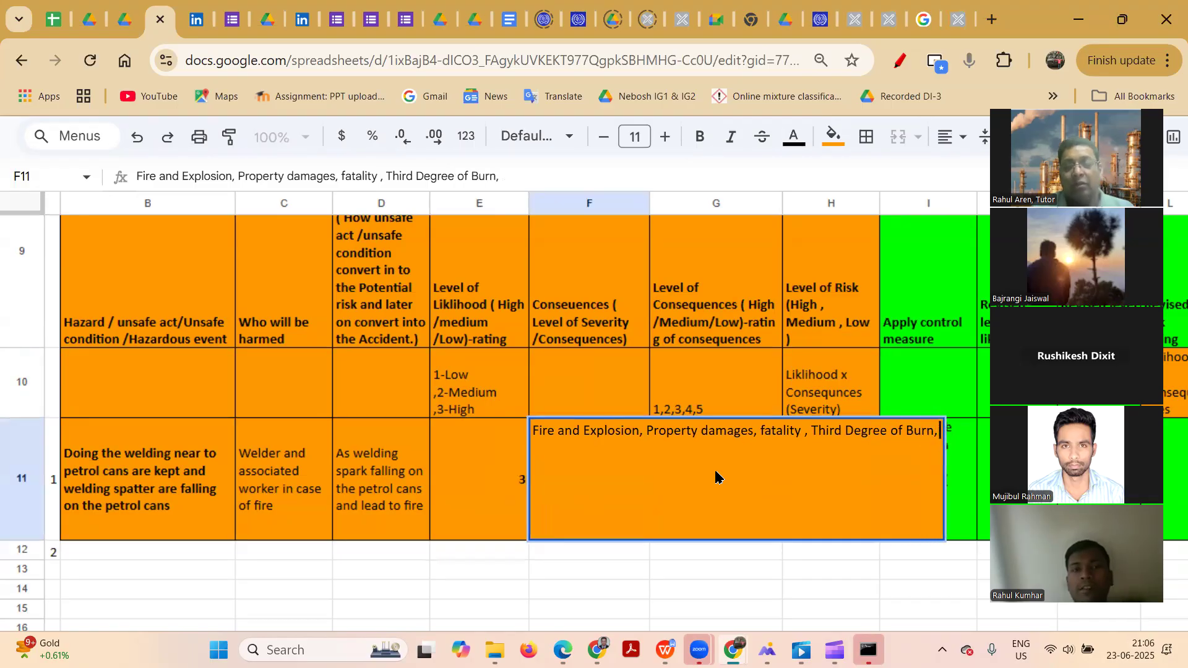
type(" Re")
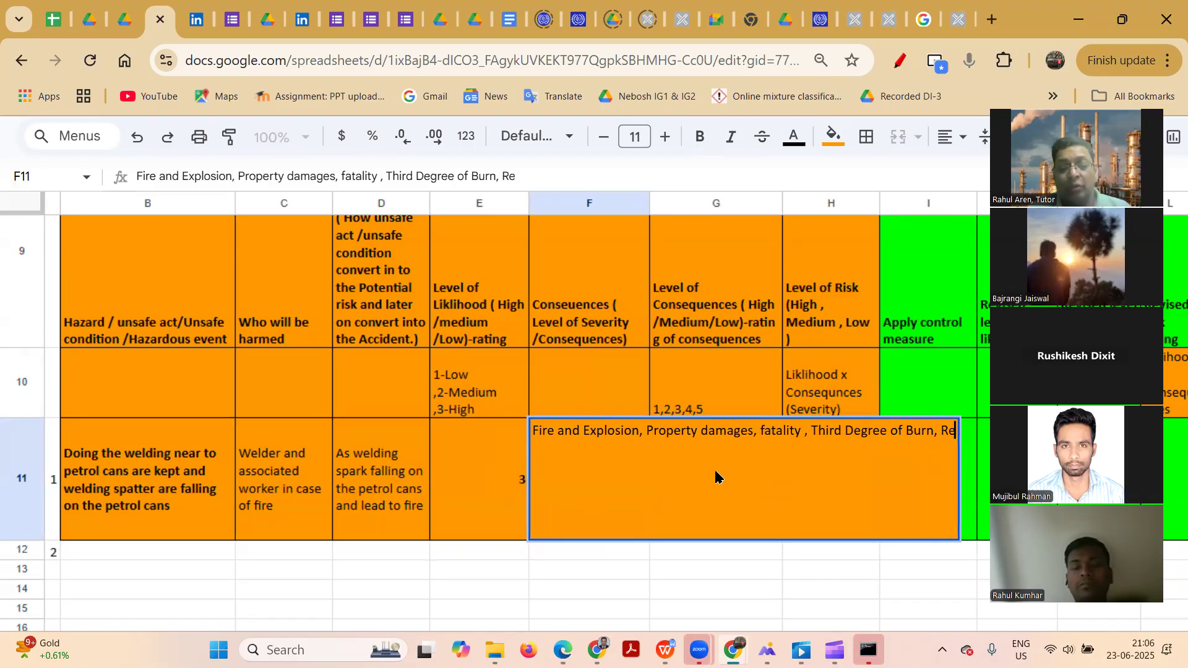
type("spiratory problems, Ch")
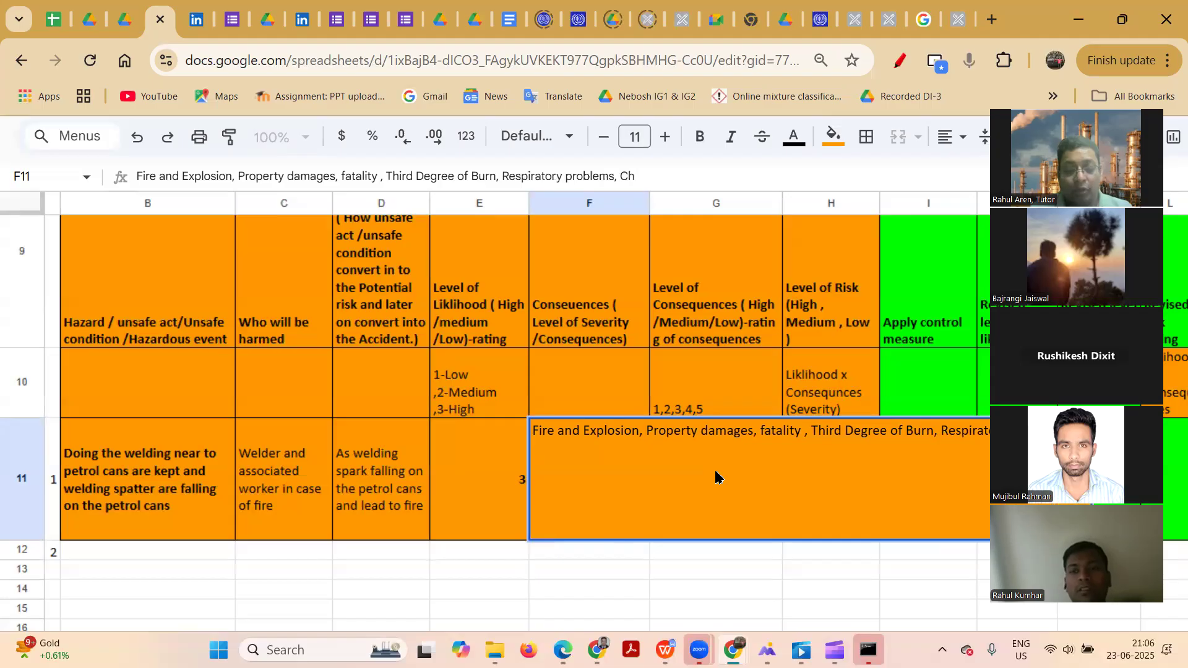
type("oking")
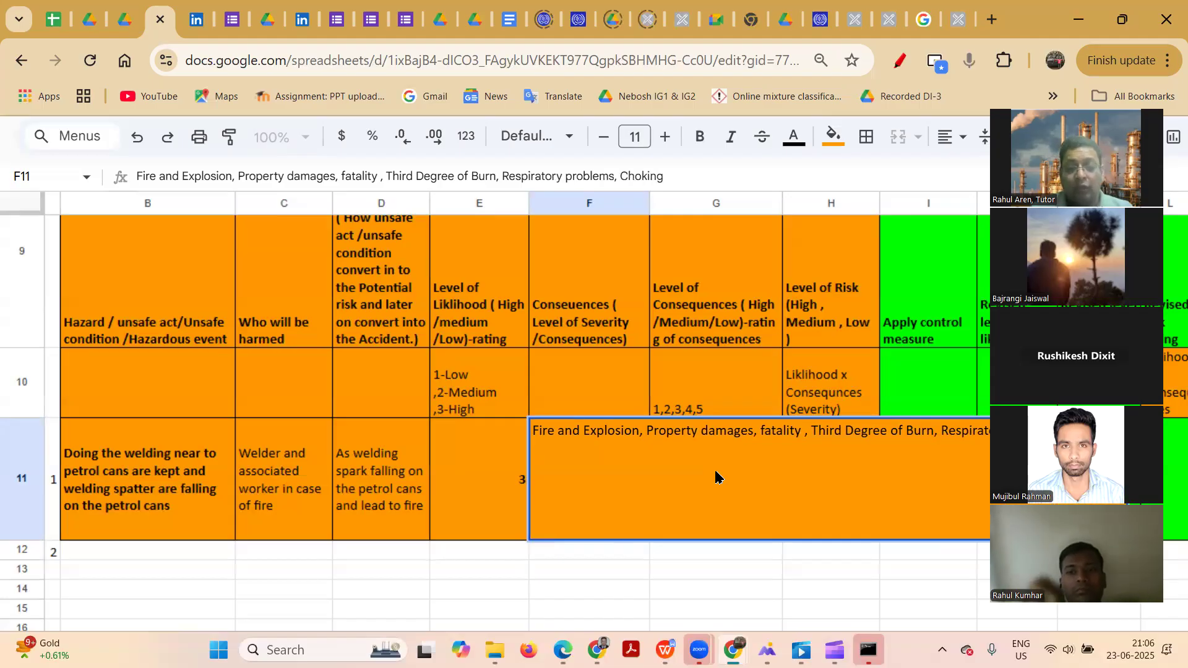
type(" , Si")
type("uffocation")
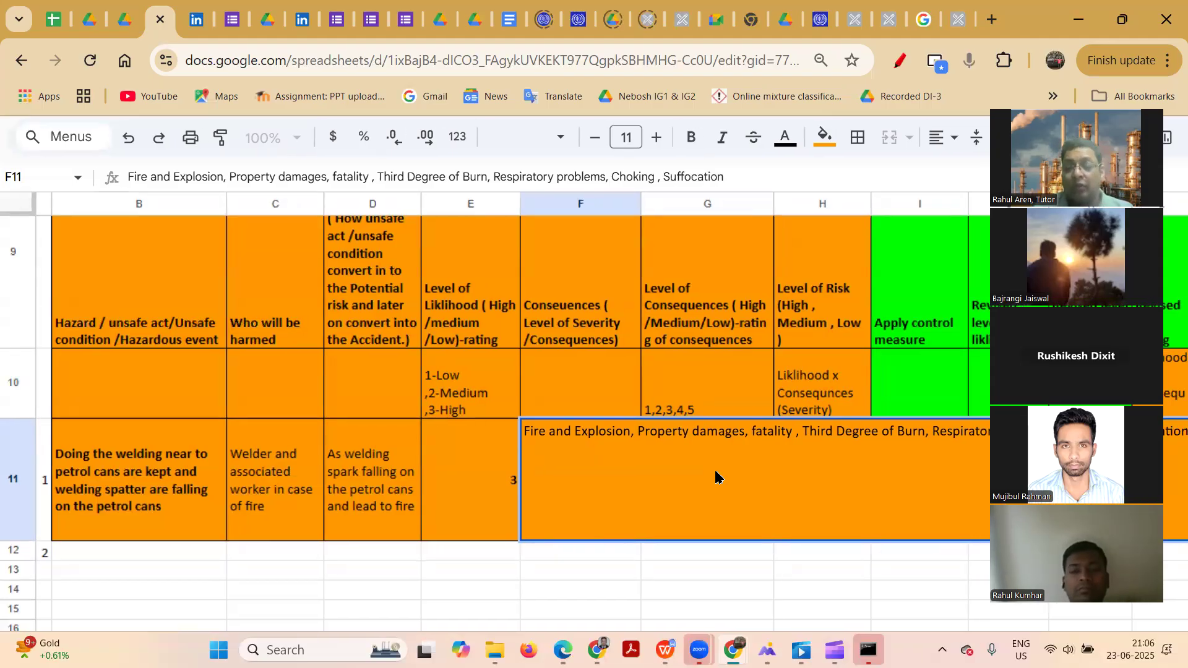
key("Return")
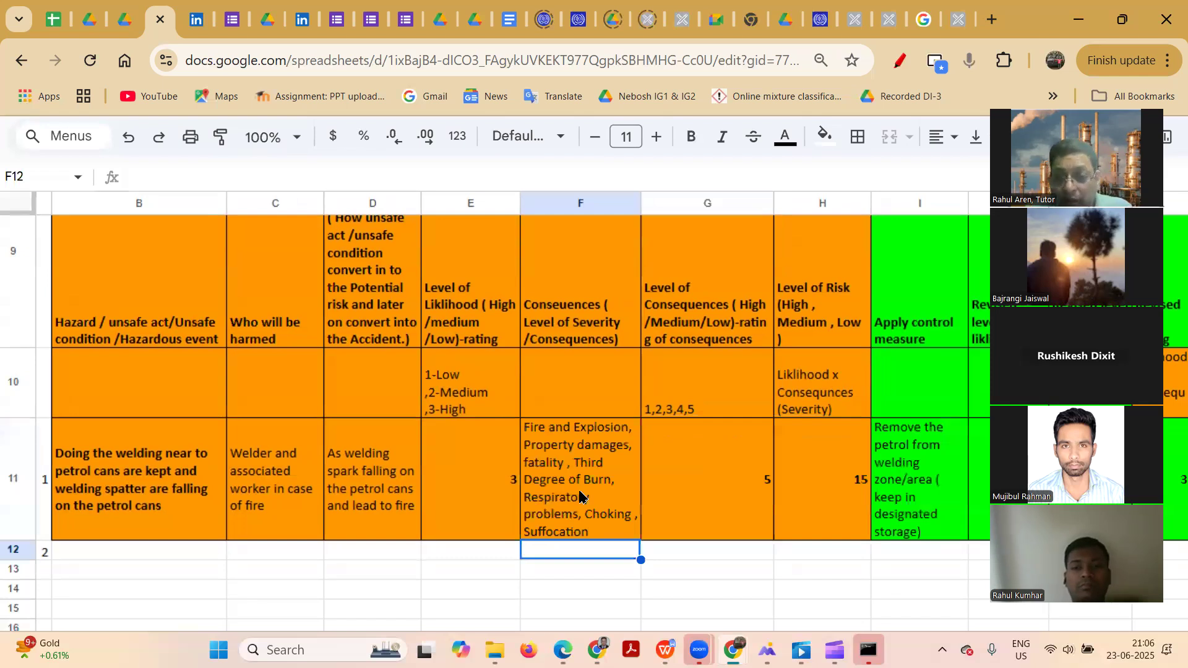
- Replace the consequence rating scale in G10 with a copy of the Low, Medium, High scale from E10
left_click(722, 405)
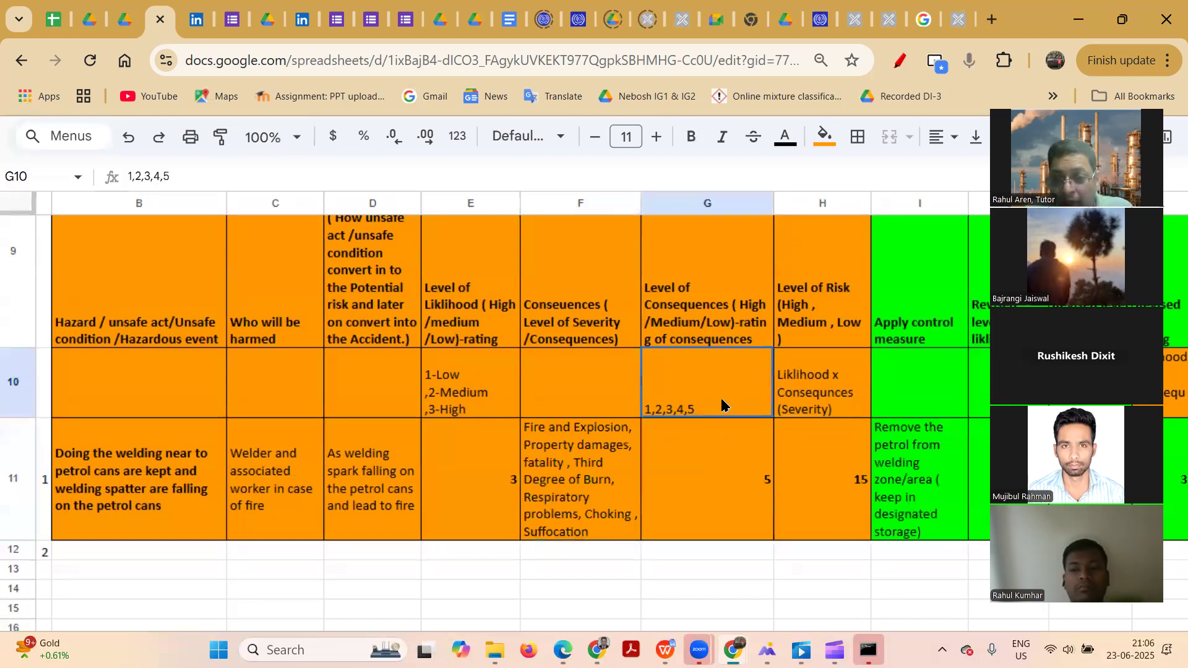
double_click(722, 405)
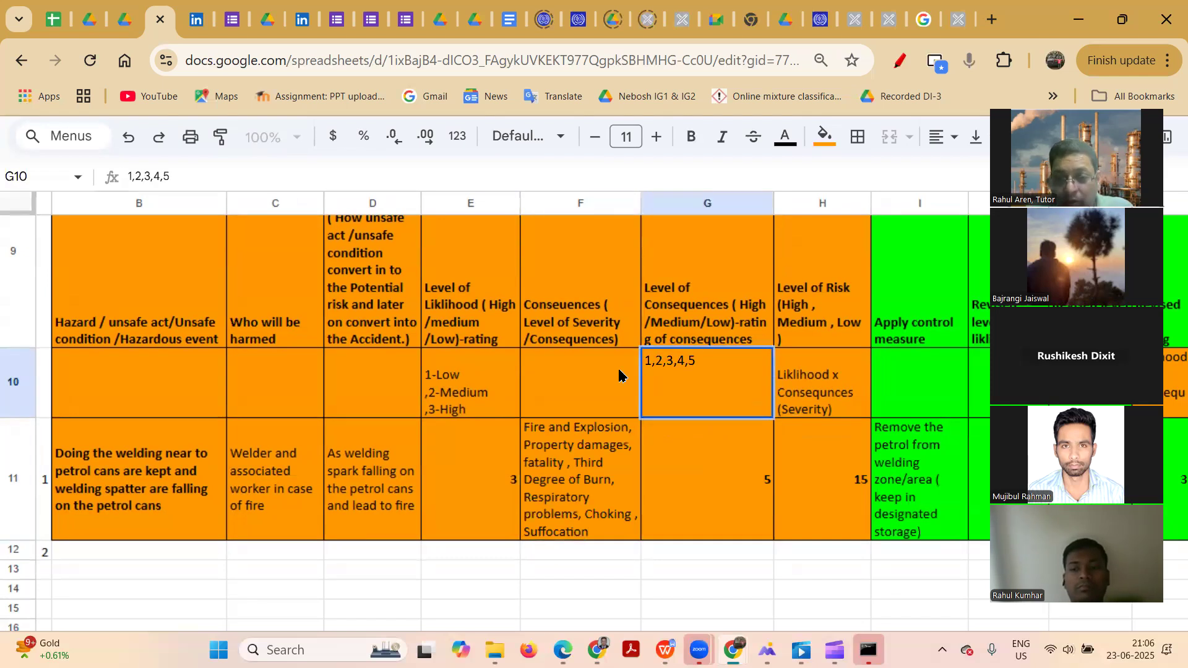
left_click(455, 384)
key("ctrl+c")
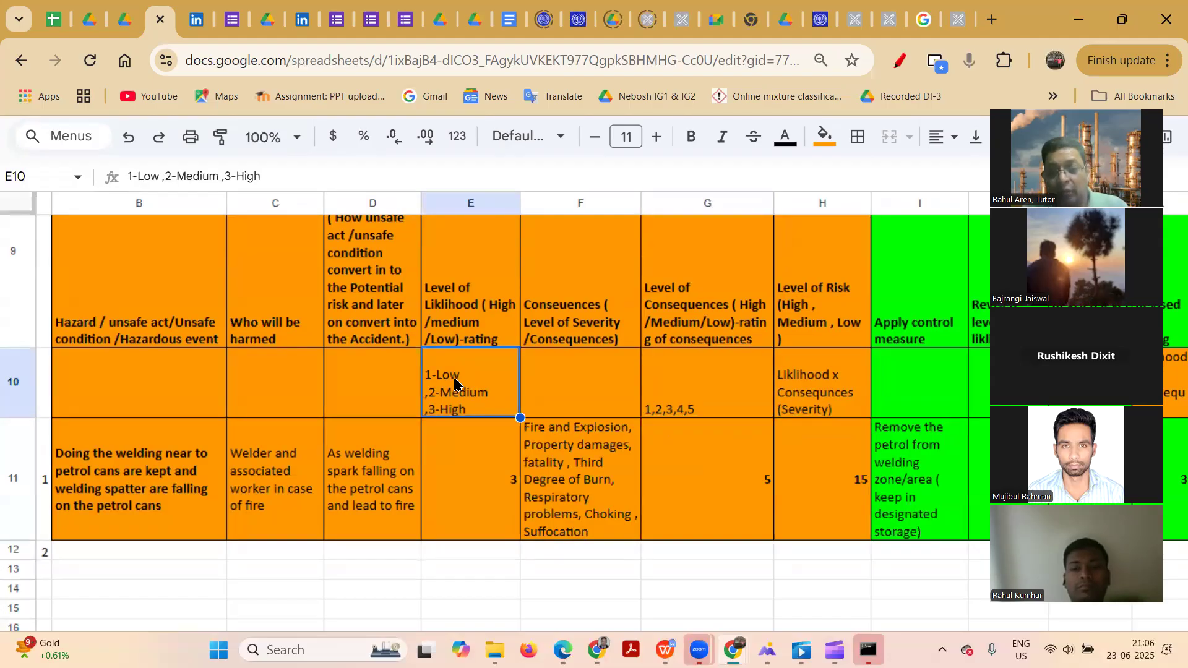
left_click(703, 431)
key("ctrl+v")
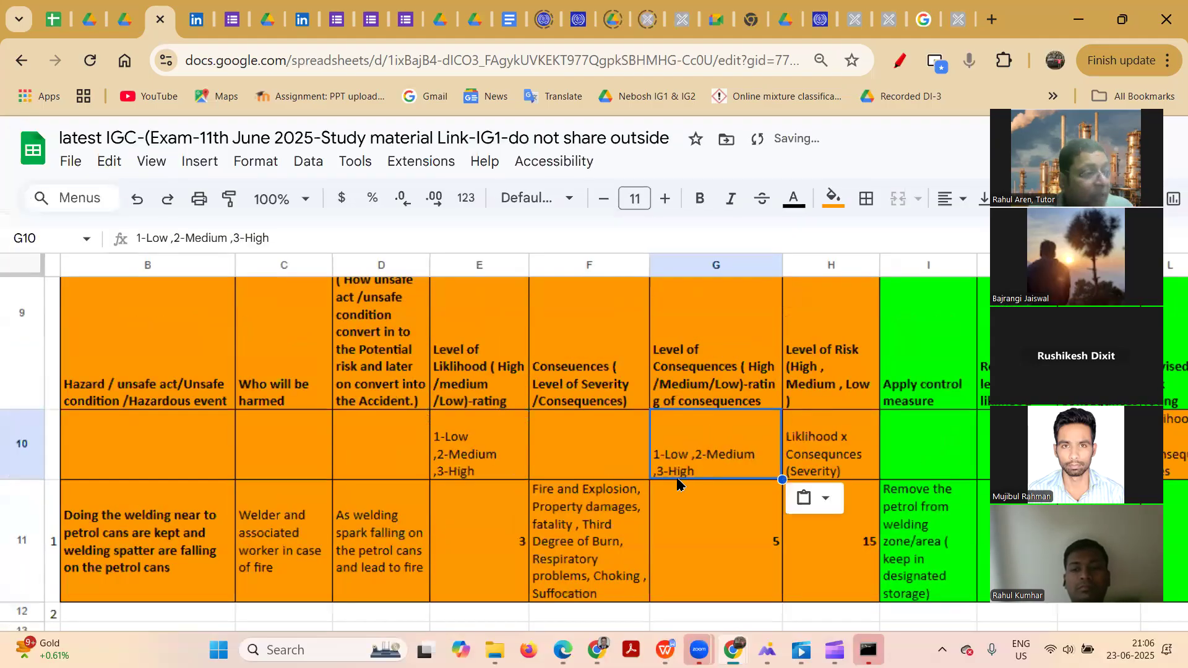
- Set the welding example's consequence rating in G11 to 3
left_click(695, 532)
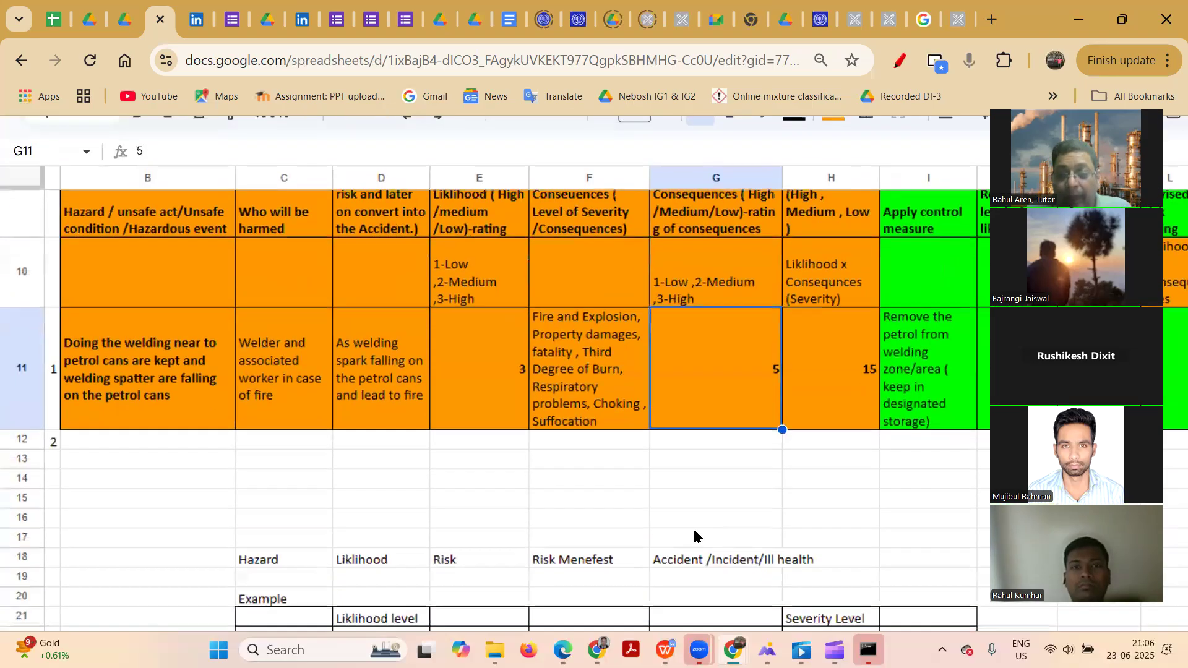
type("3")
key("Return")
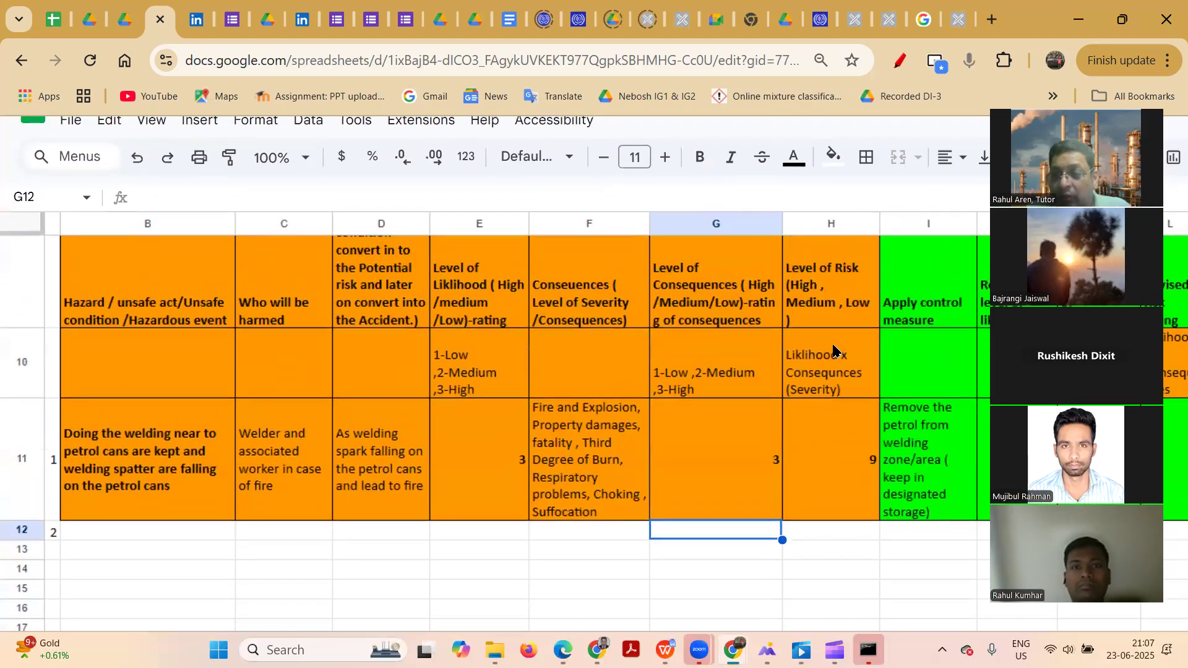
- Examine the risk level calculation in H10 and H11, and the control measure and revised rating columns for the welding example
left_click(827, 446)
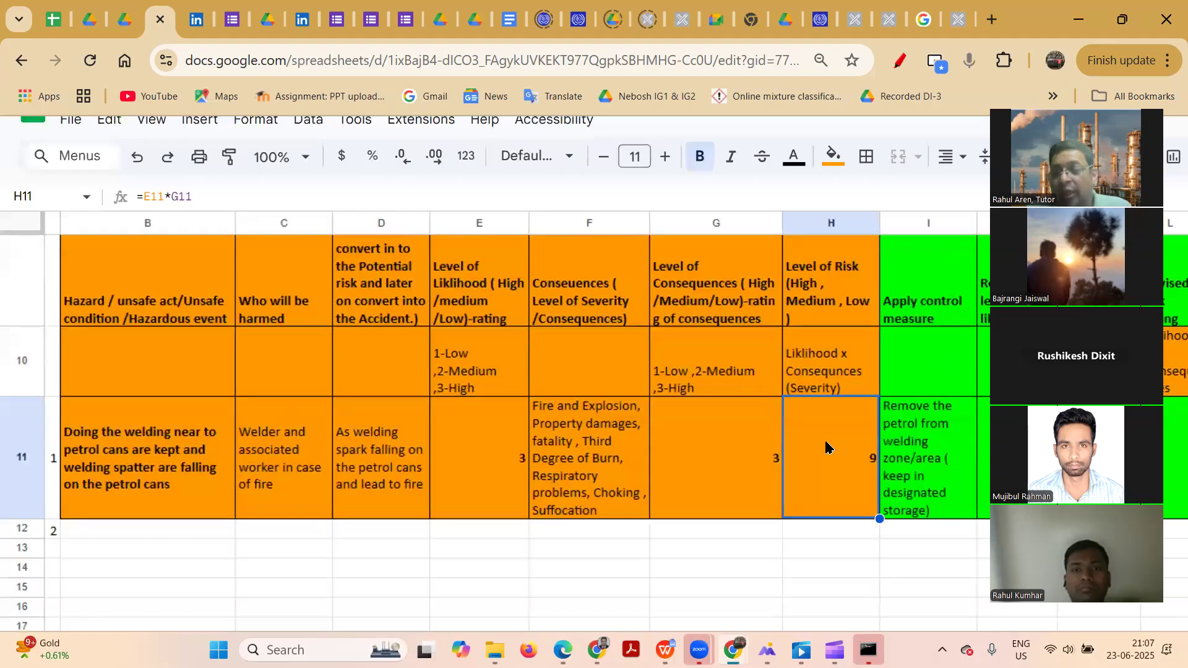
left_click(826, 365)
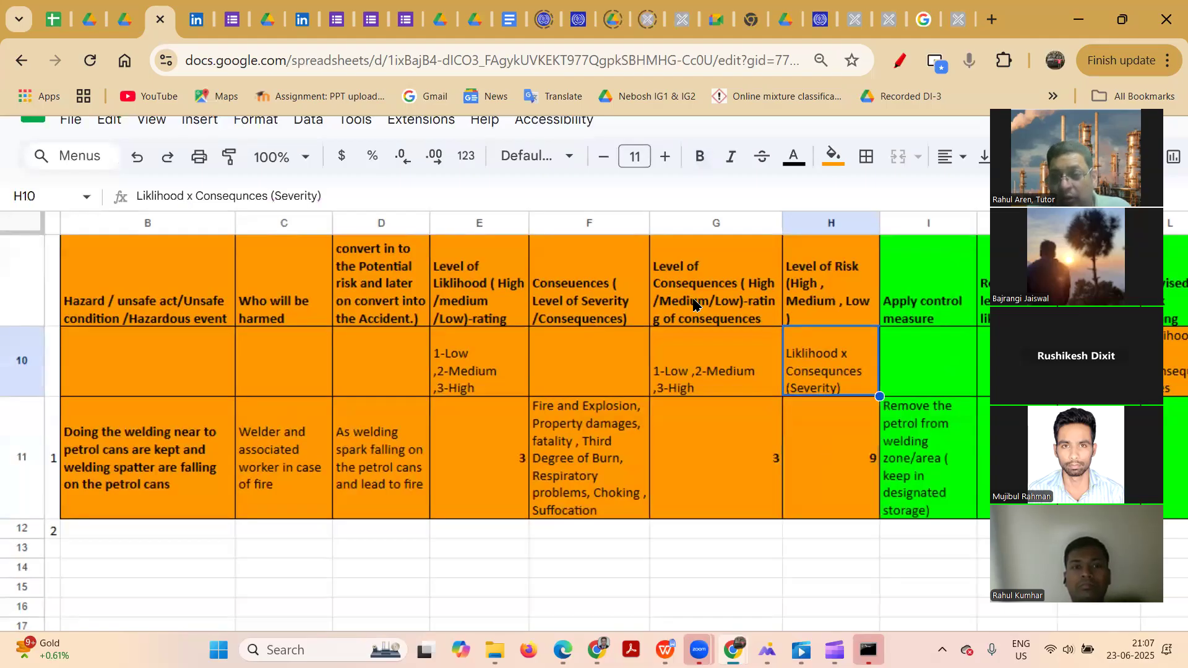
left_click(825, 446)
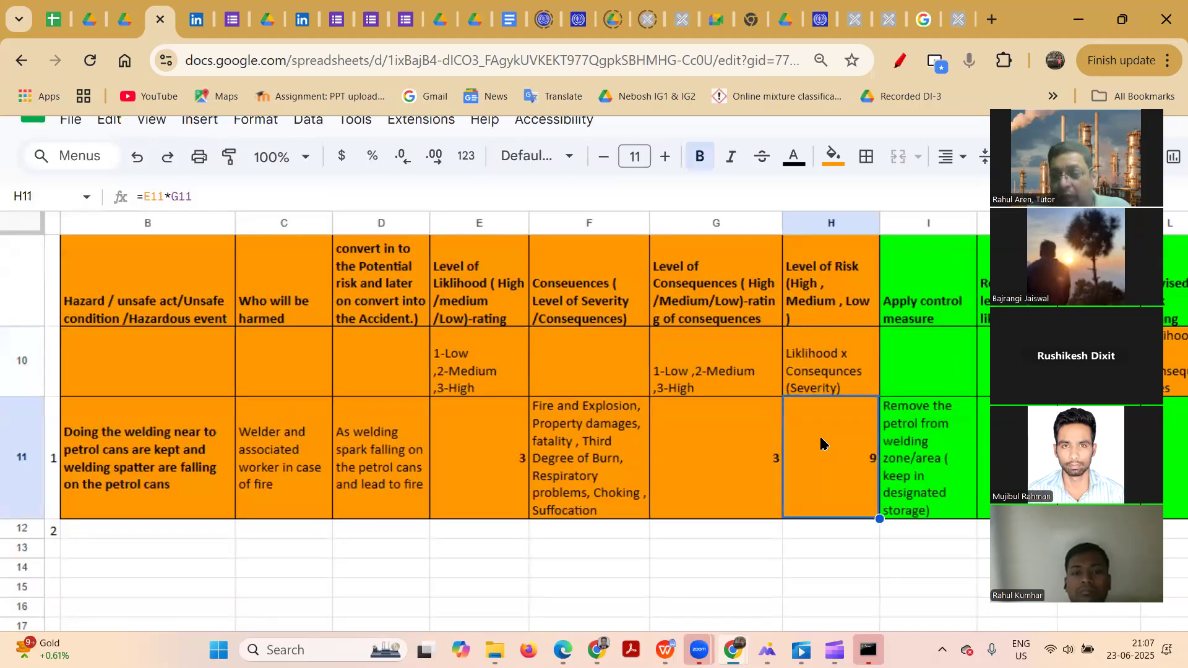
left_click(915, 442)
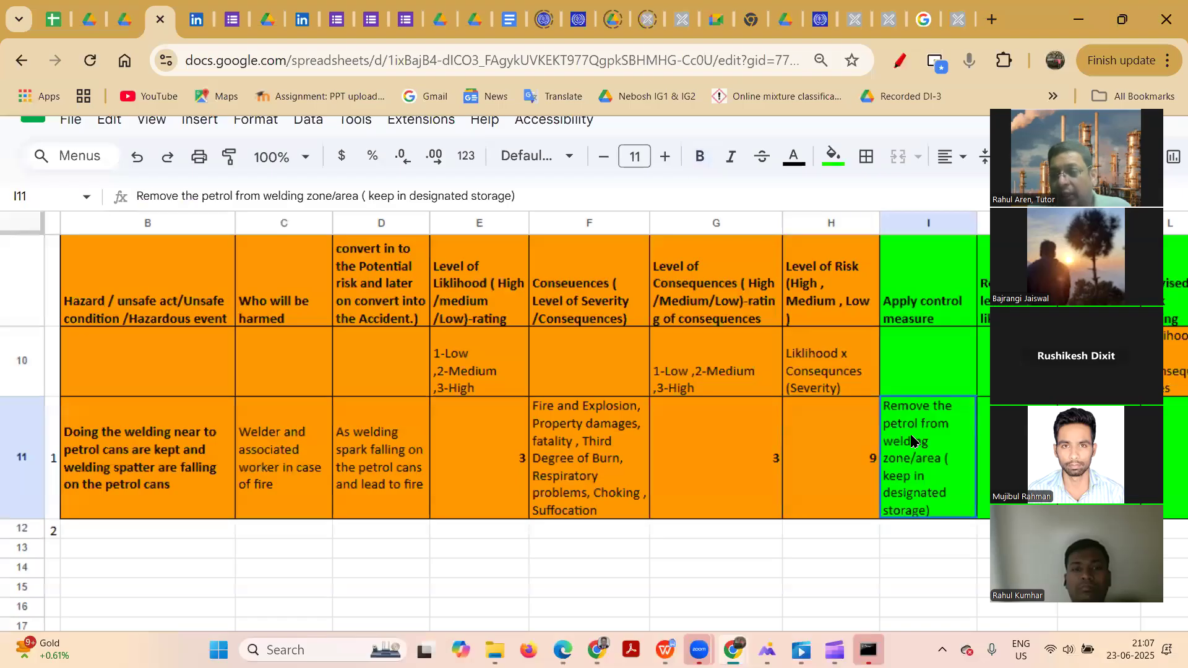
scroll(835, 428, "right", 8)
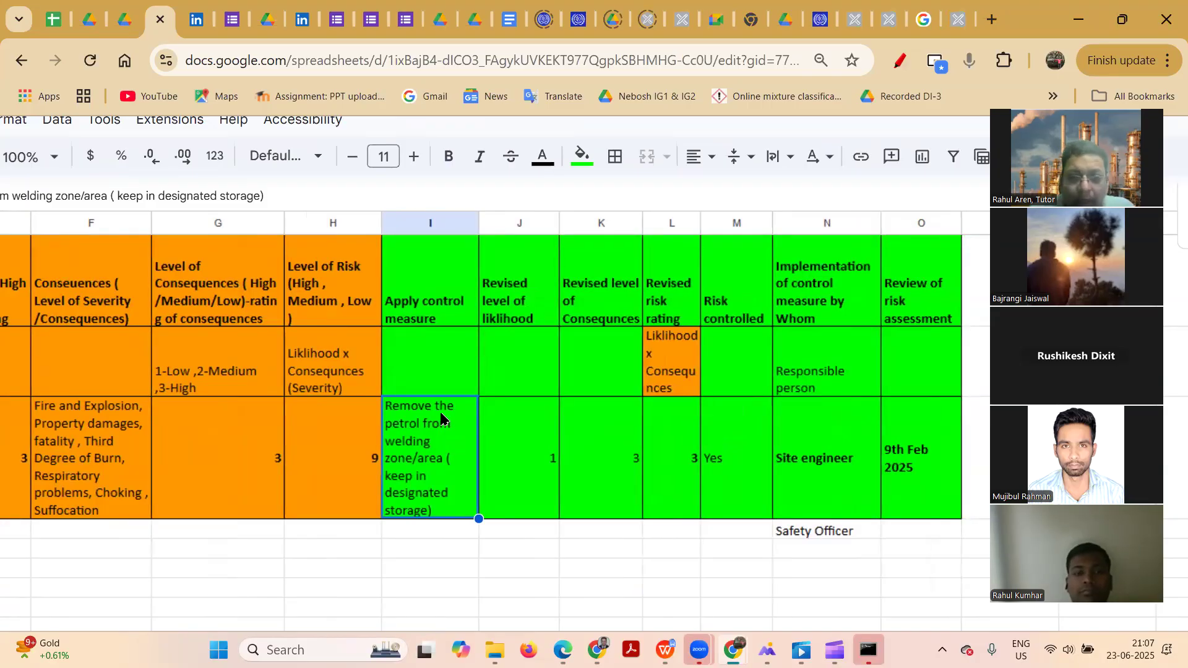
- Insert "Additional /new" after "Apply" in the control measure column heading in I9
left_click(427, 310)
scroll(427, 309, "left", 4)
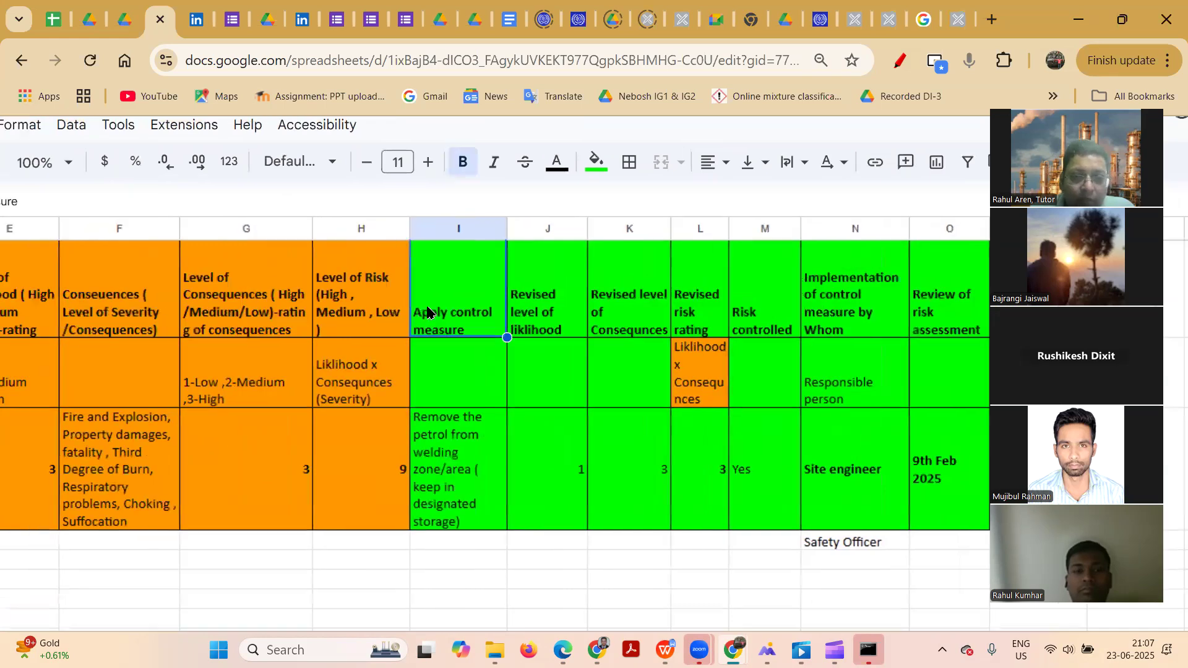
scroll(427, 309, "up", 1)
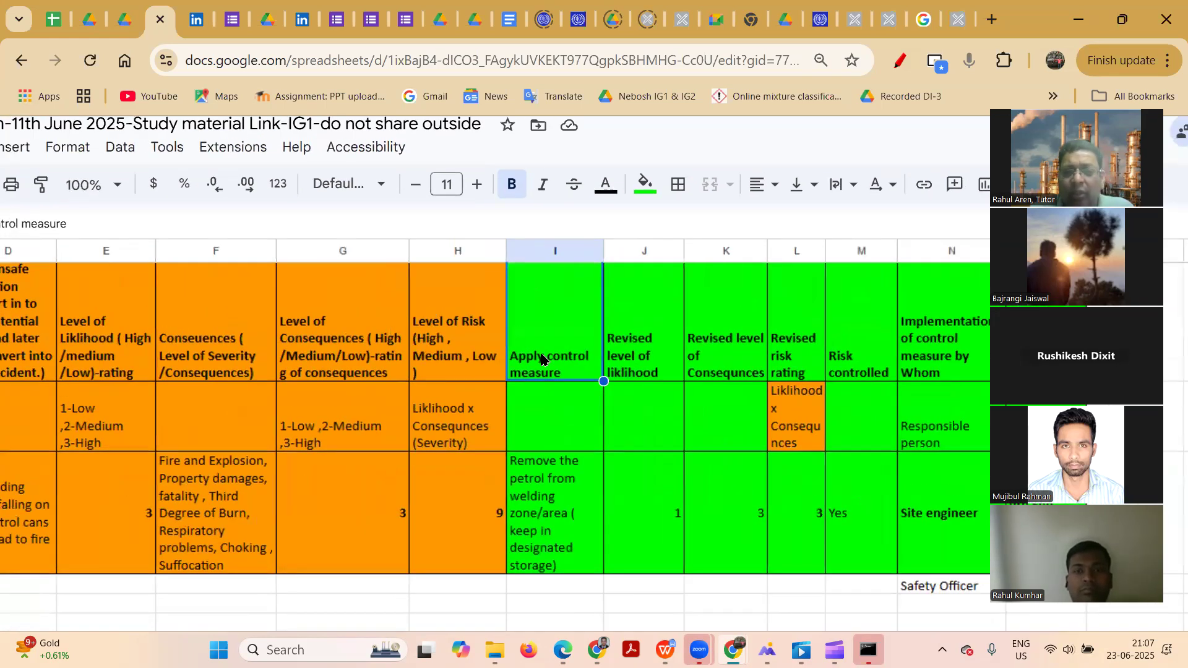
double_click(541, 359)
left_click(549, 274)
type("Addit")
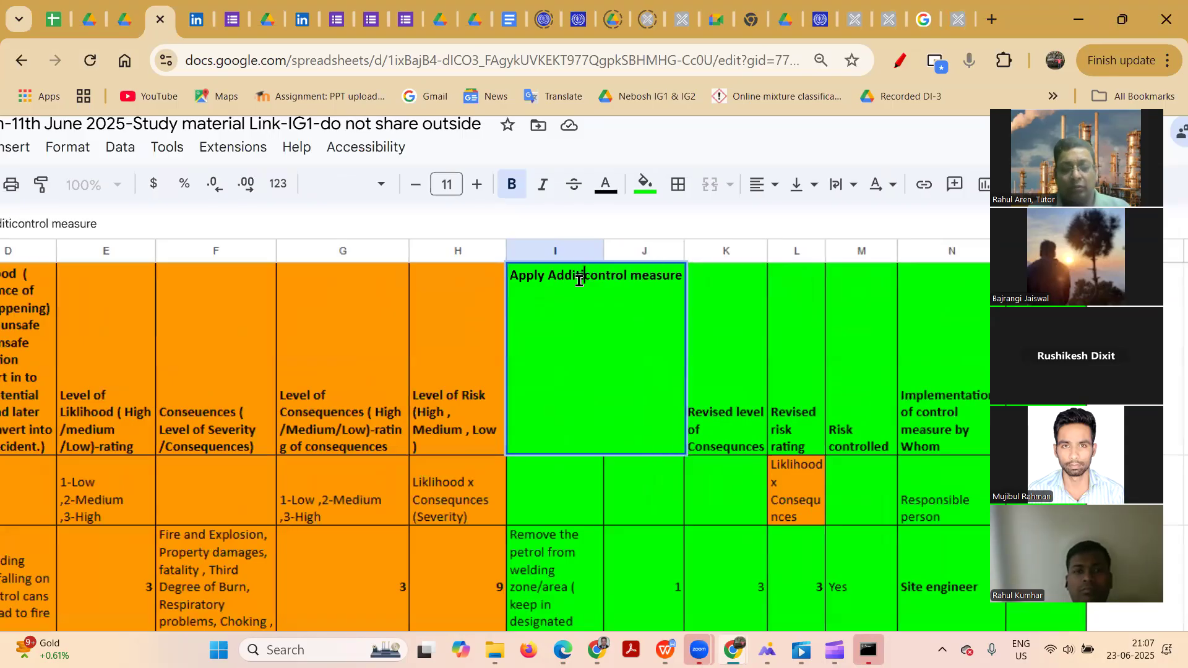
type("ional /new")
key("Return")
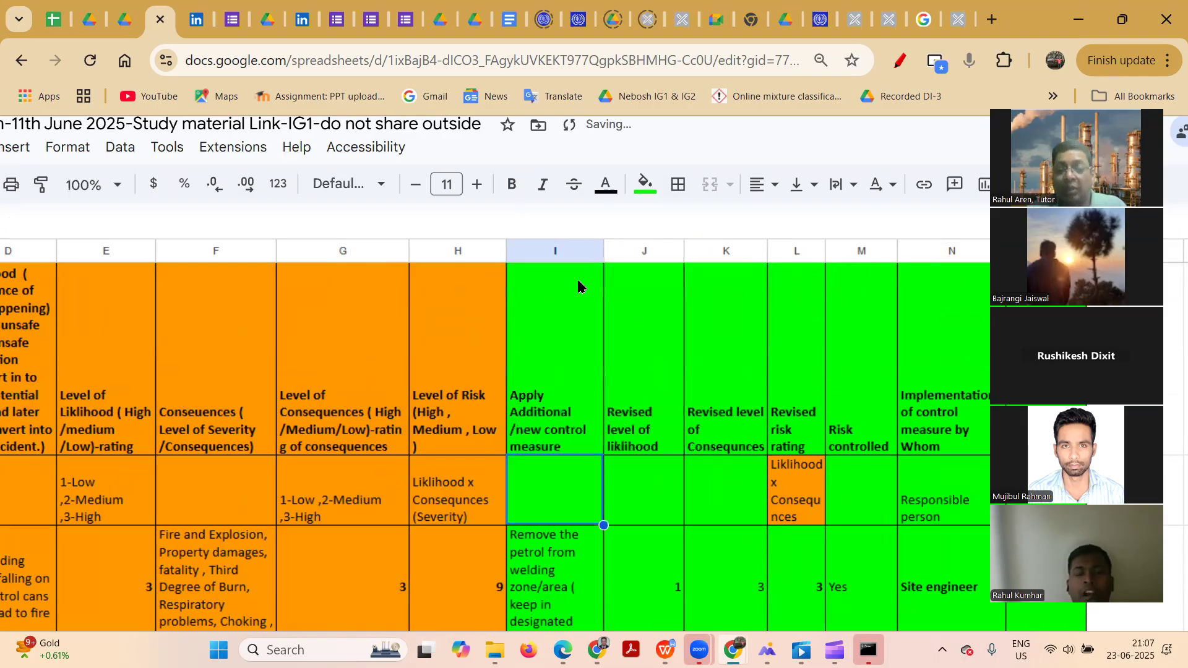
scroll(592, 491, "down", 1)
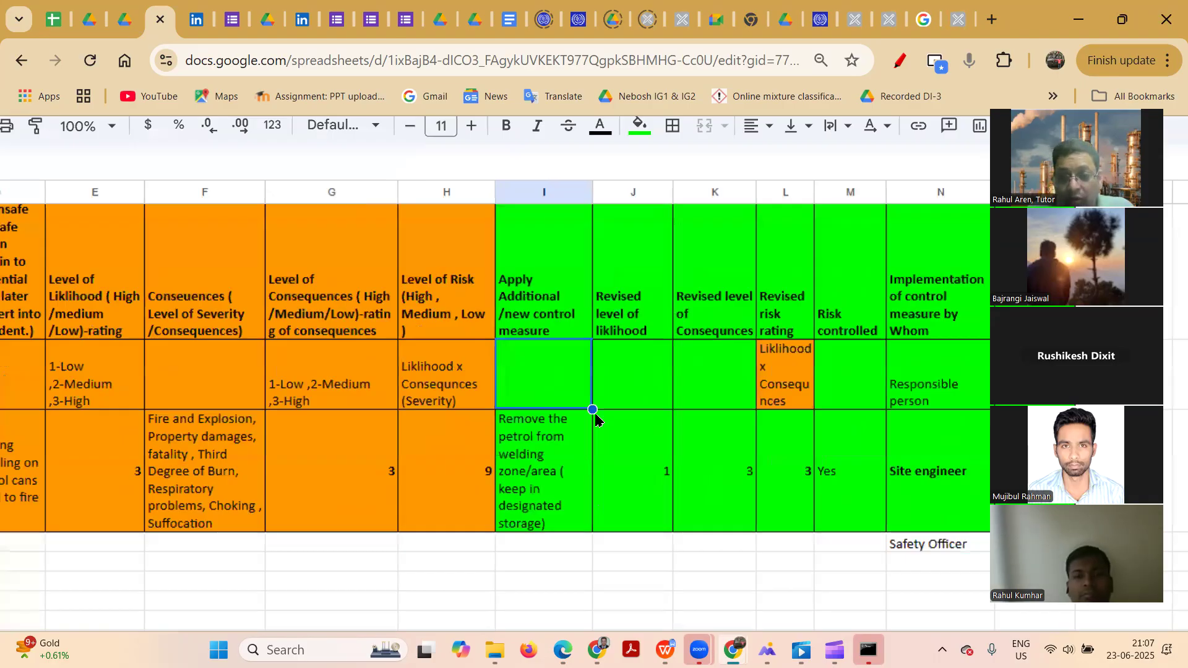
- Copy the Low, Medium, High rating scale from E10 into the revised likelihood cell J10 and the revised consequences cell K10
left_click(631, 385)
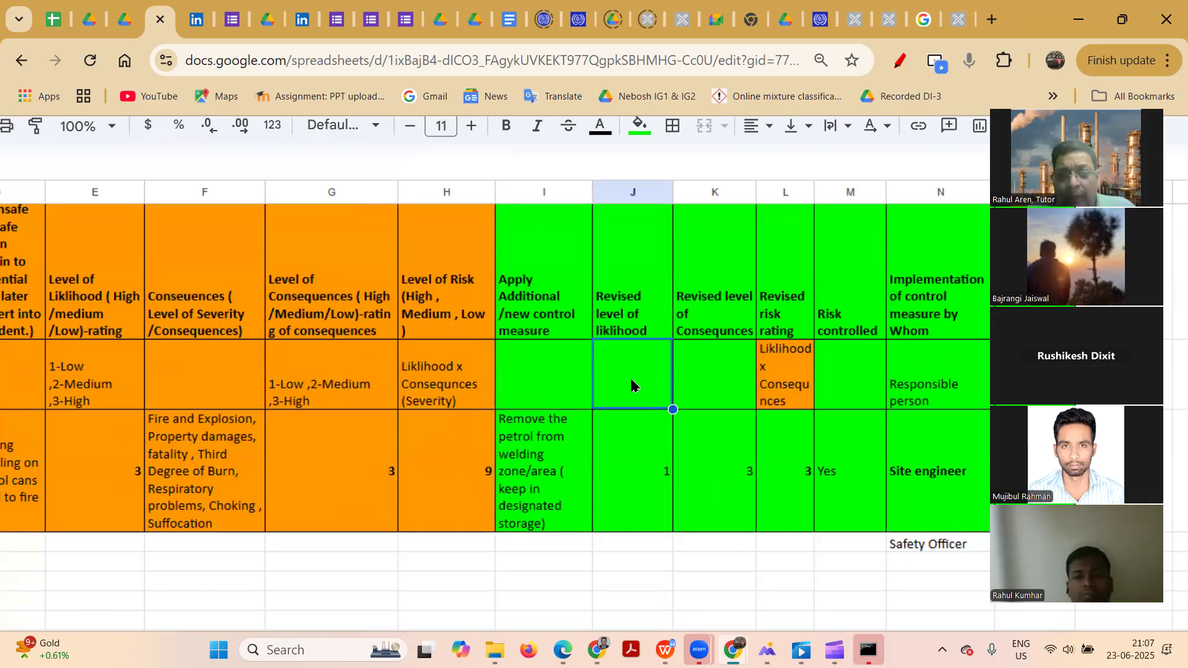
left_click(86, 384)
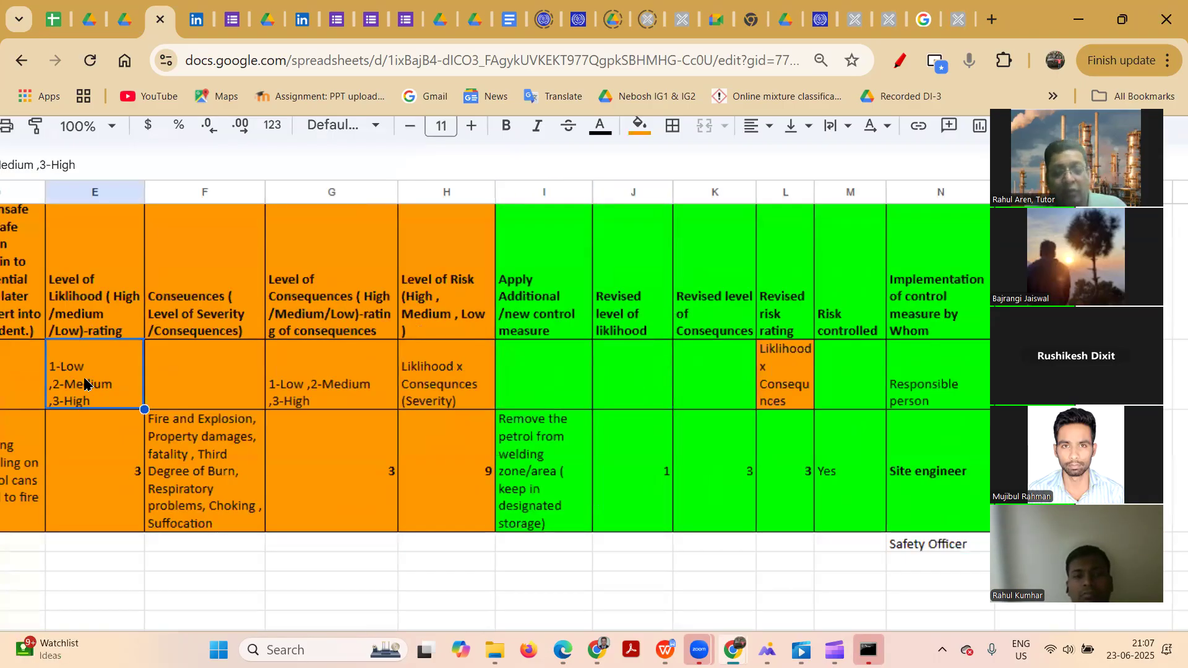
key("ctrl+c")
left_click(635, 385)
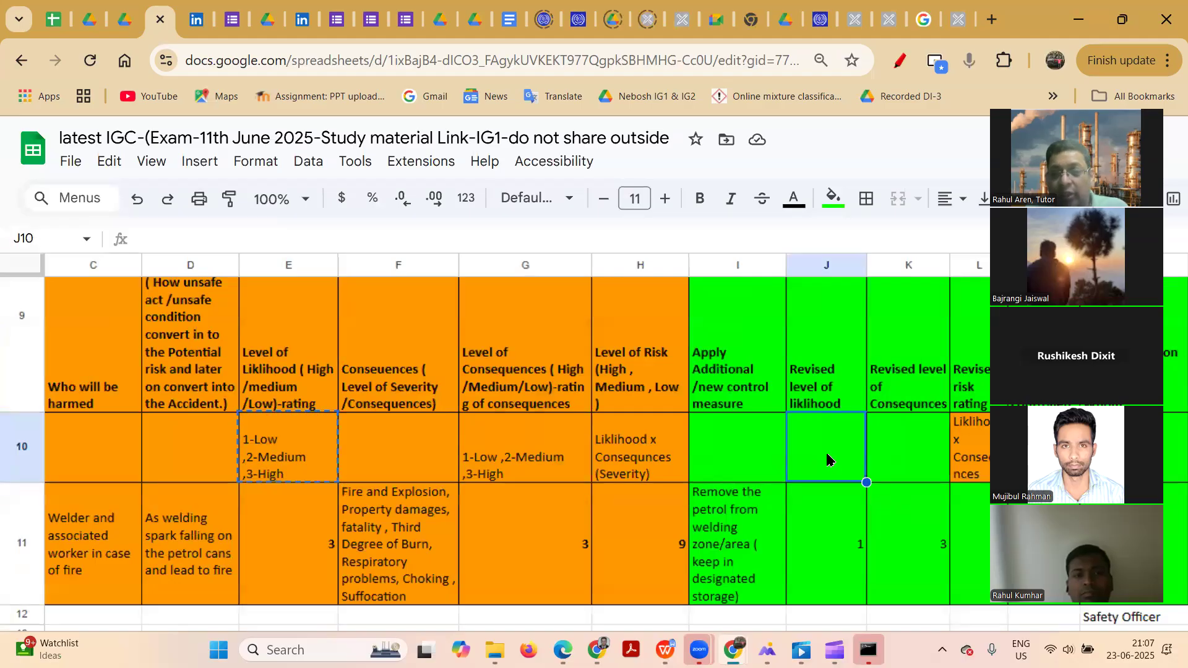
key("ctrl+v")
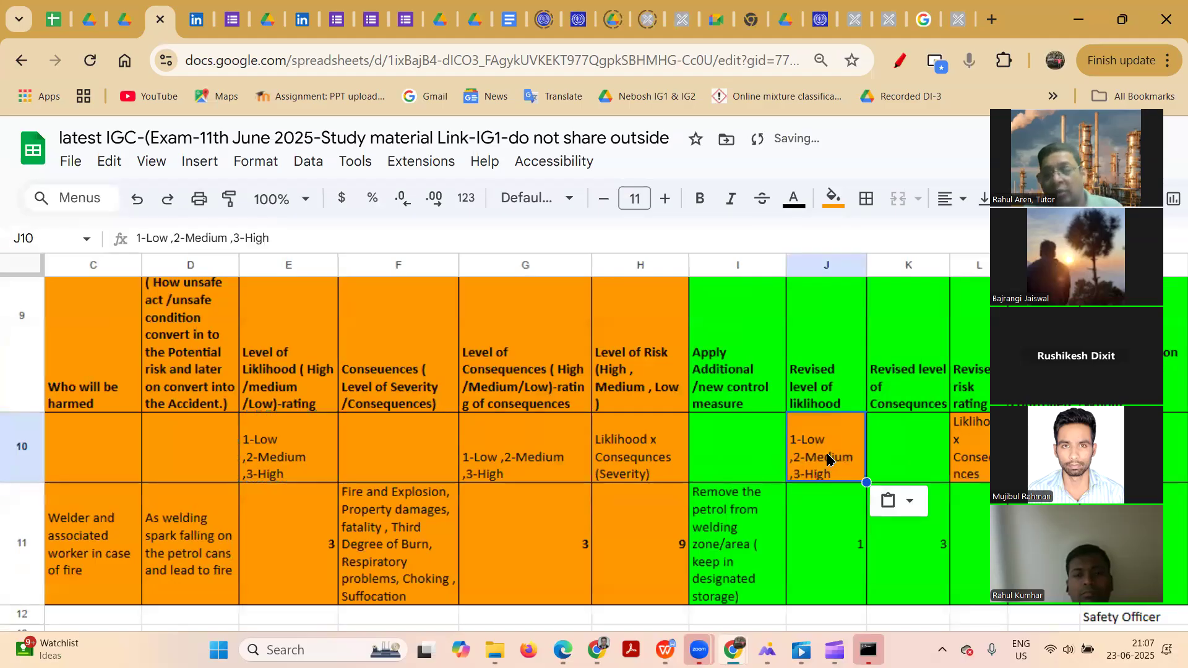
left_click(489, 454)
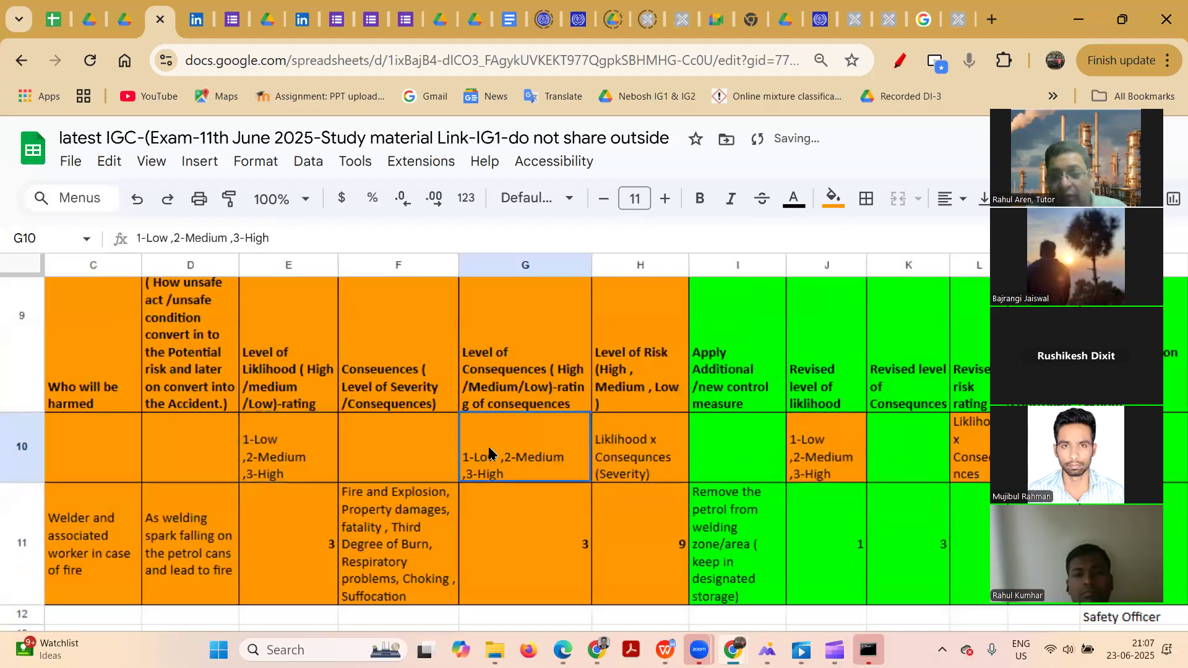
left_click(900, 446)
key("ctrl+v")
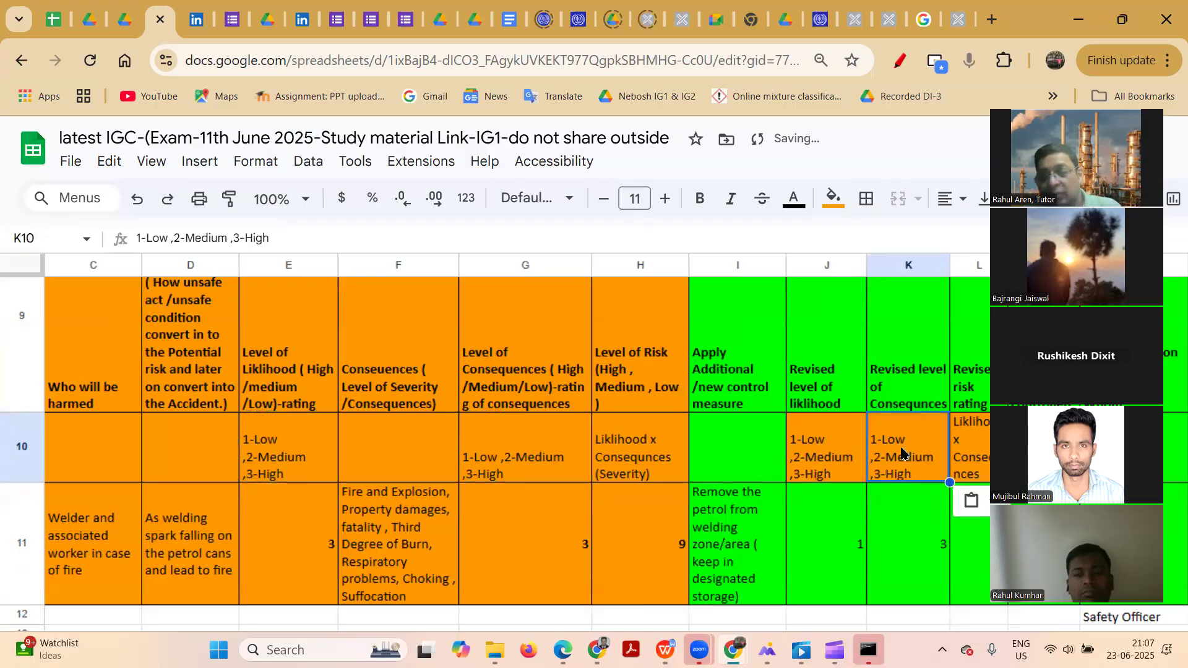
- Examine the welding example's revised likelihood, revised consequences, revised risk rating and risk controlled entries in J11 to M11
left_click(833, 372)
left_click(823, 516)
scroll(823, 515, "right", 5)
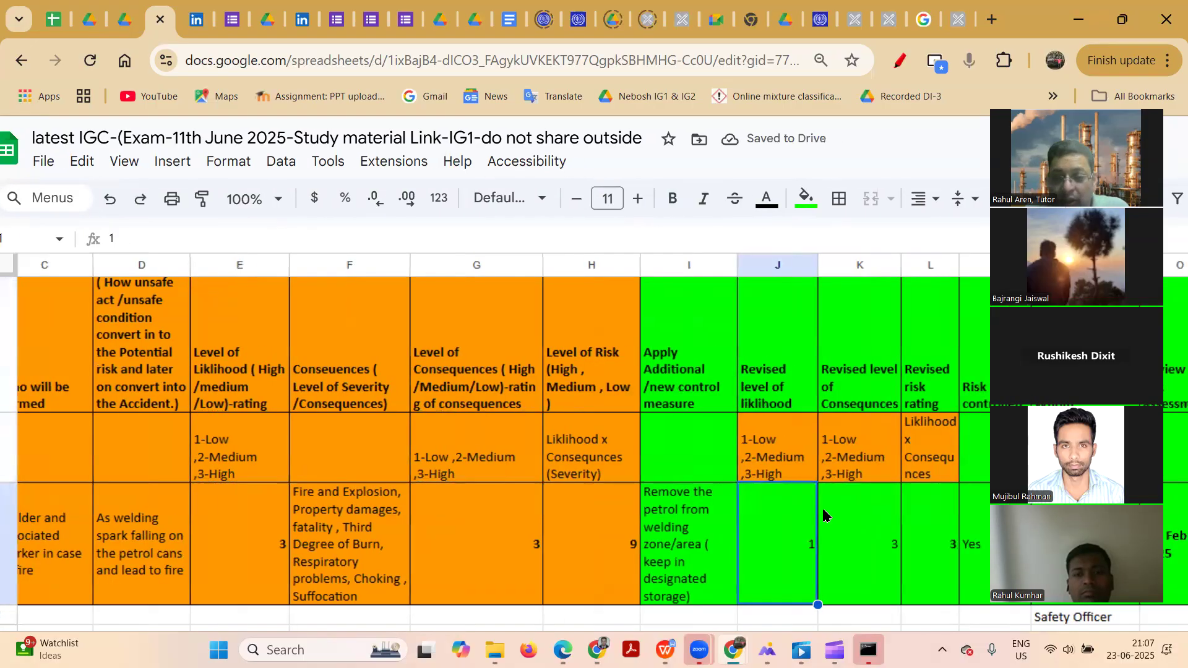
scroll(537, 521, "down", 2)
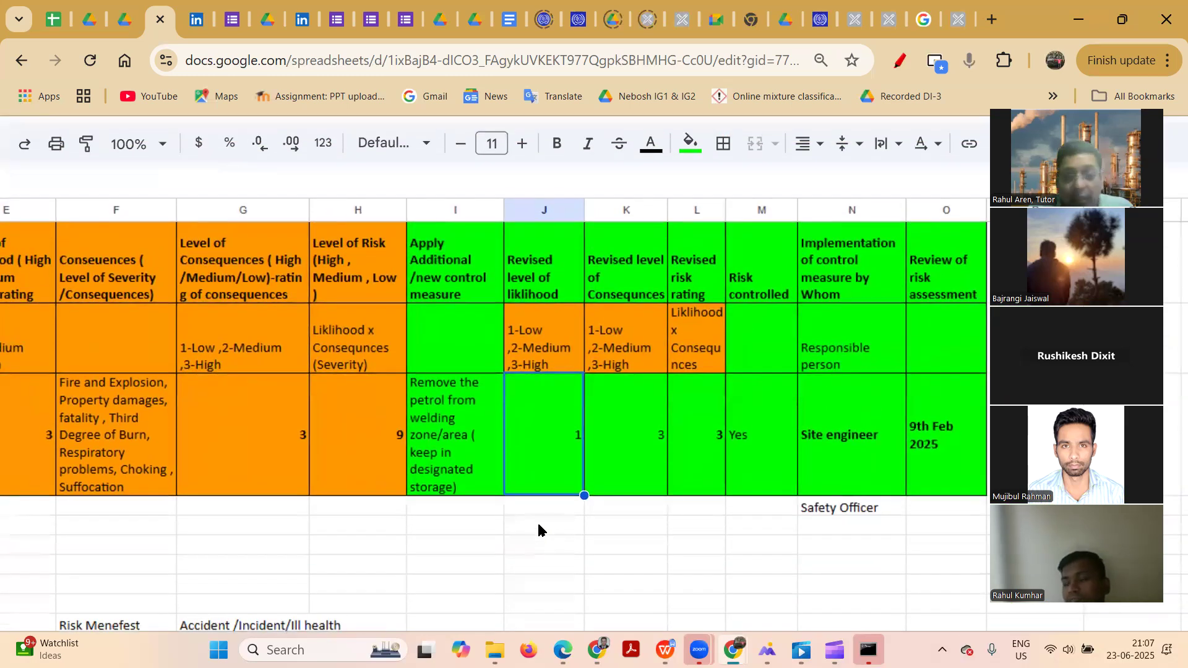
scroll(538, 529, "up", 1)
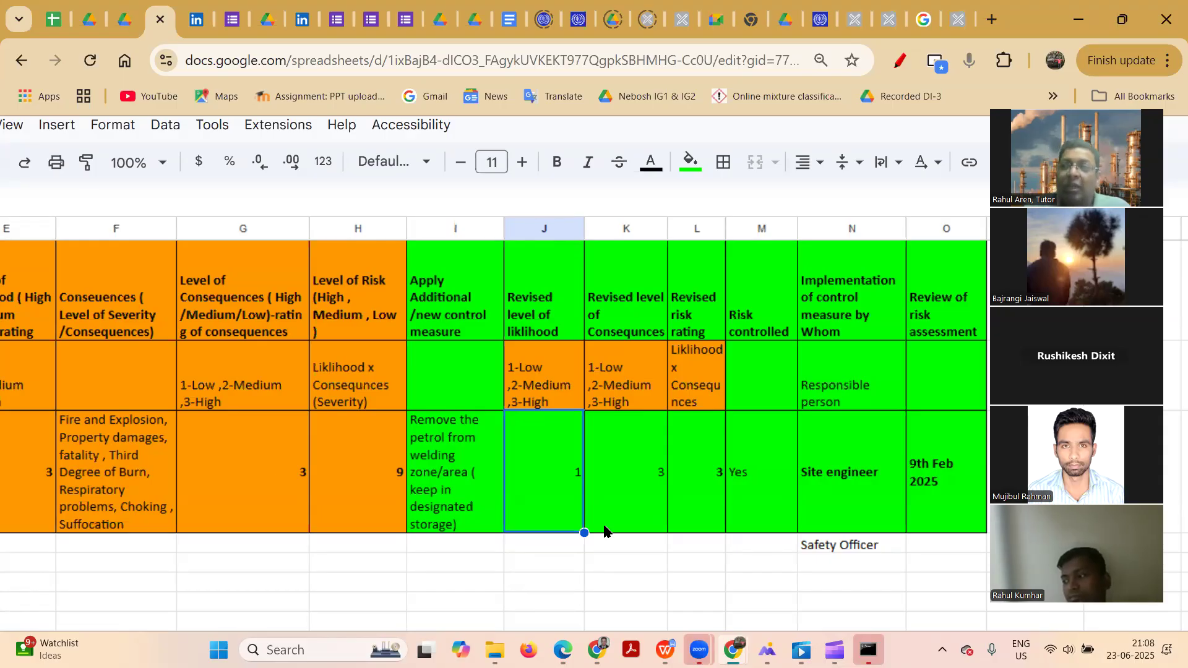
left_click(633, 491)
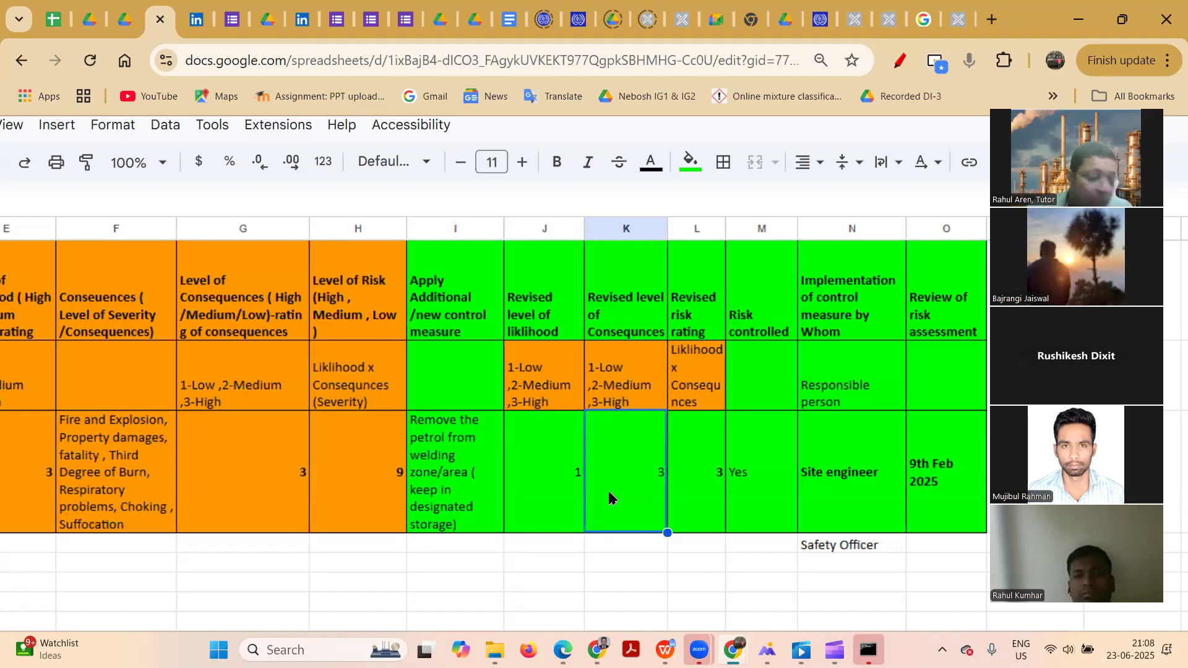
left_click(708, 490)
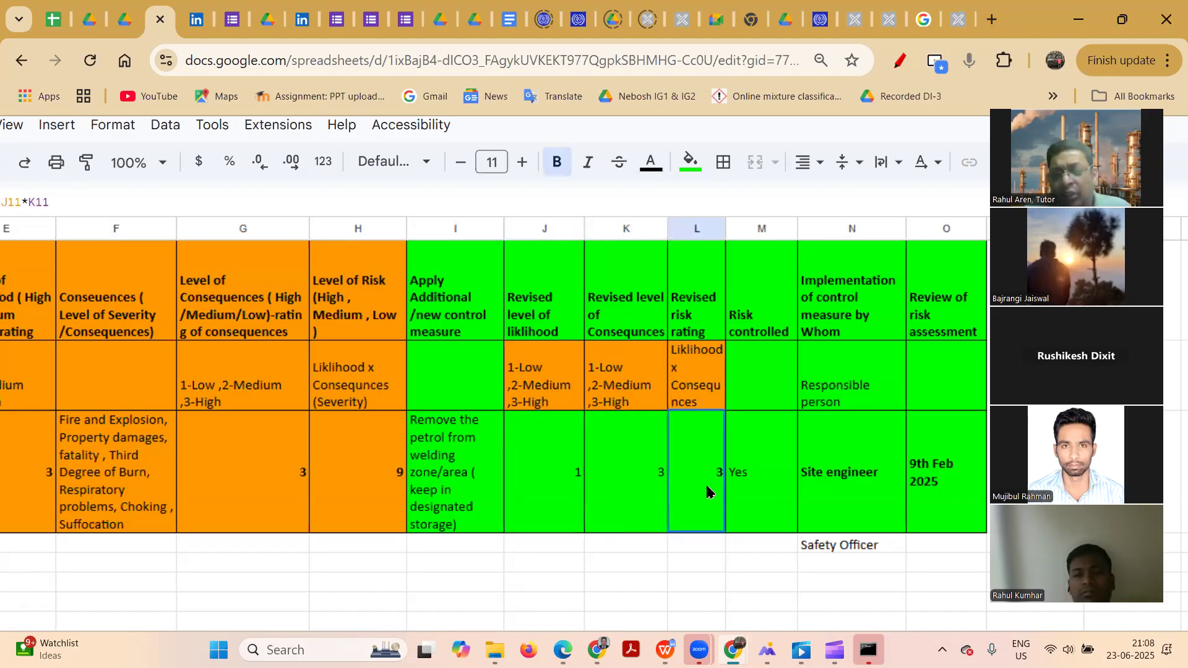
left_click(763, 461)
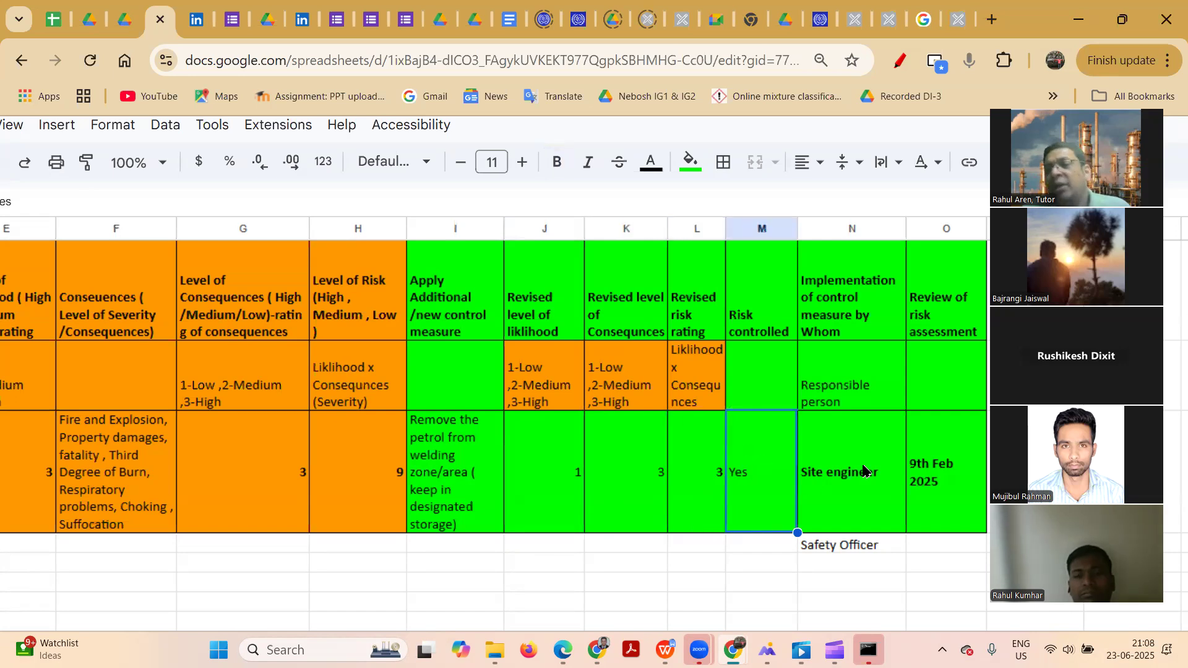
scroll(863, 463, "right", 3)
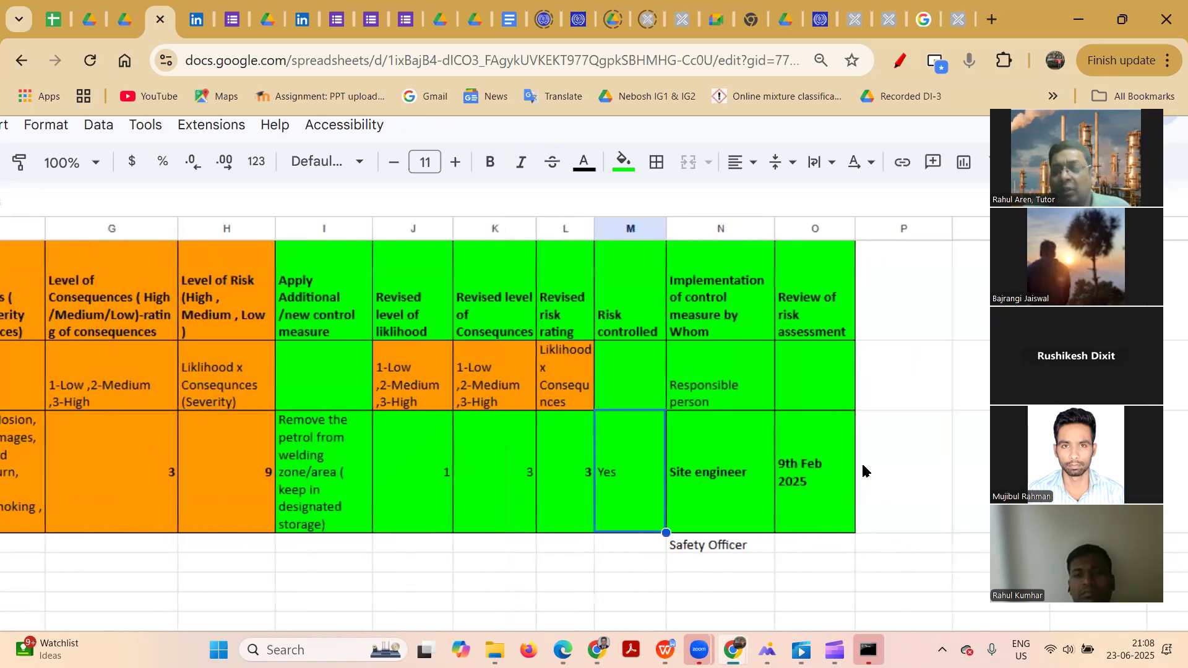
- Add "Plant Manager" on a new line after "Site engineer," in the welding example's implementation cell N11
left_click(689, 388)
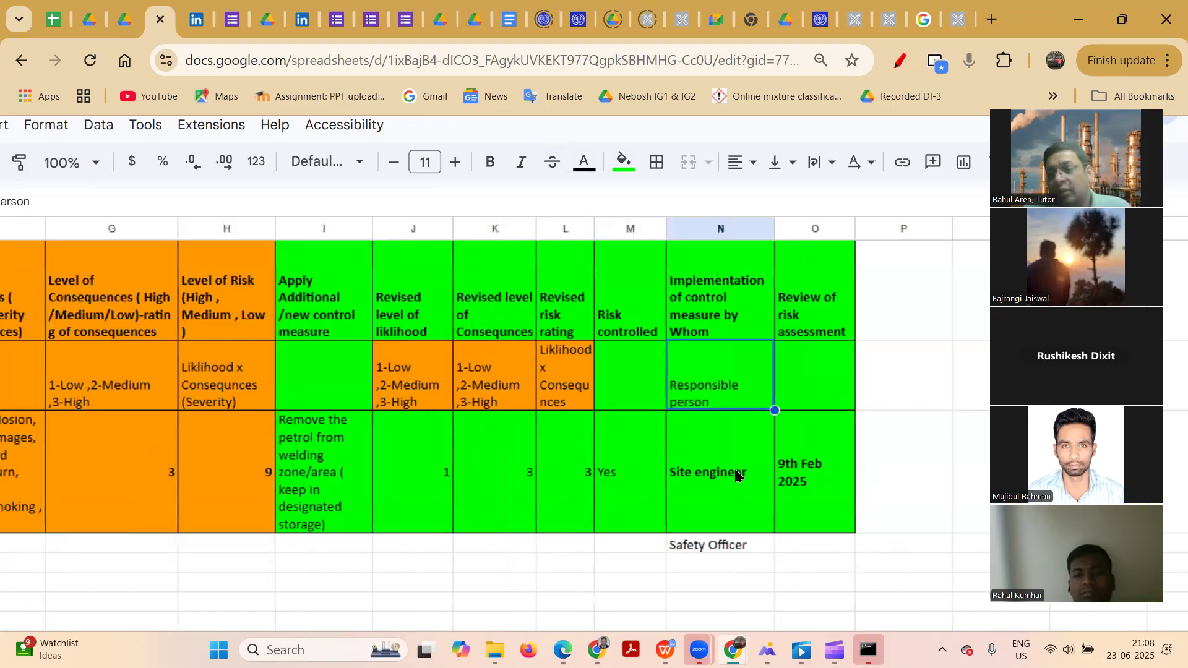
left_click(756, 475)
double_click(756, 475)
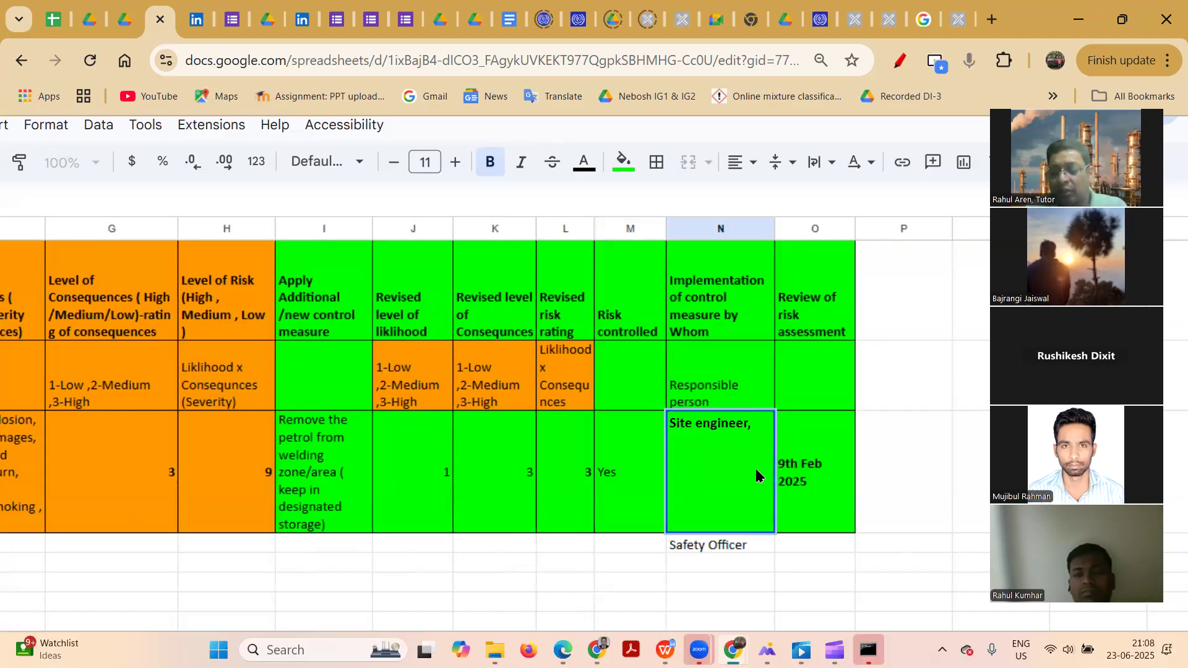
key("alt+Return")
type("Plant M")
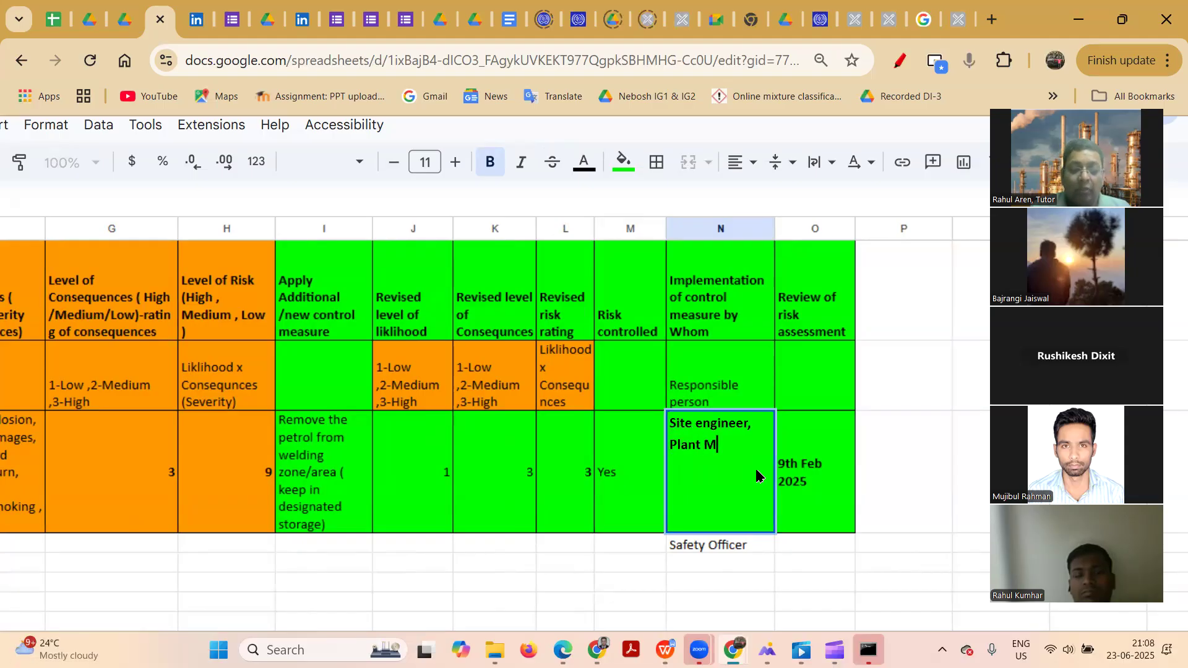
type("anager")
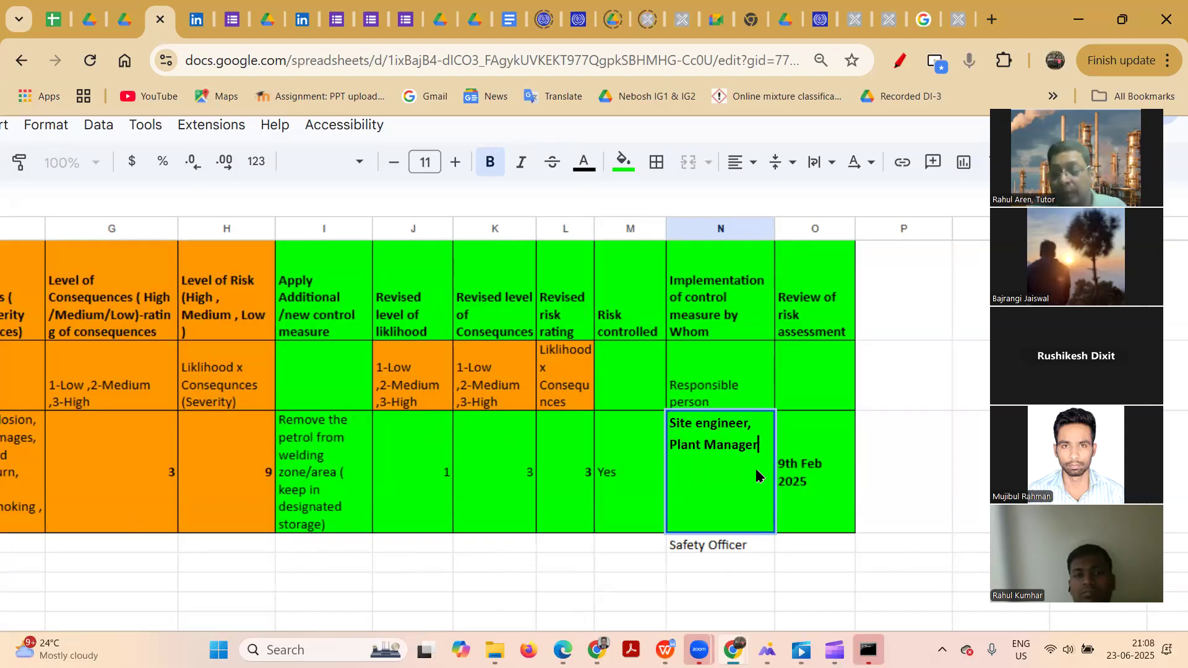
key("Return")
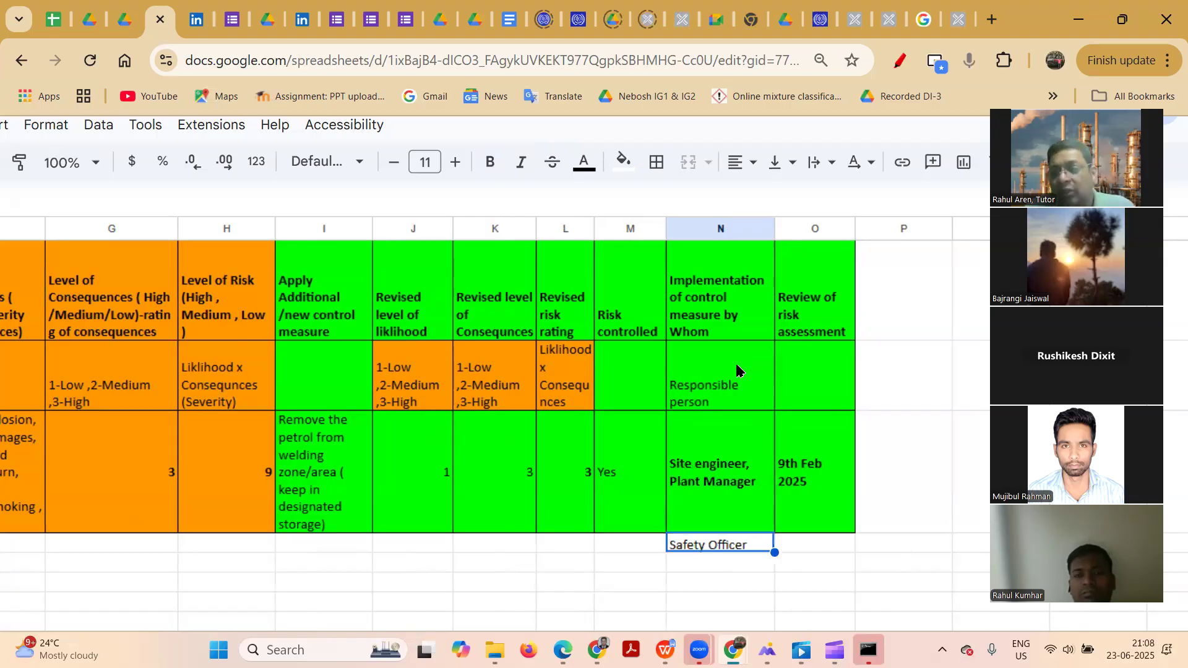
- Check the assessment date in C6 and change the welding example's review date in O11 to "23rd July 2025 ( 1 month )"
scroll(491, 429, "up", 5)
scroll(492, 430, "left", 4)
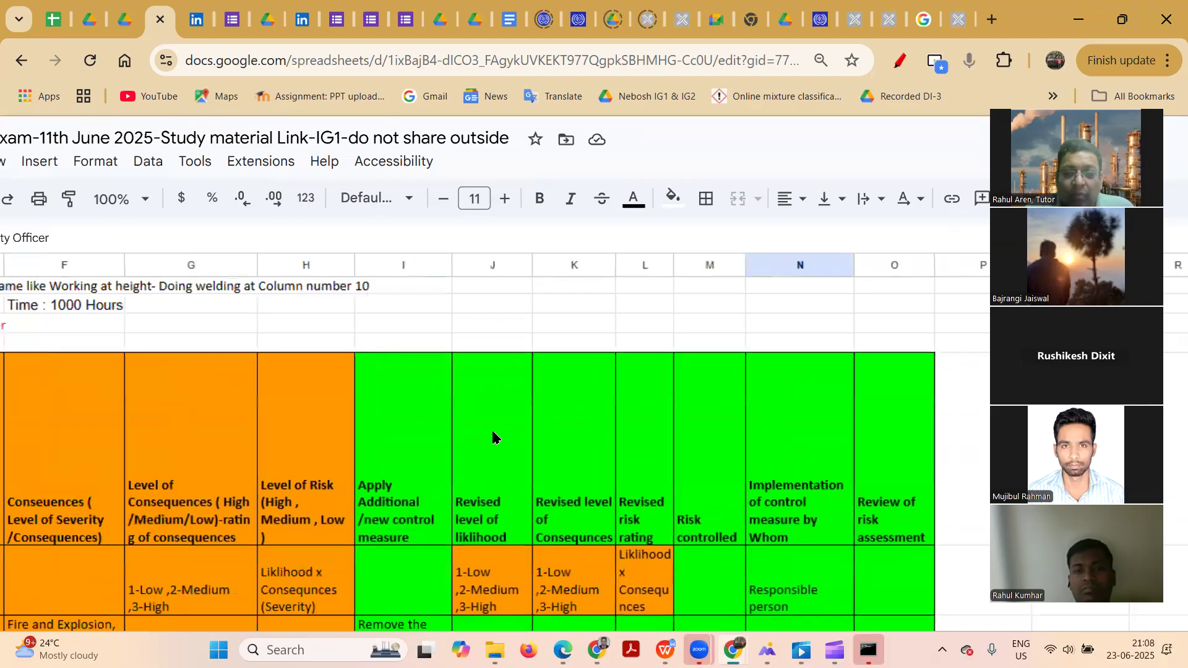
scroll(494, 433, "left", 1)
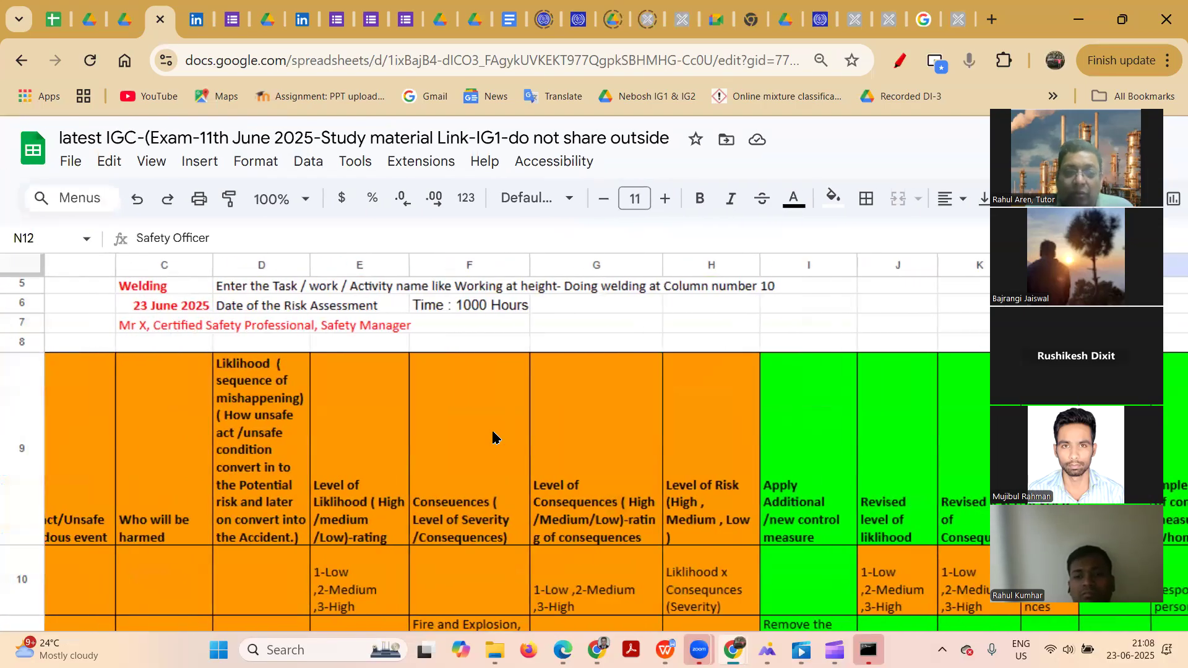
left_click(155, 311)
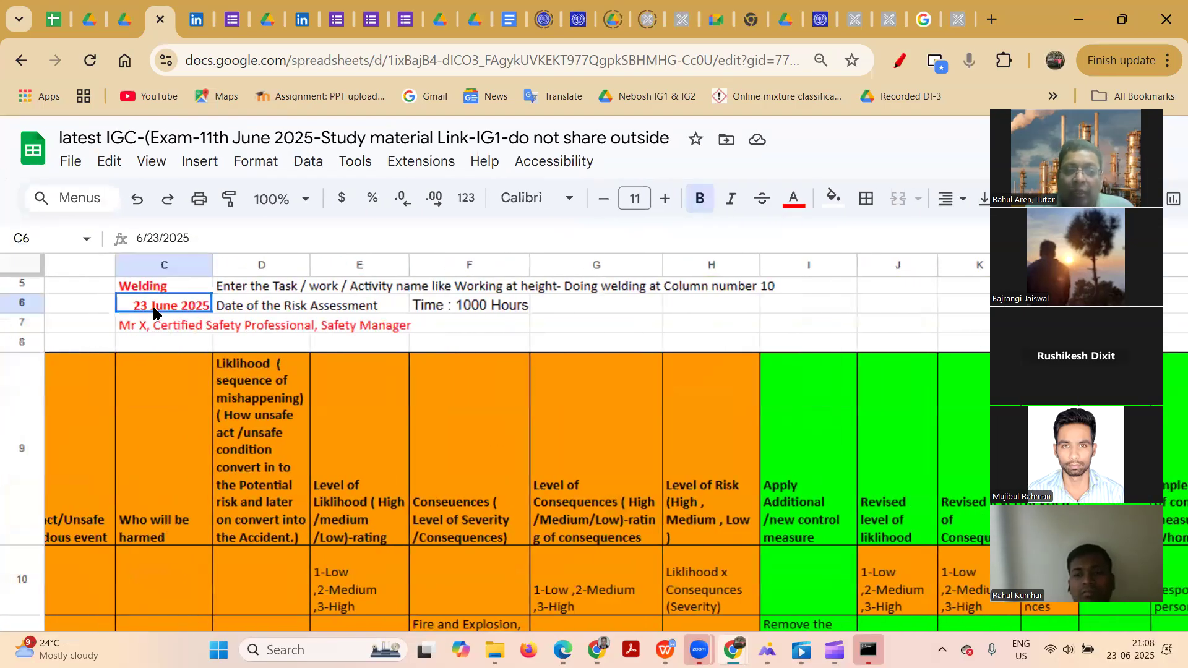
left_click(785, 329)
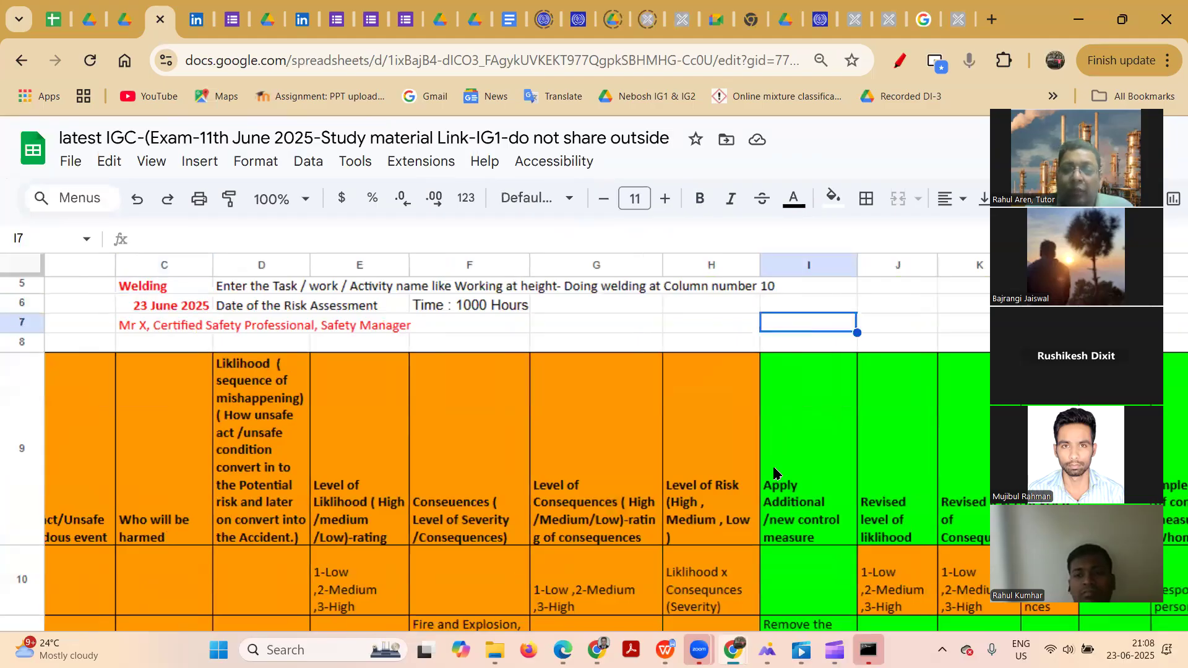
scroll(773, 466, "right", 5)
scroll(773, 466, "down", 6)
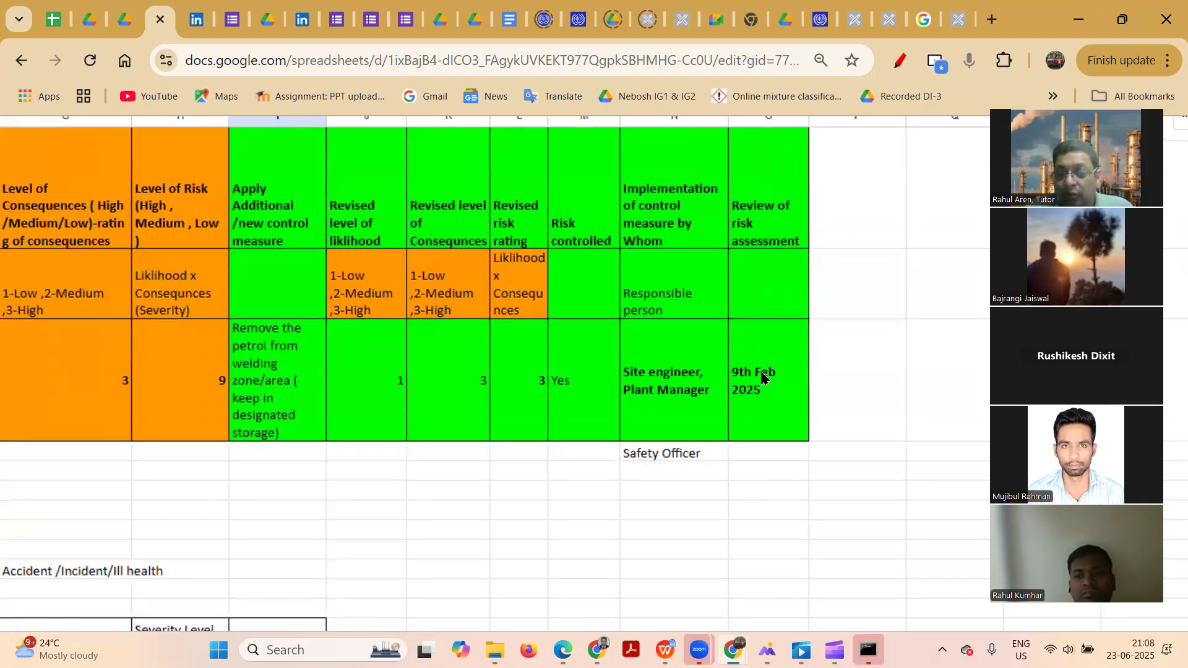
left_click(763, 374)
double_click(762, 373)
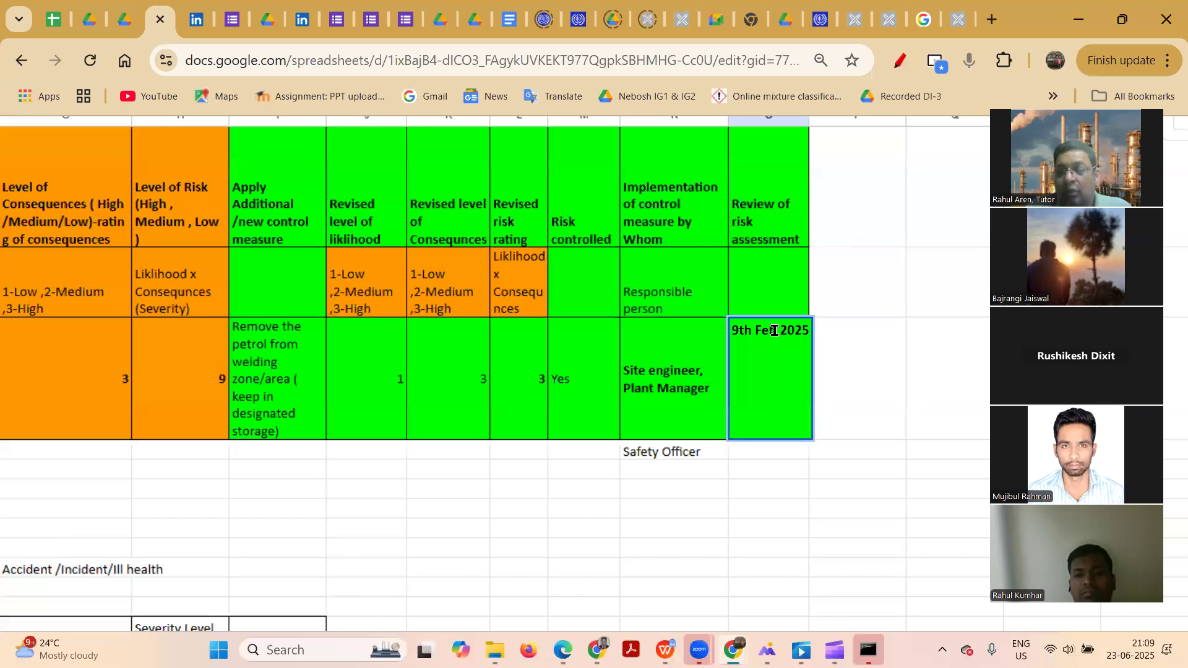
key("BackSpace")
key("BackSpace")
key("BackSpace")
key("BackSpace")
key("BackSpace")
key("BackSpace")
key("BackSpace")
type("23rd July")
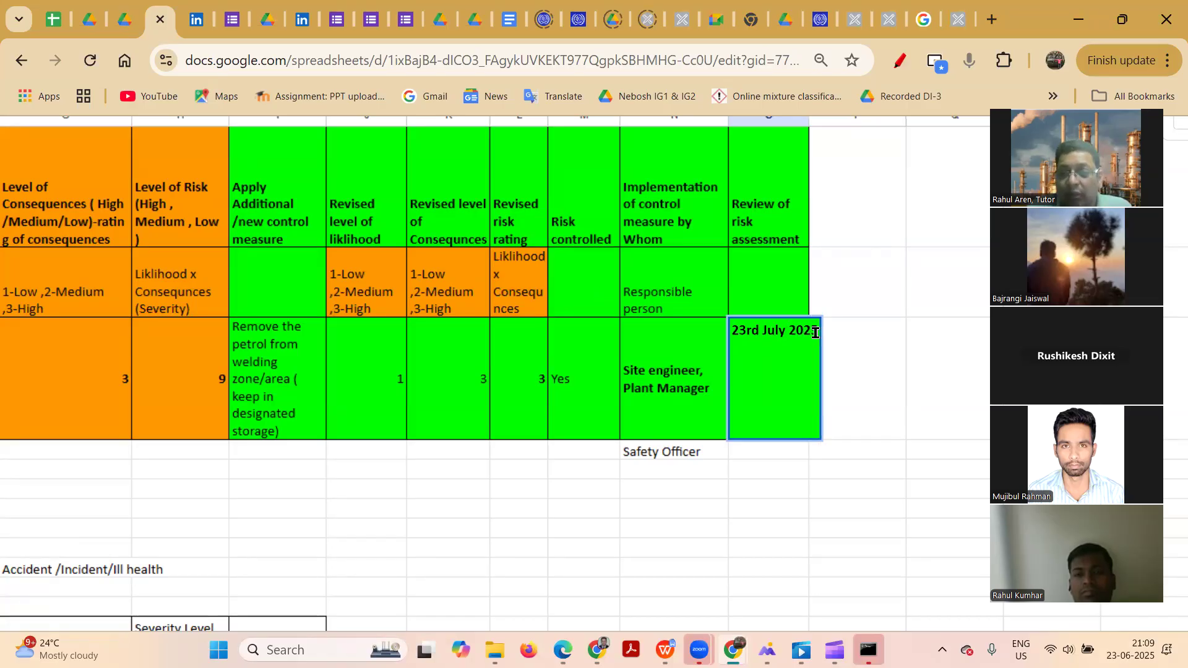
key("End")
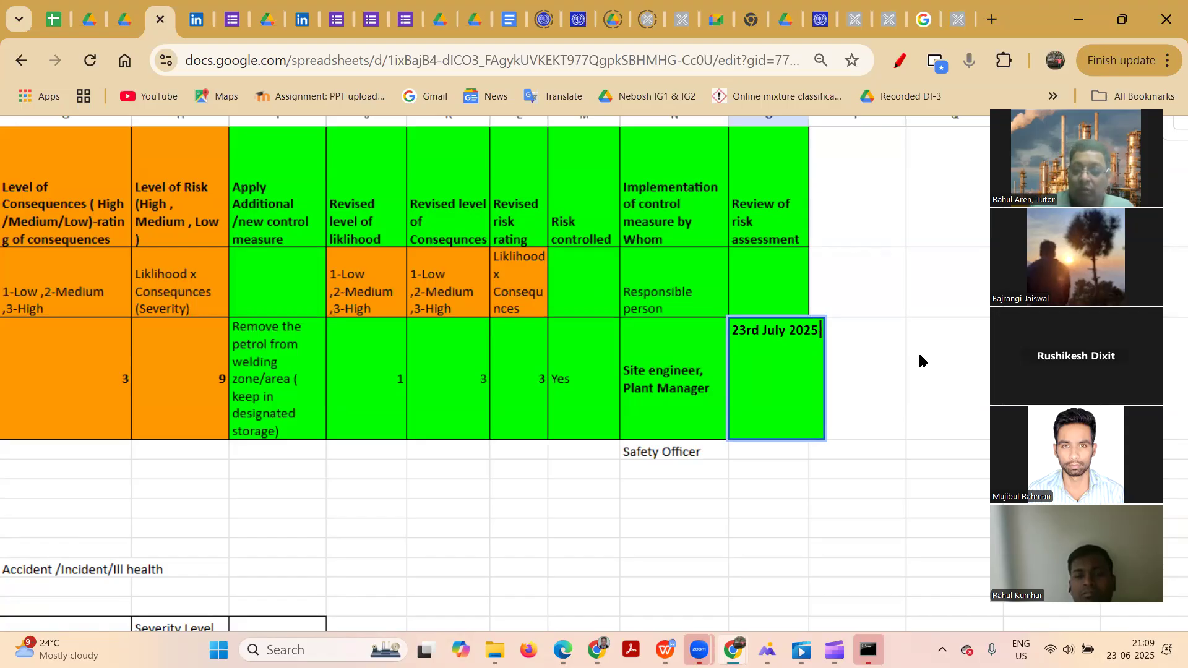
type("(")
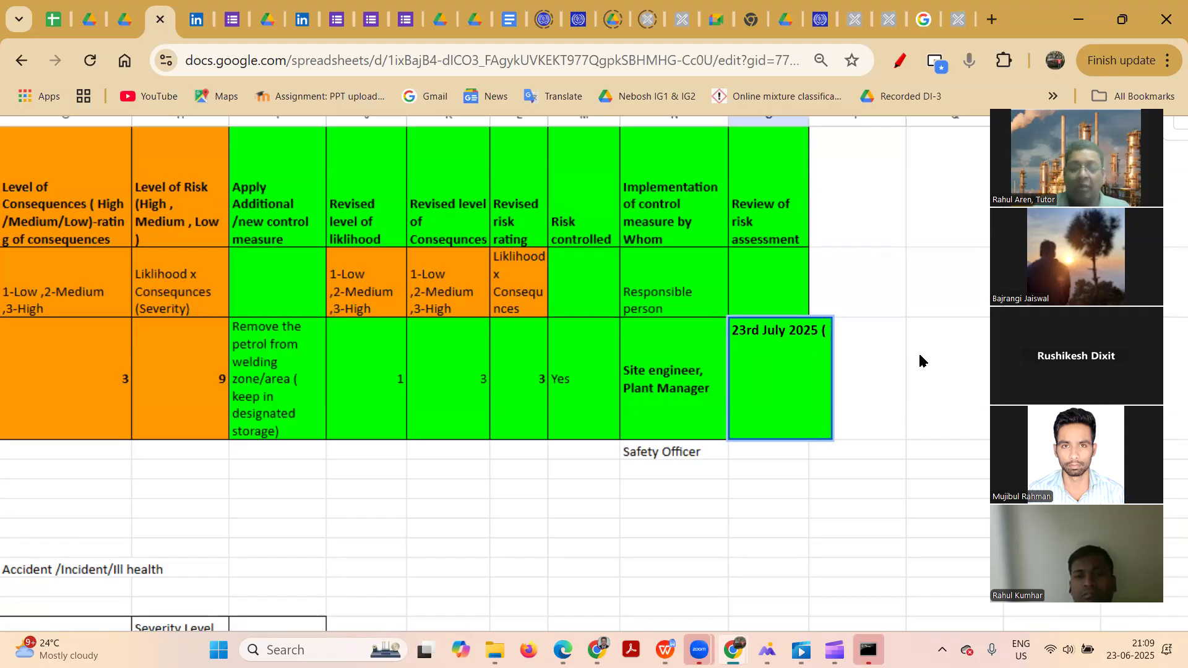
type(" 1 month )")
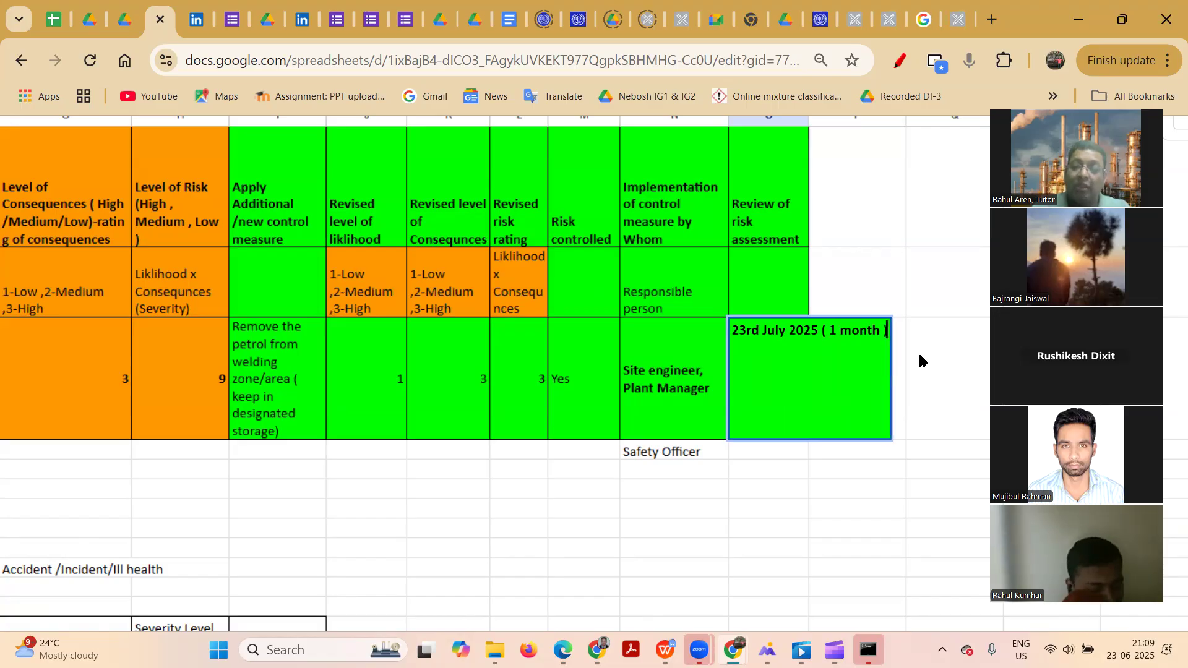
key("Return")
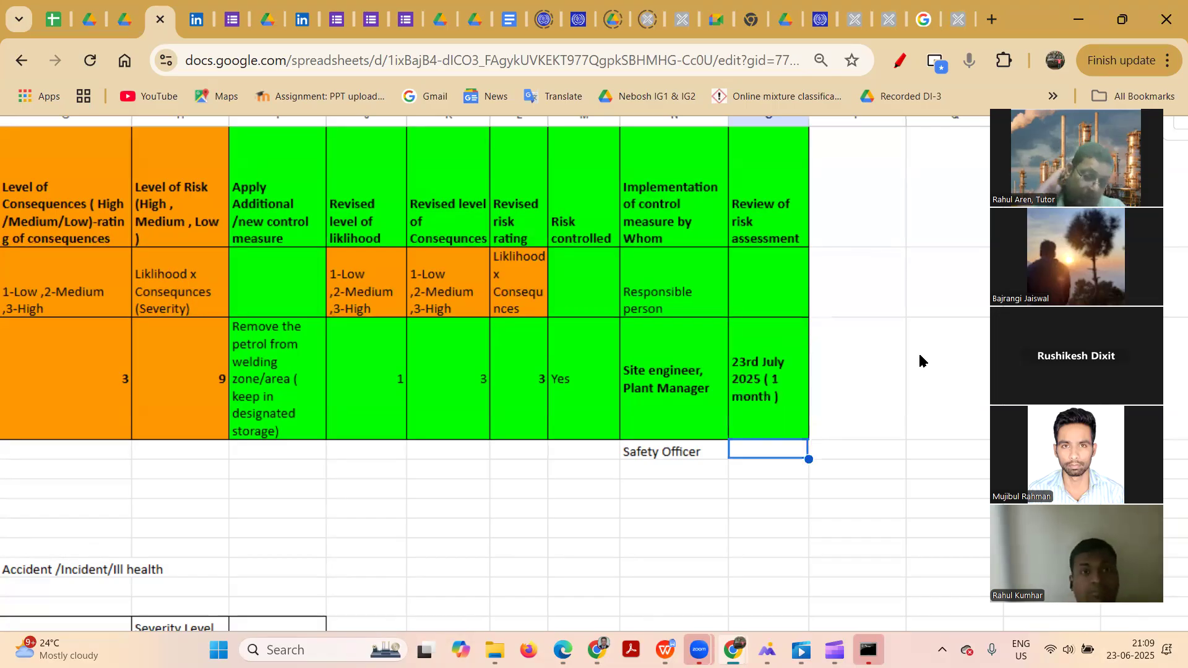
- Move "( 1 month )" onto its own line below the review date in O11
double_click(764, 370)
left_click(818, 329)
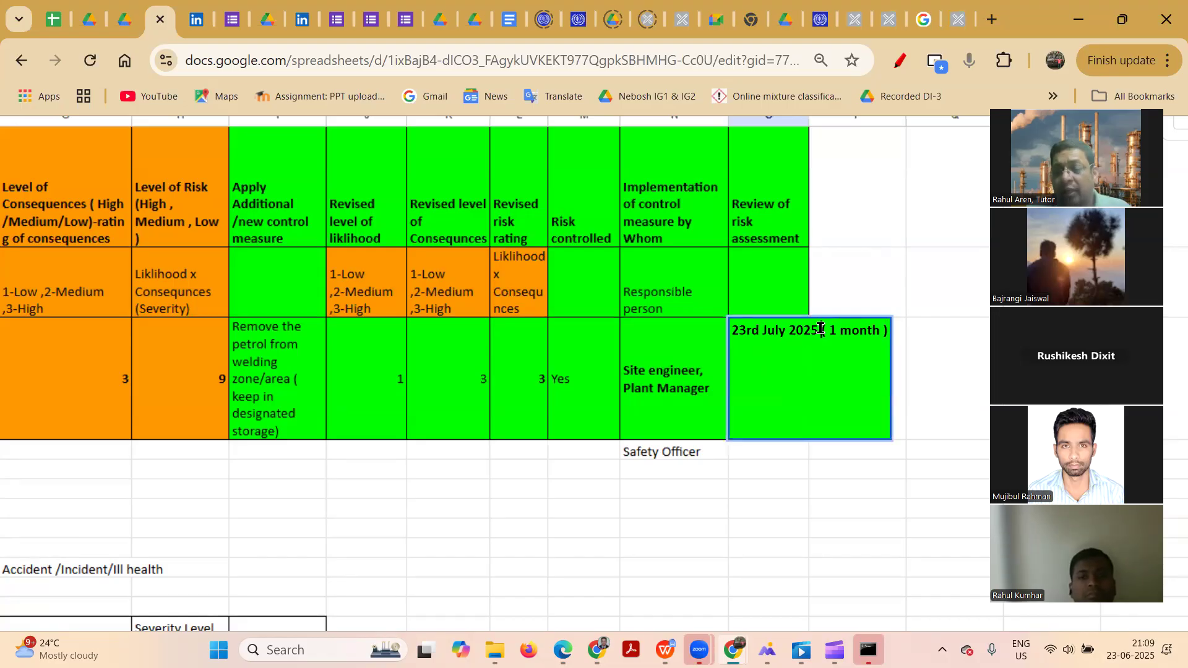
key("alt+Return")
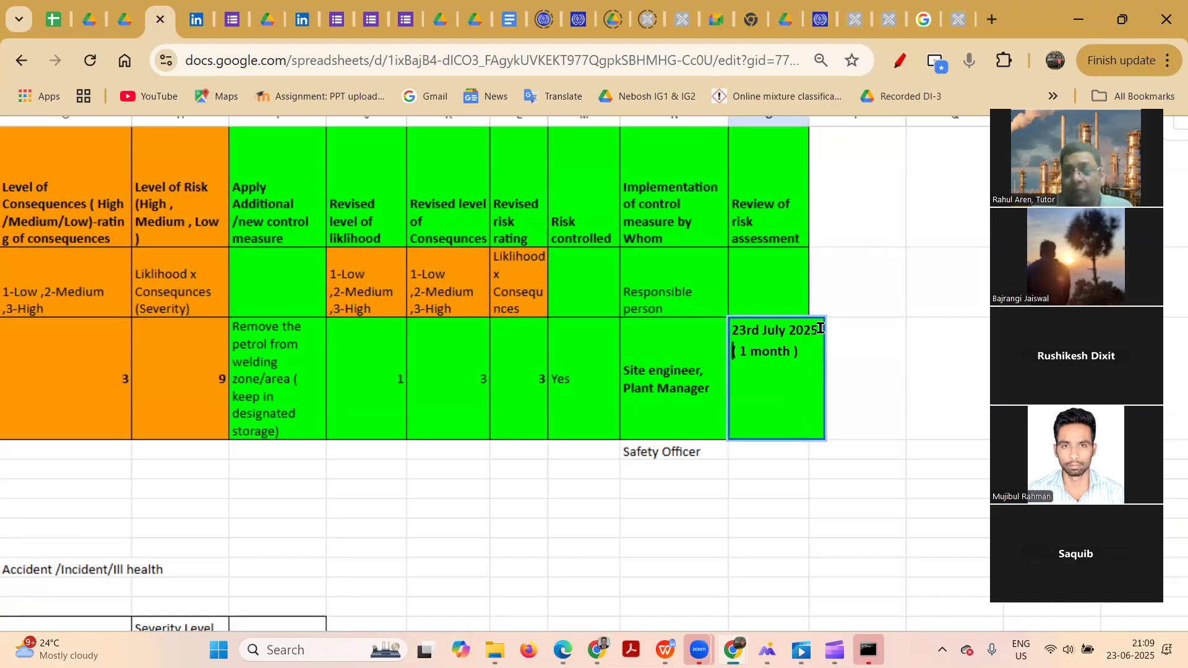
key("Return")
left_click(764, 379)
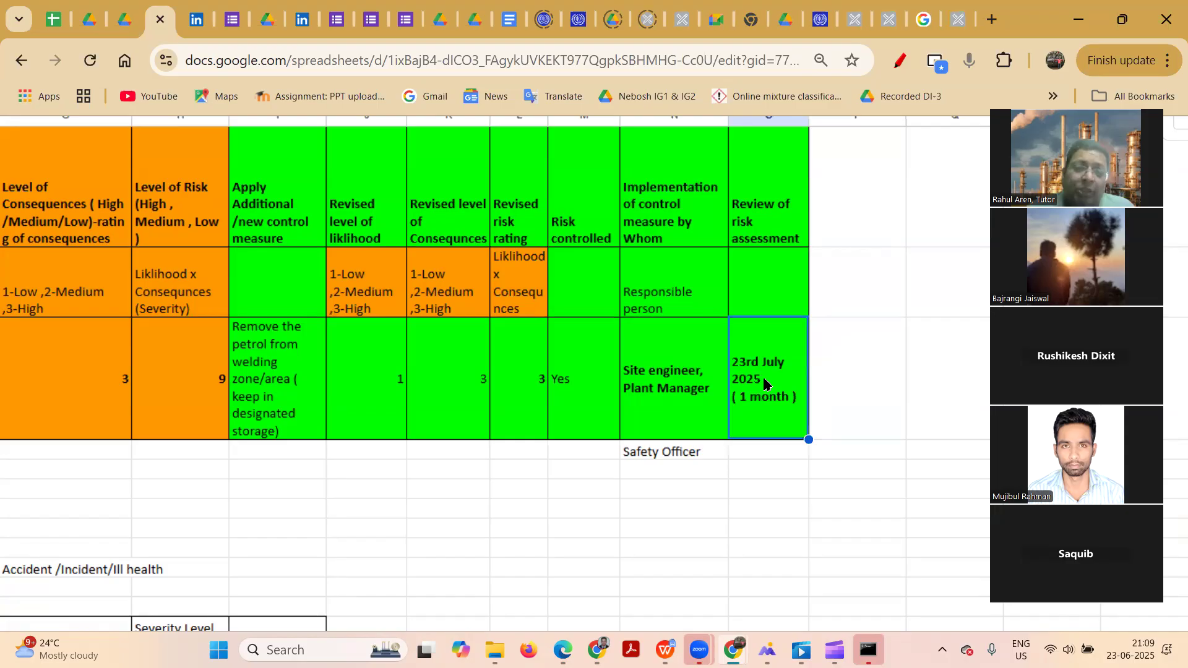
- Enter "Time frame of Implementing COntrol Measures" in O10 under the Review of risk assessment heading and widen column O
left_click(765, 292)
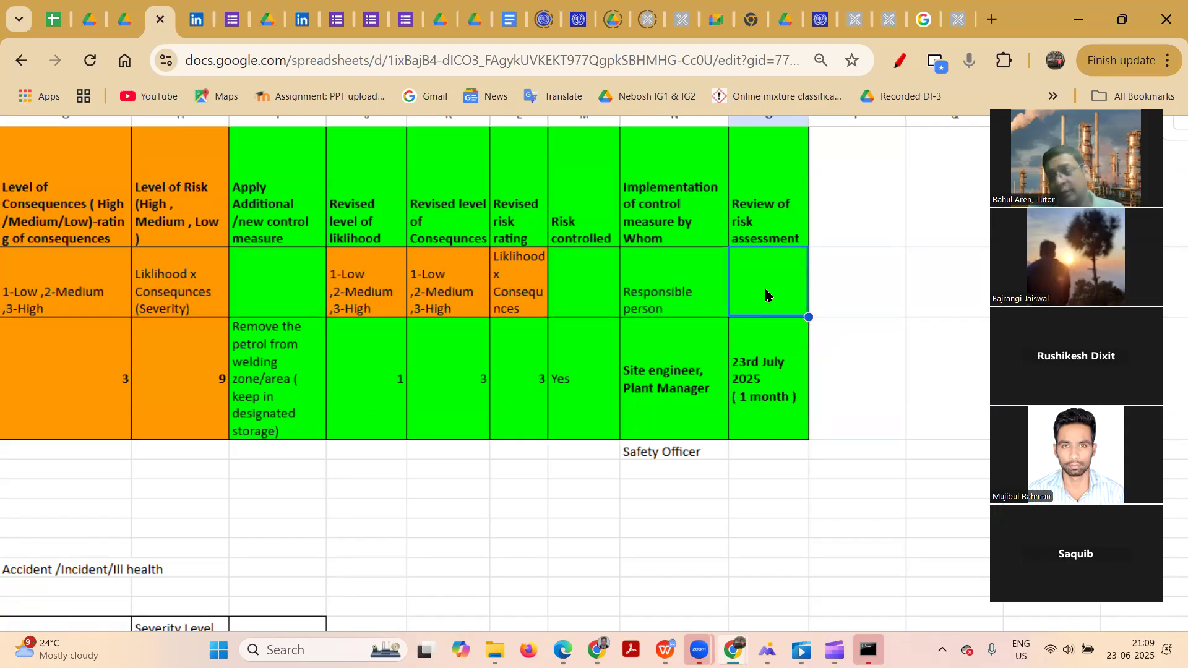
type("Time frame of")
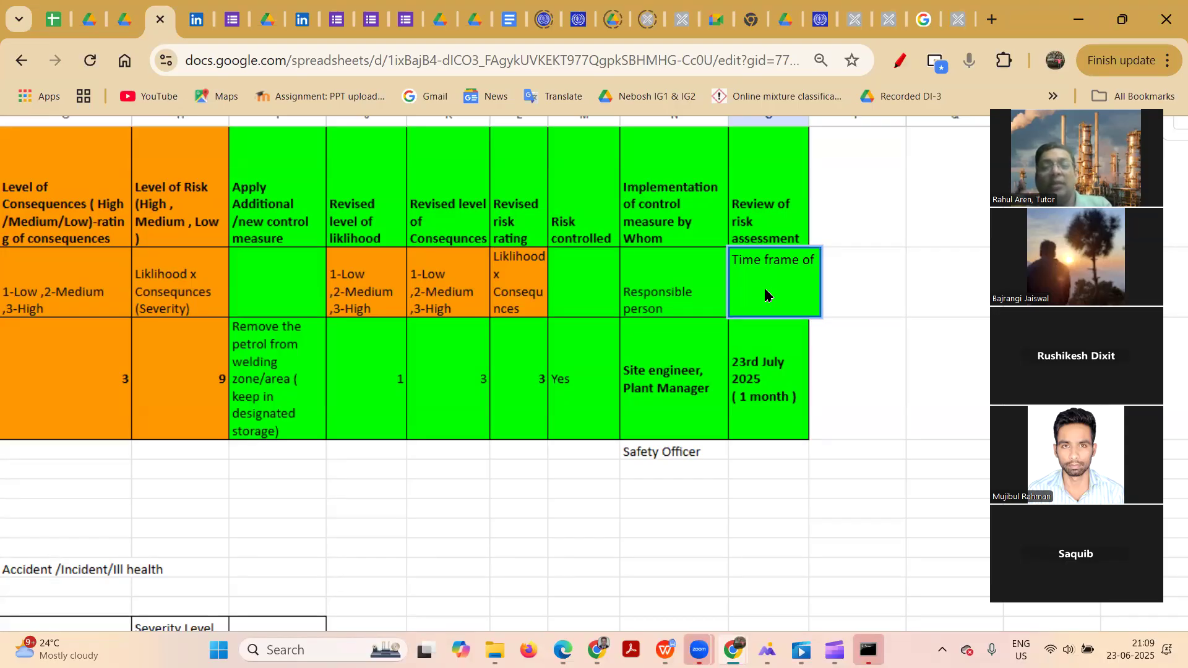
type("Im")
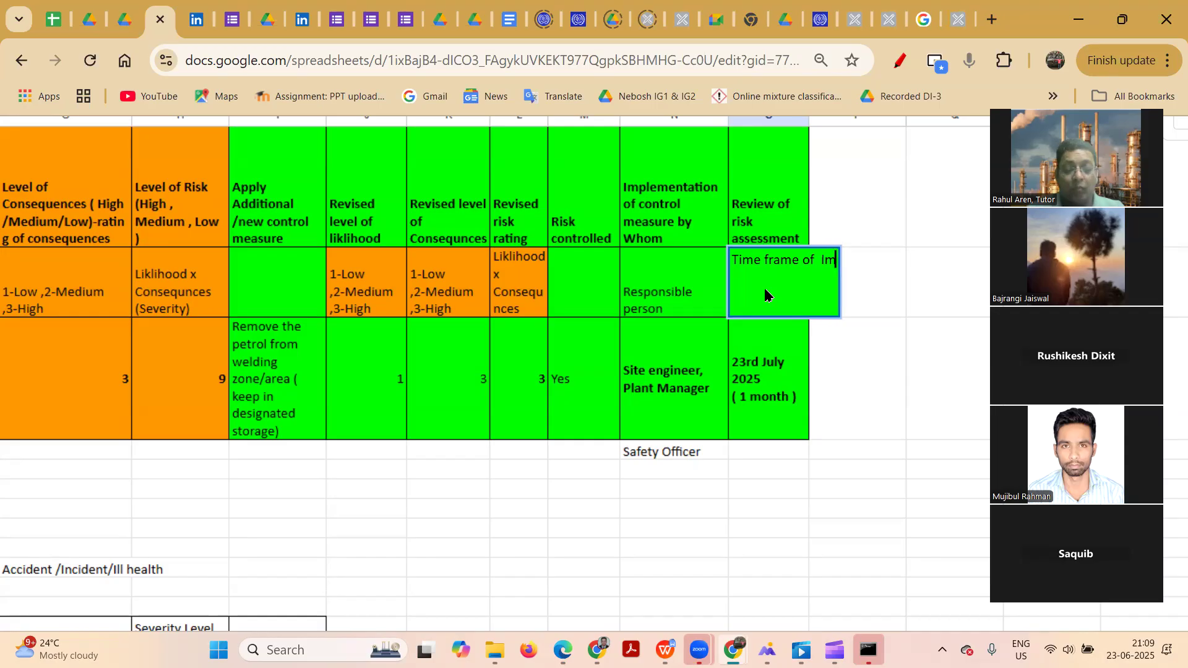
type("plementing")
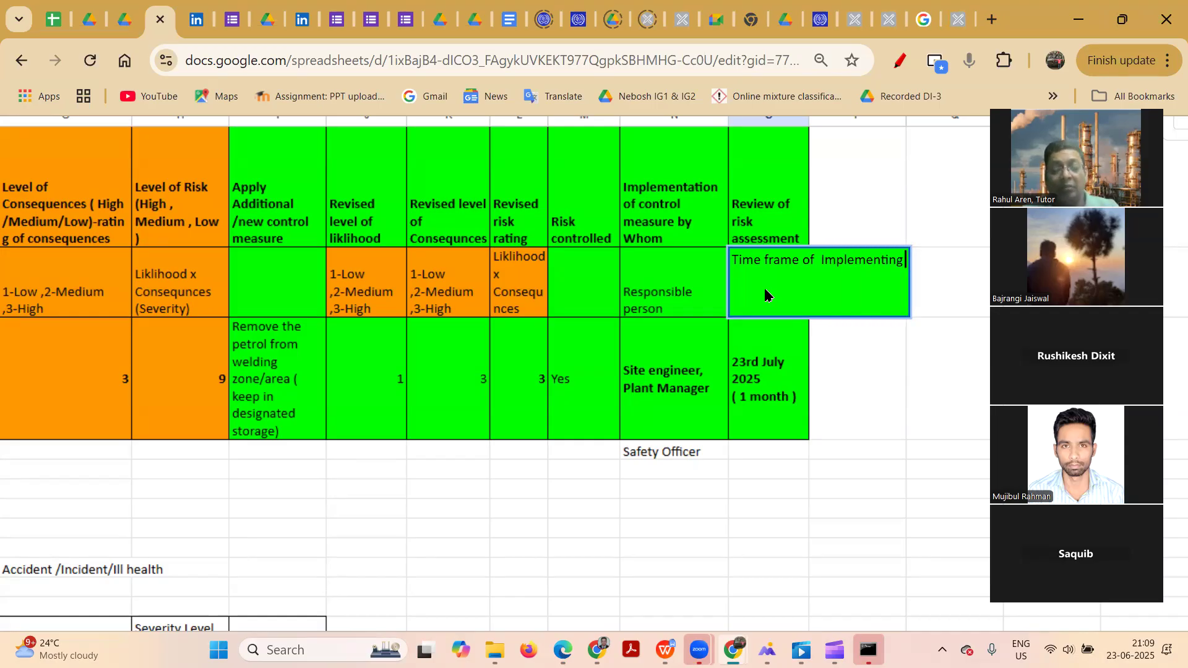
type(" COntrol Measu")
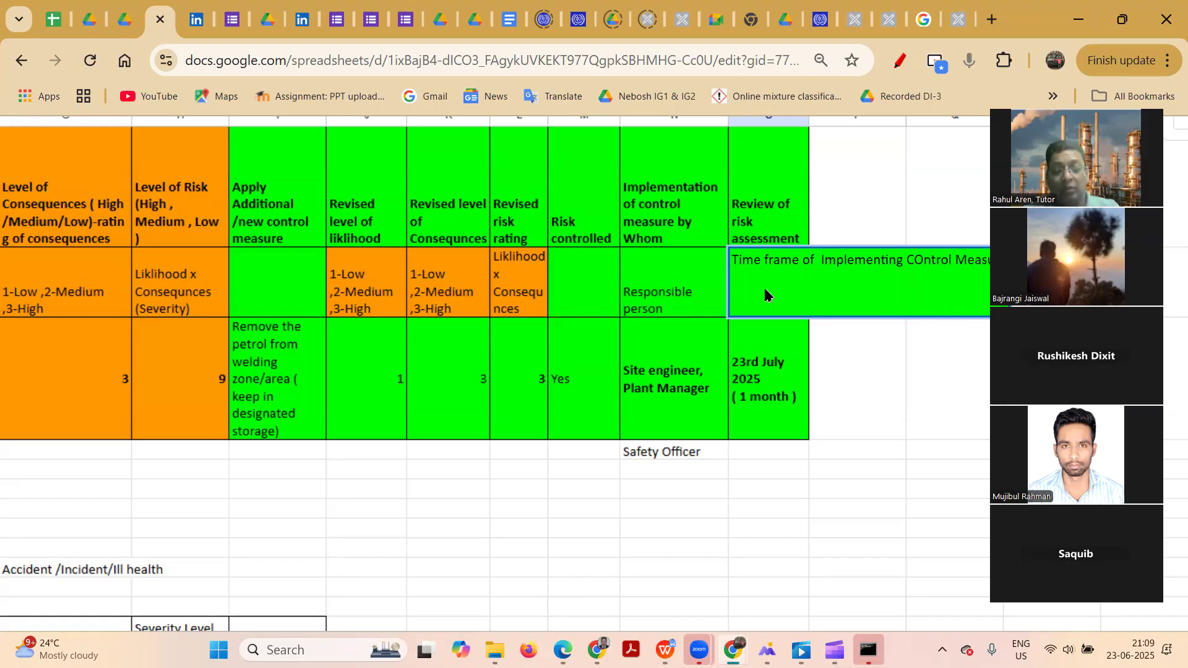
key("Return")
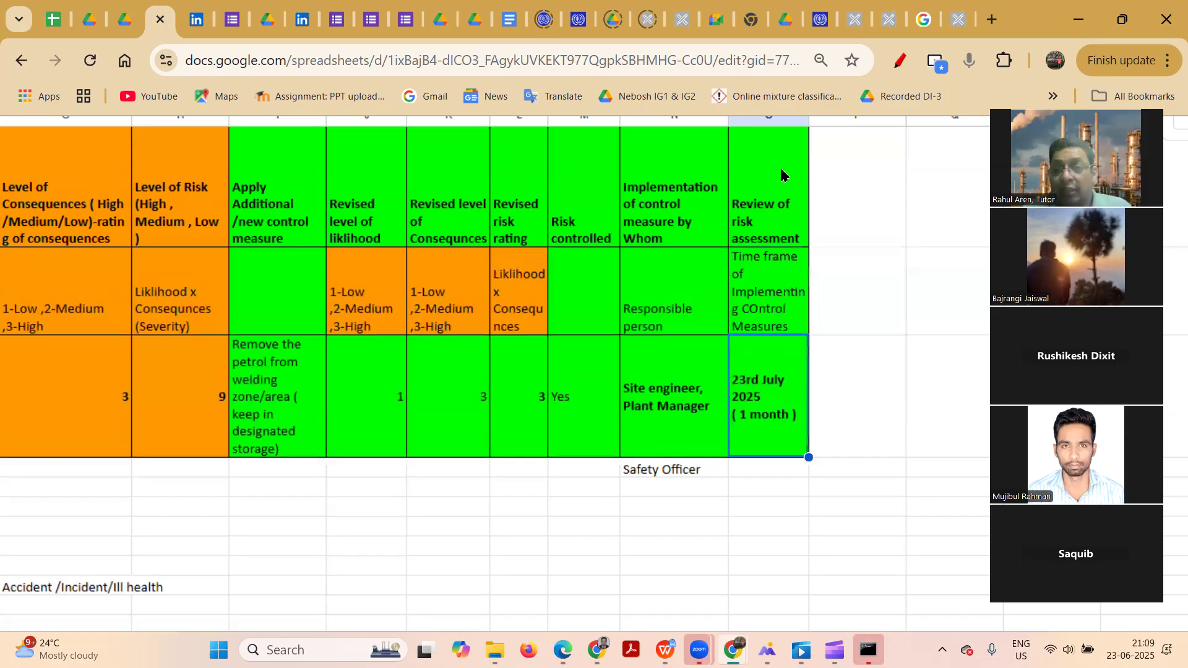
scroll(770, 192, "up", 4)
left_click_drag(809, 244, 834, 244)
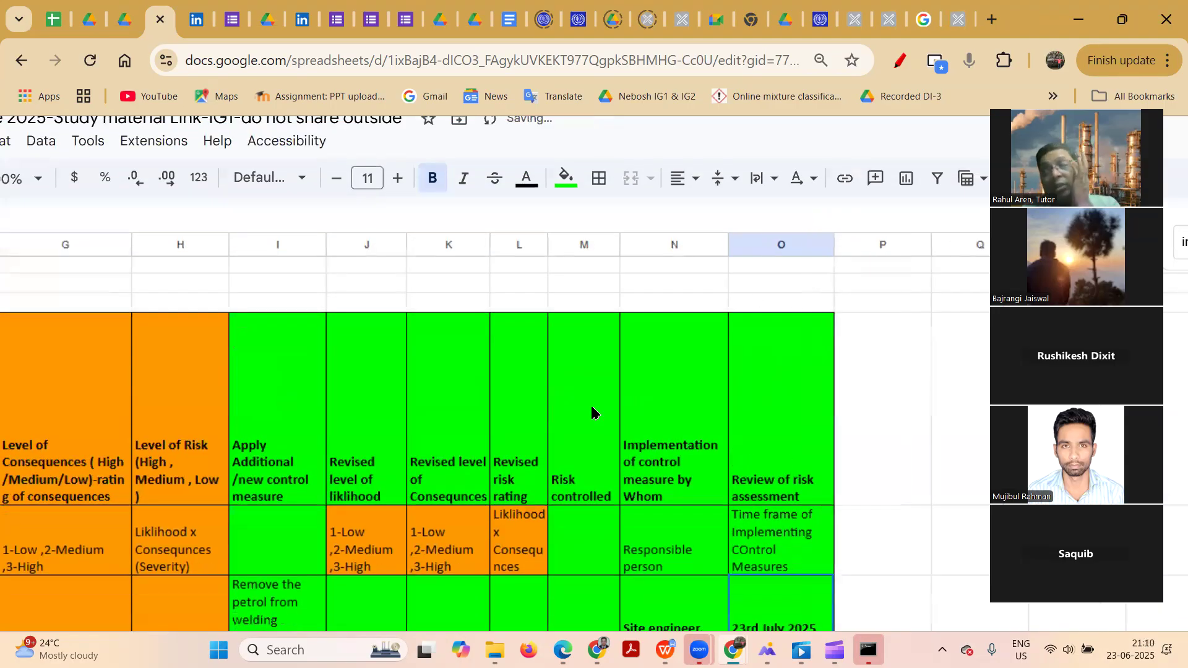
- Fill the guidance cells I10 to M10 with the same green as the surrounding control-measure columns
scroll(444, 410, "down", 3, "ctrl")
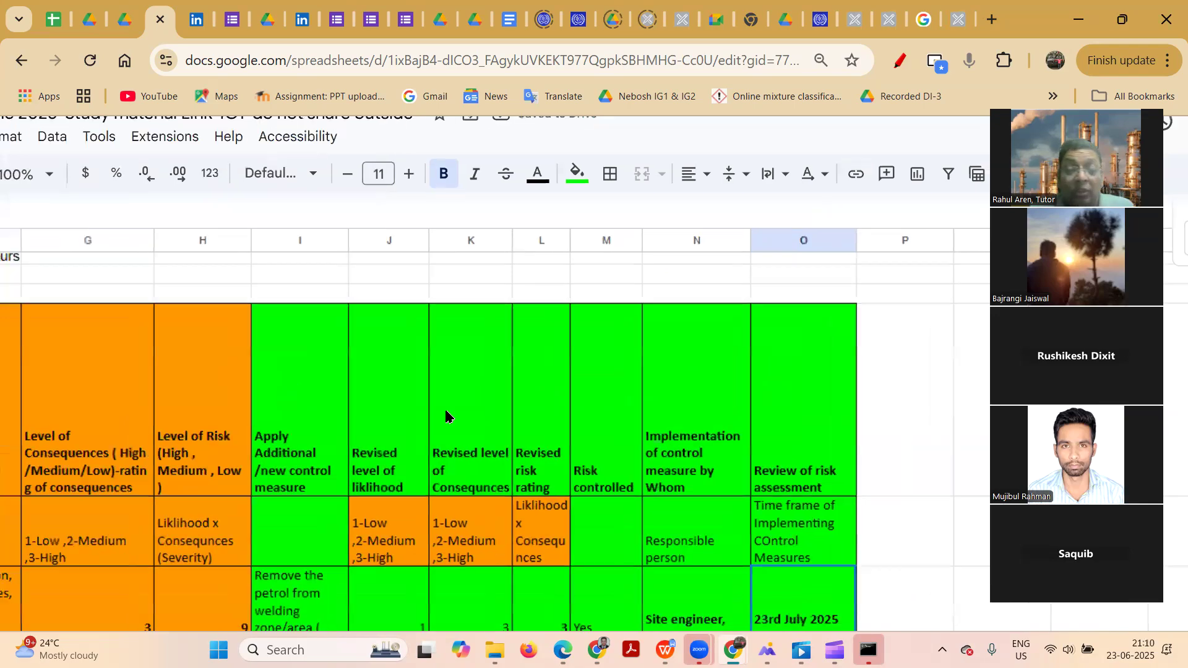
scroll(445, 414, "down", 1, "ctrl")
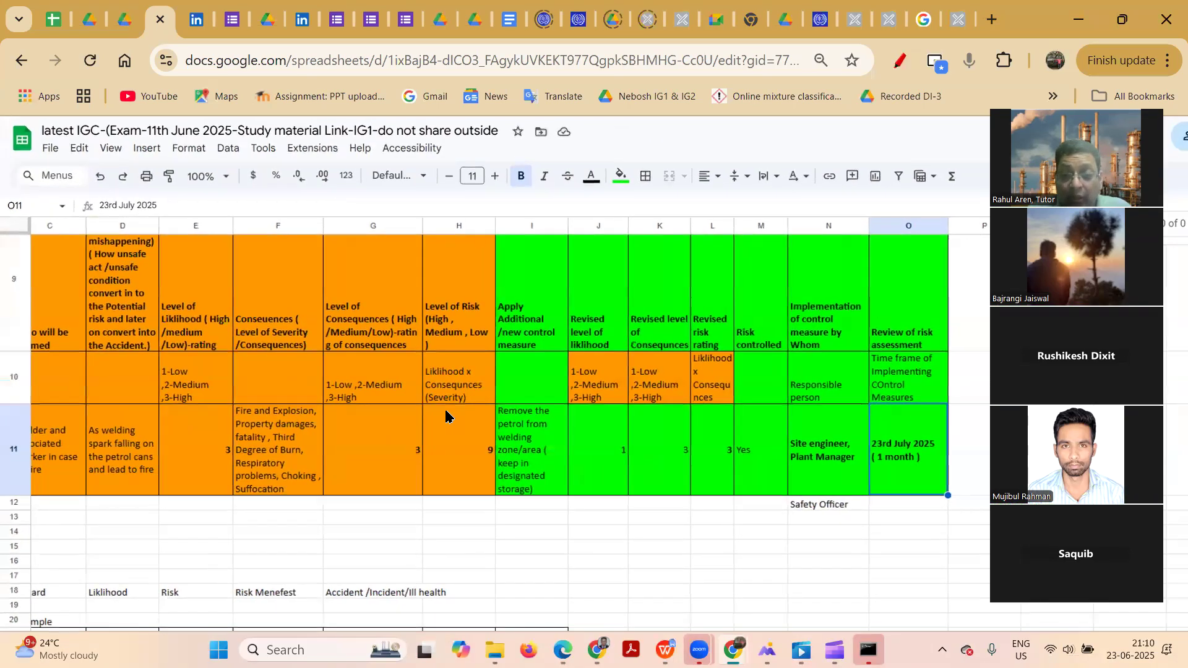
left_click_drag(540, 373, 768, 378)
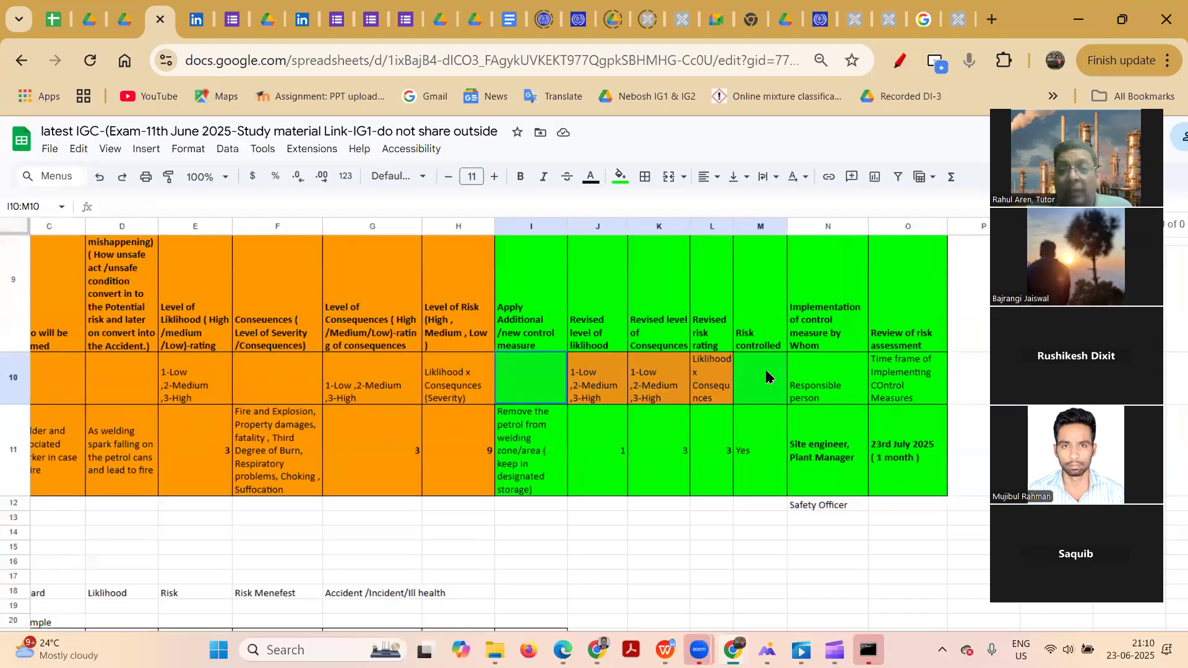
left_click(619, 177)
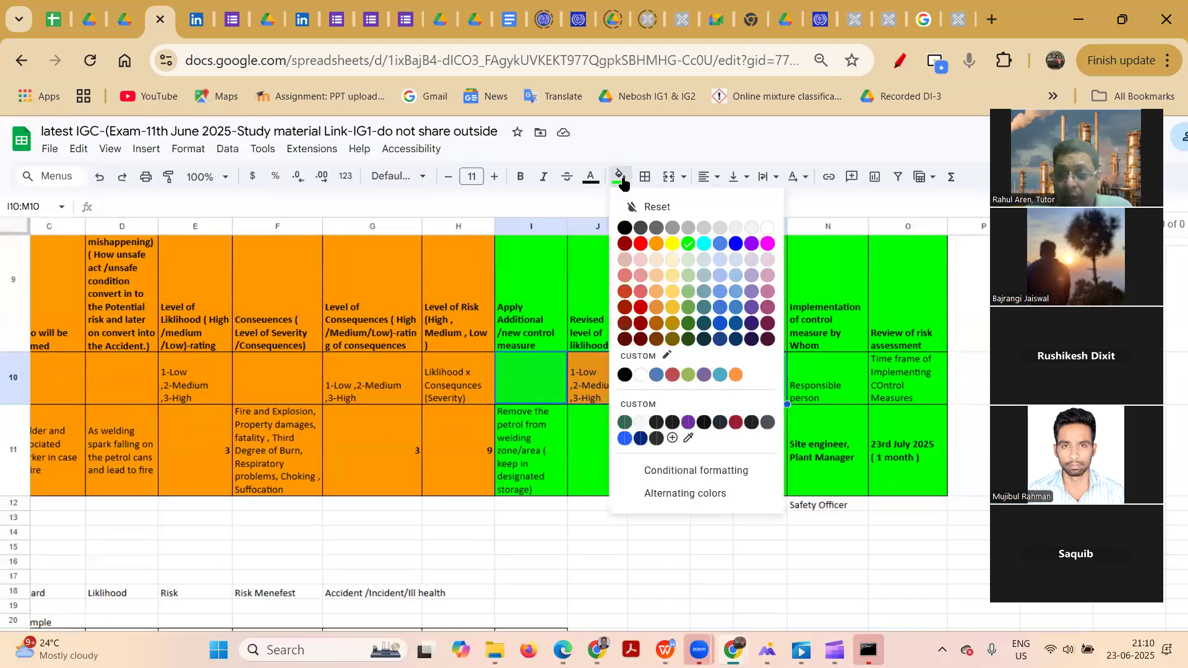
left_click(688, 244)
left_click(747, 384)
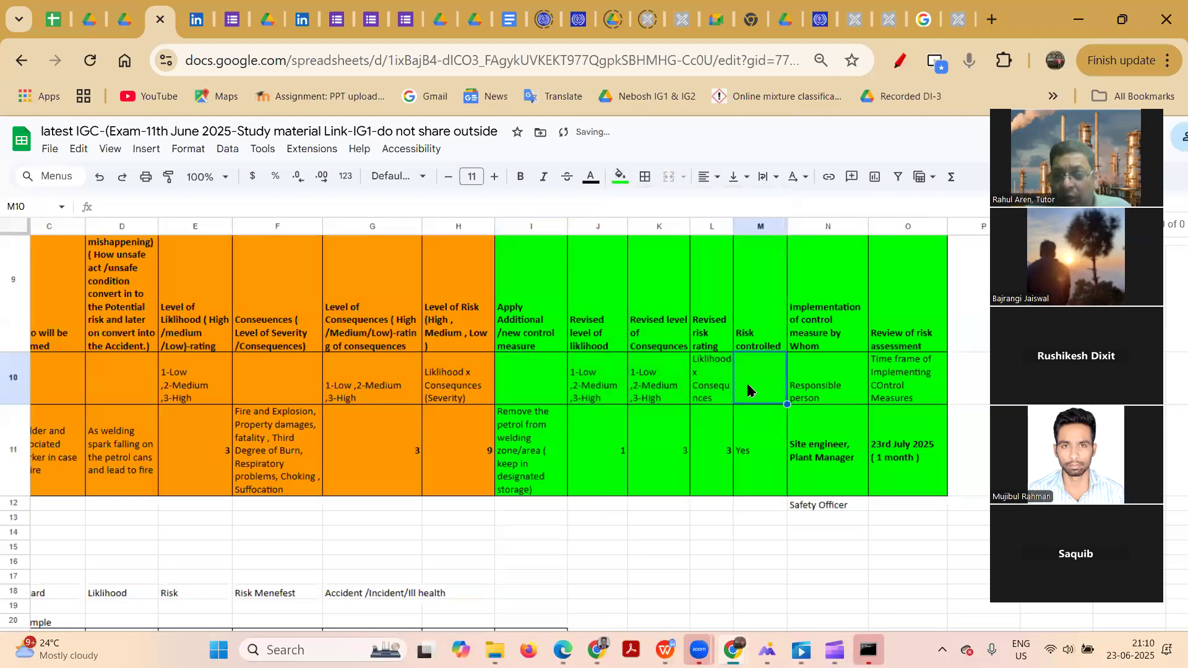
- Label the welding example's revised risk rating by entering "Residual Risk" below it in L12
left_click(711, 368)
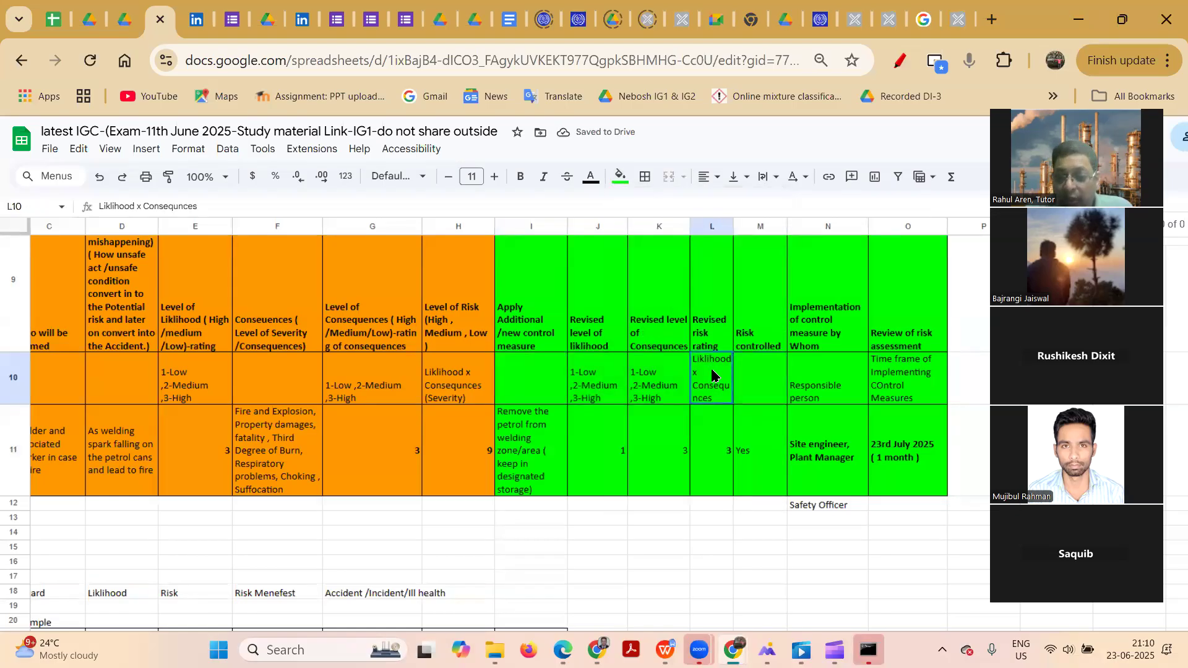
left_click(707, 507)
type("R")
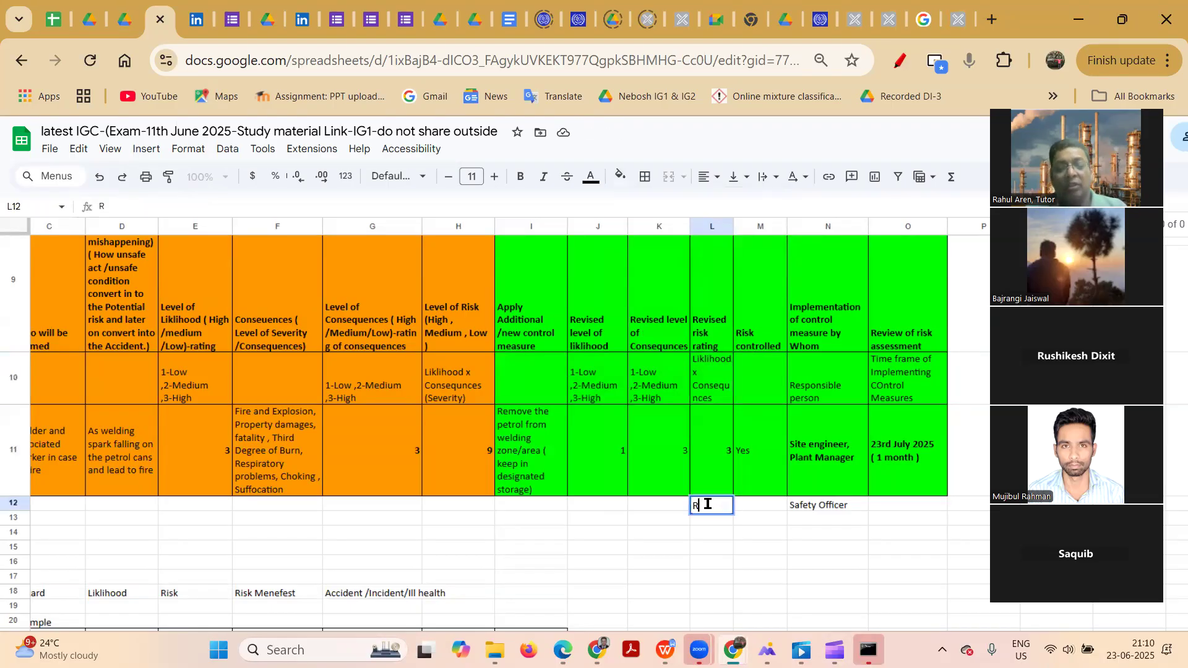
type("esidual Risk")
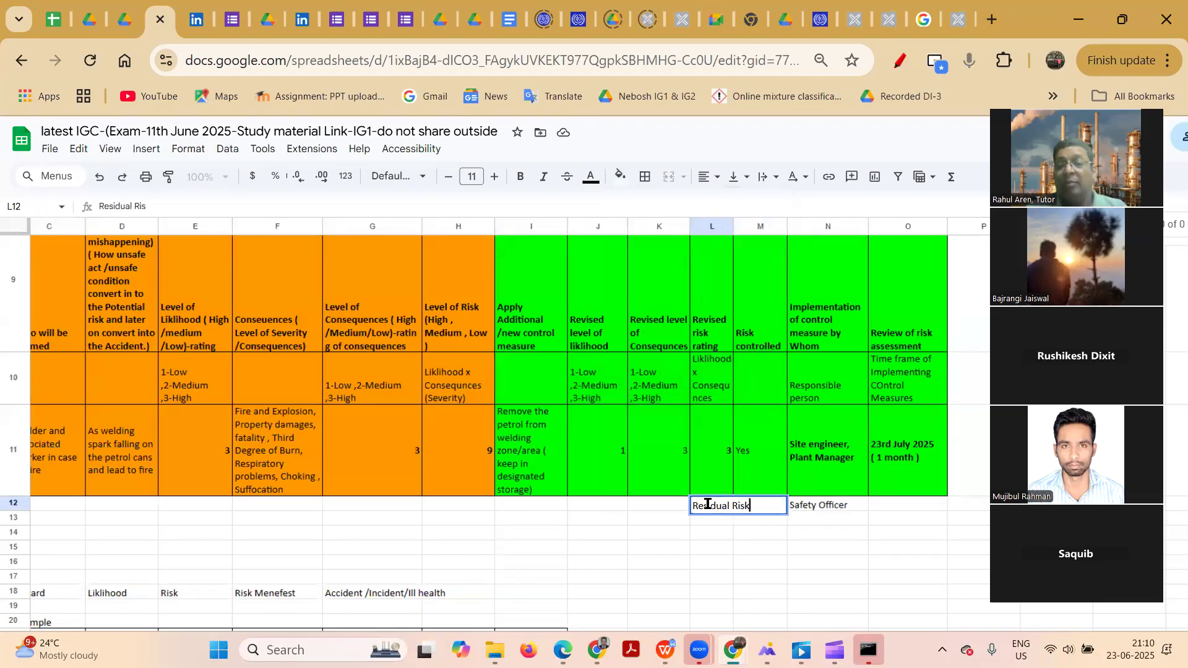
key("Return")
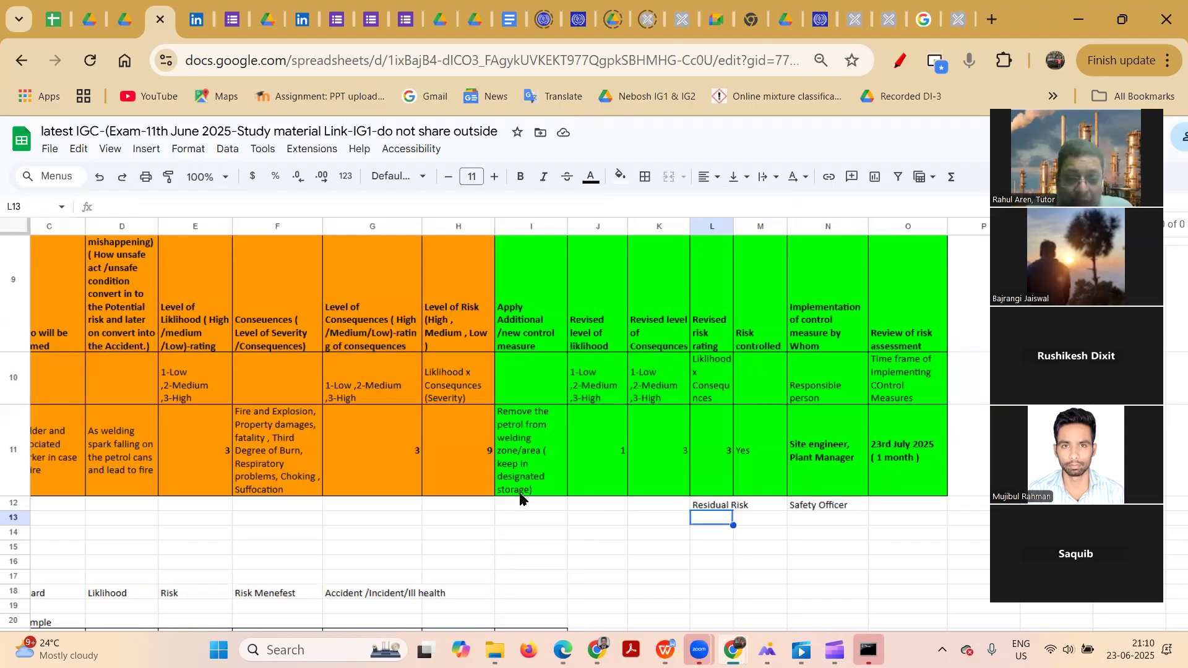
- Label the welding example's initial level of risk by entering "Total Risk" below it in H12
left_click(435, 502)
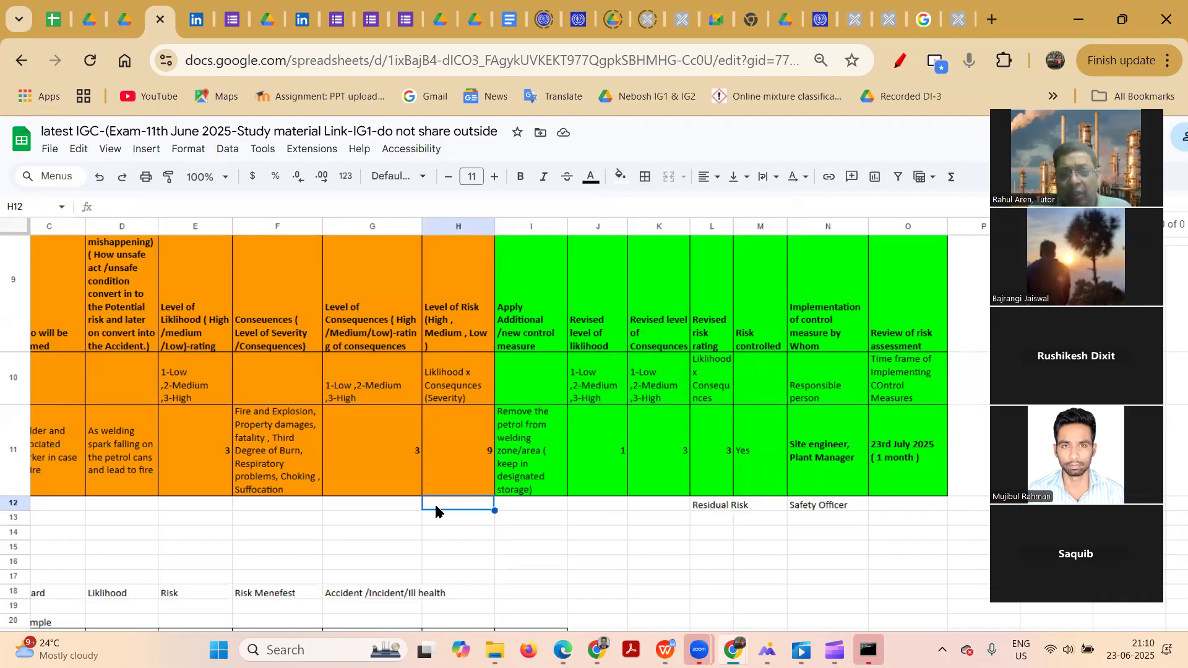
type("Total Risk")
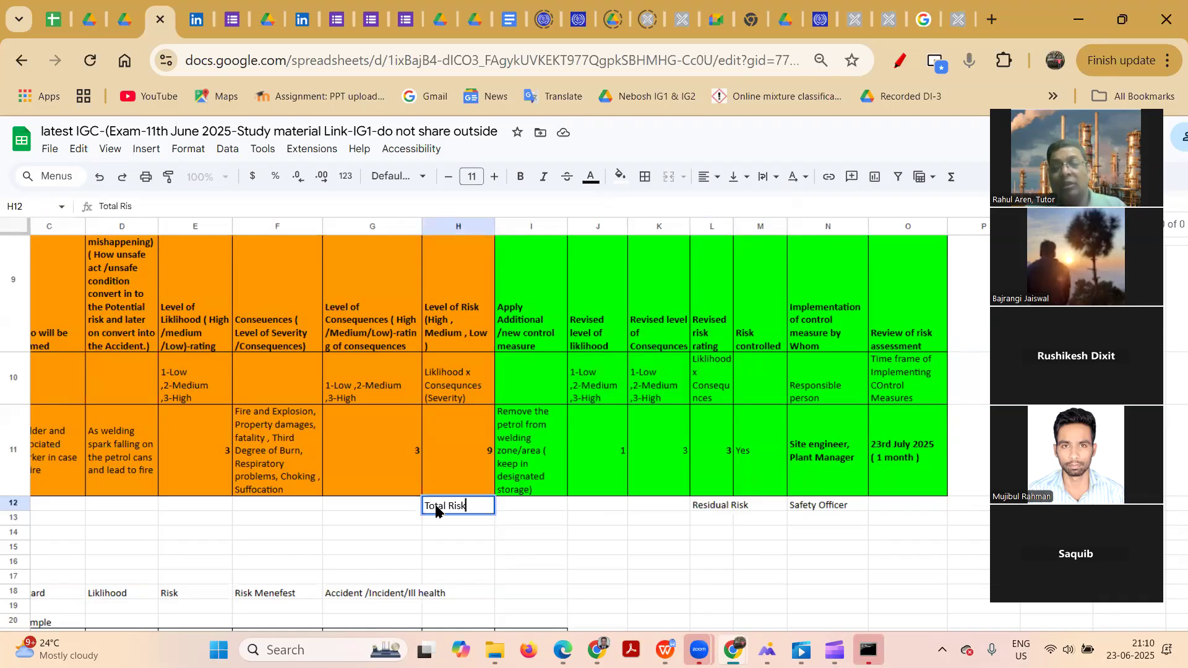
key("Return")
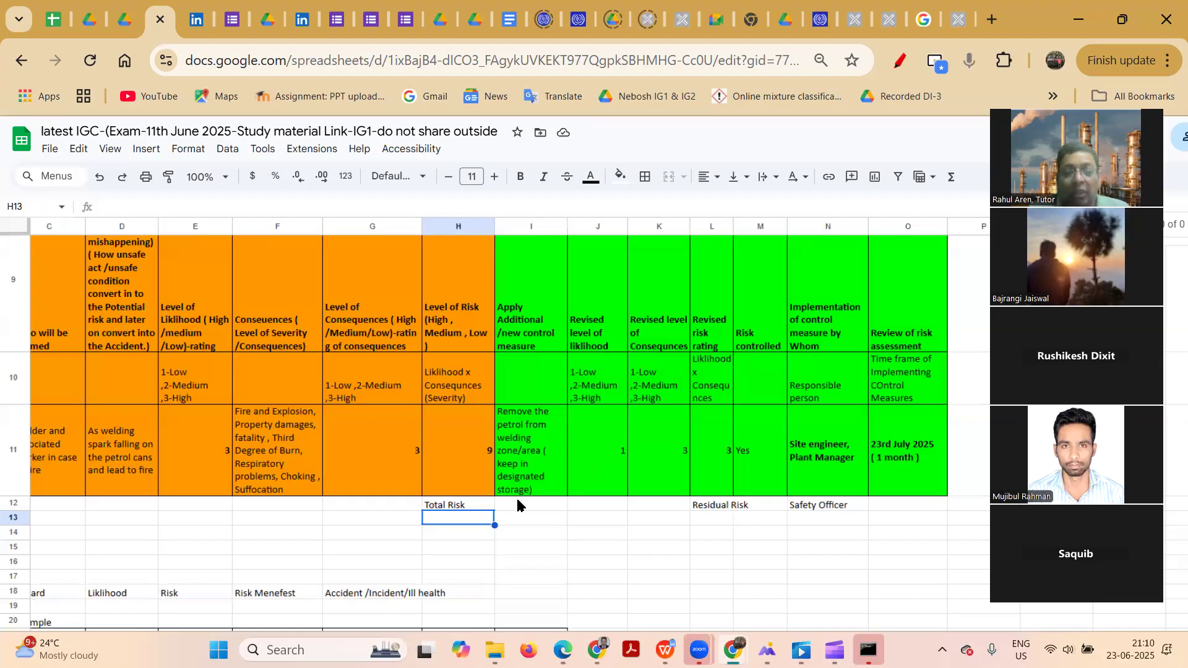
scroll(378, 537, "left", 3)
scroll(378, 537, "down", 3)
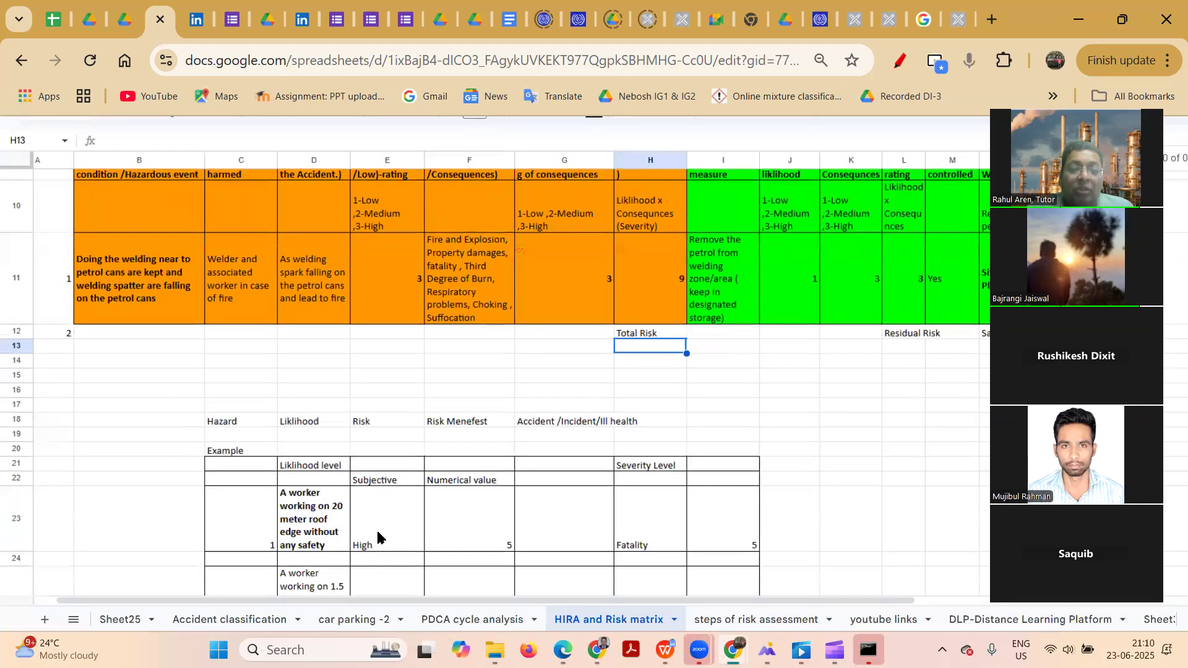
scroll(377, 537, "up", 4)
scroll(377, 536, "up", 3)
scroll(377, 536, "right", 2)
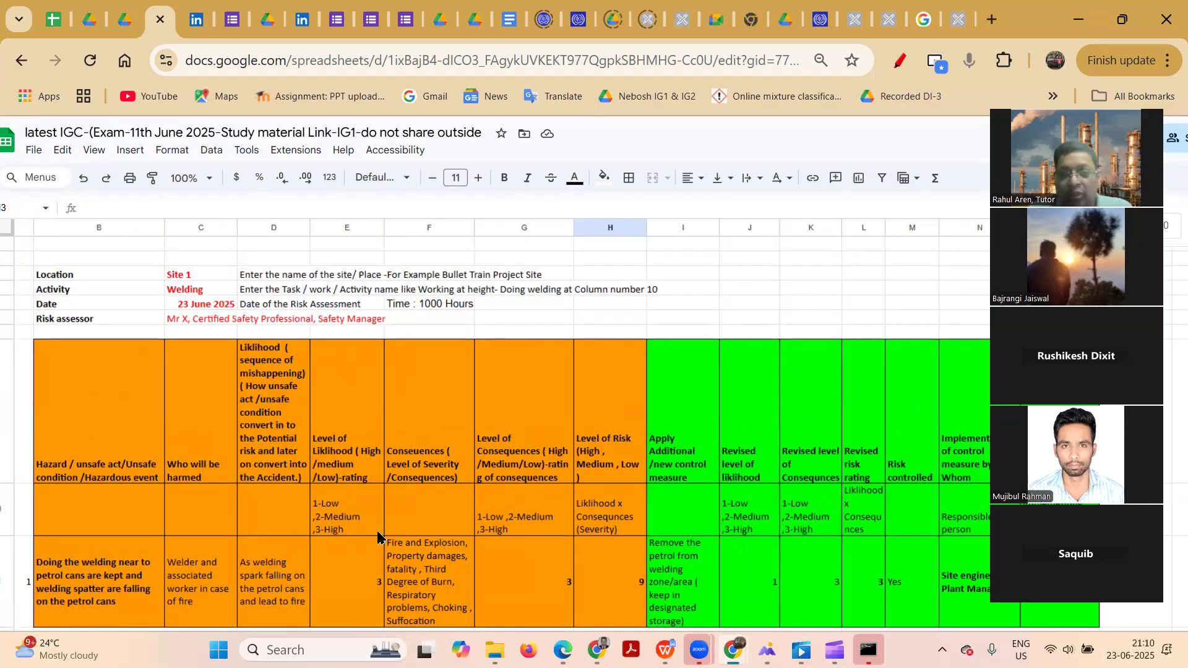
scroll(410, 455, "down", 2)
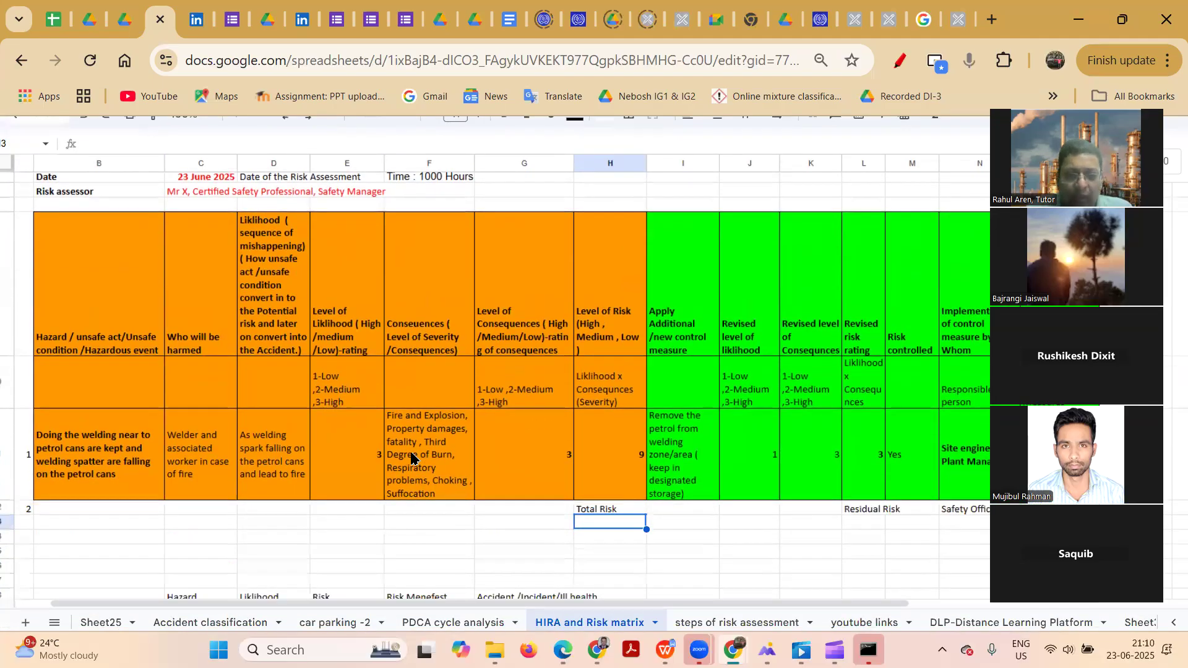